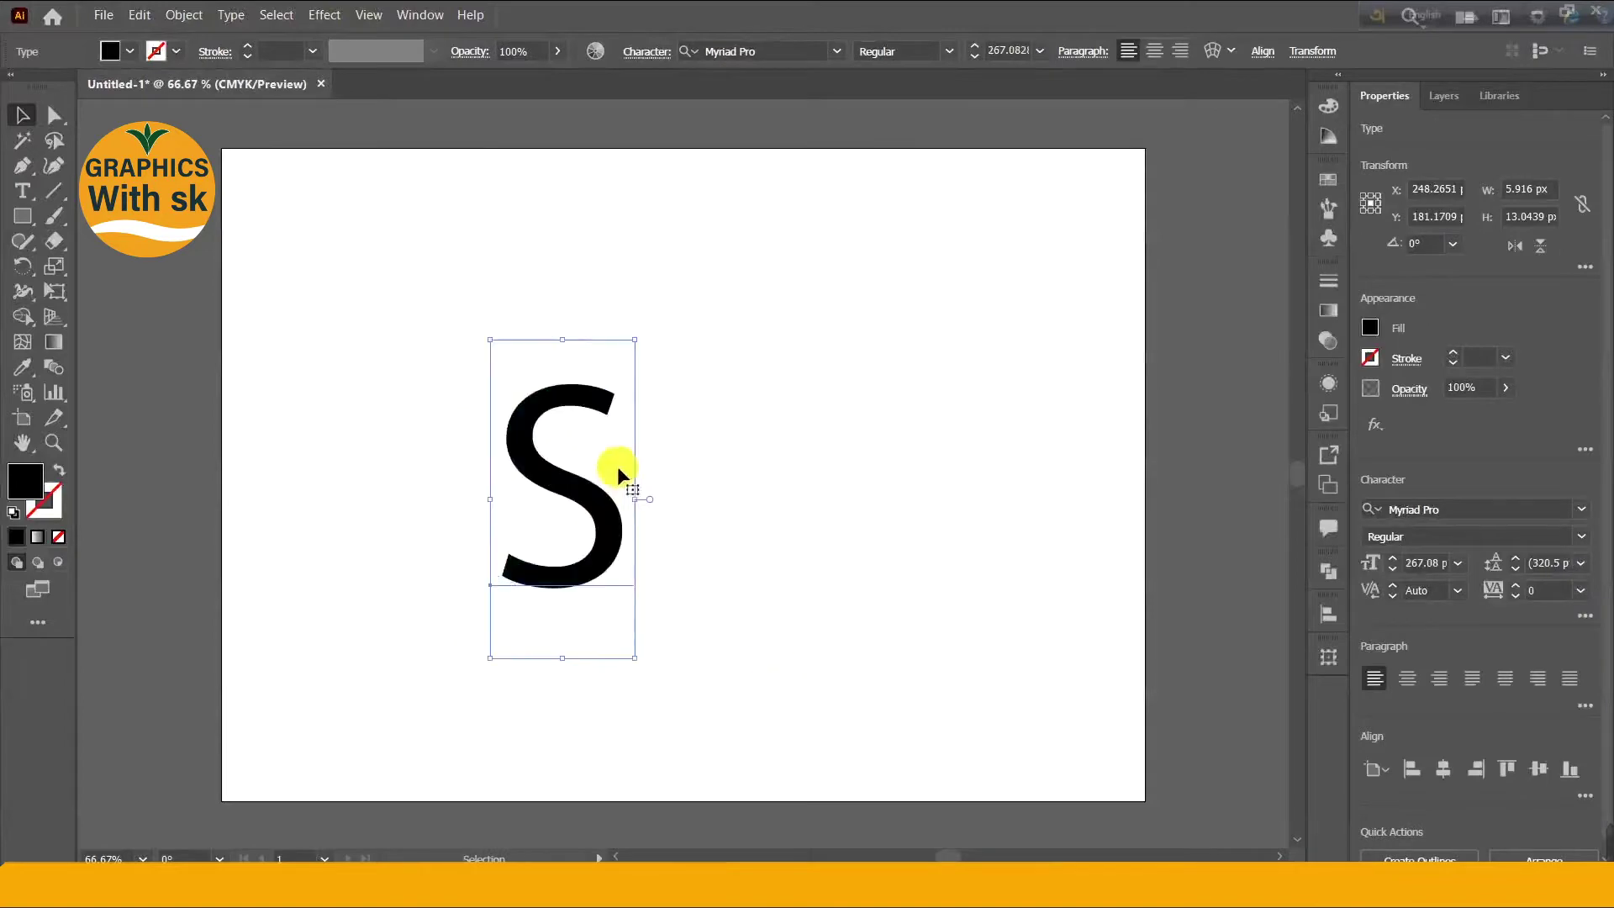
Step: Change the letter S's font to 7th Service ExtraBold
{"action": "left_click", "coordinate": [798, 52]}
{"action": "type", "text": "Bold"}
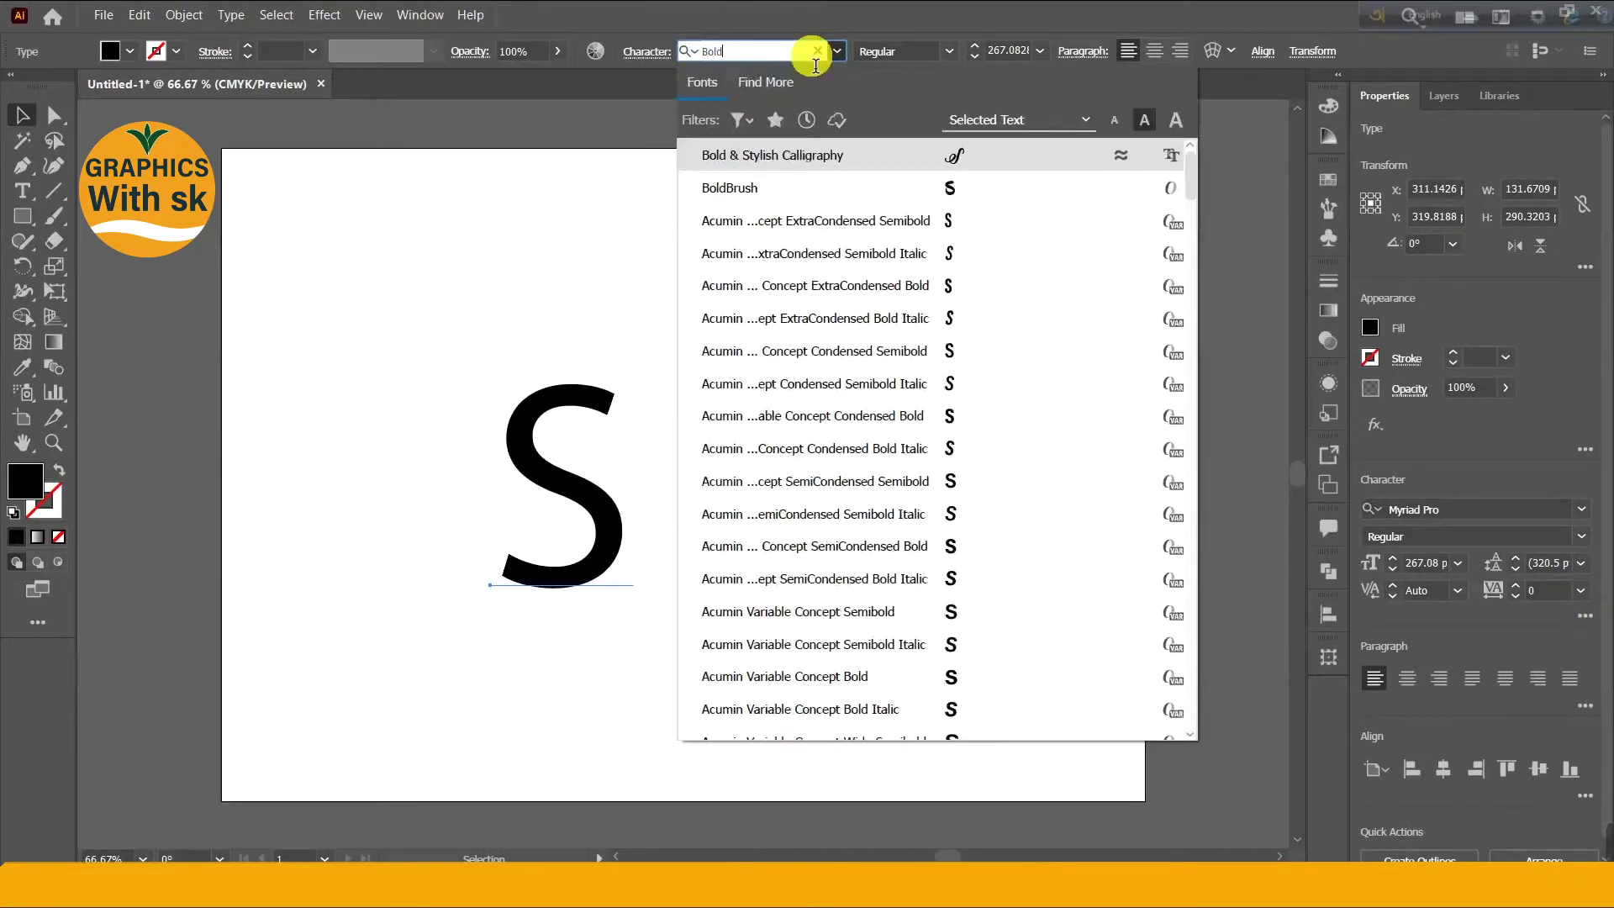
{"action": "scroll", "coordinate": [937, 580], "scroll_direction": "down", "scroll_amount": 6}
{"action": "scroll", "coordinate": [931, 589], "scroll_direction": "down", "scroll_amount": 10}
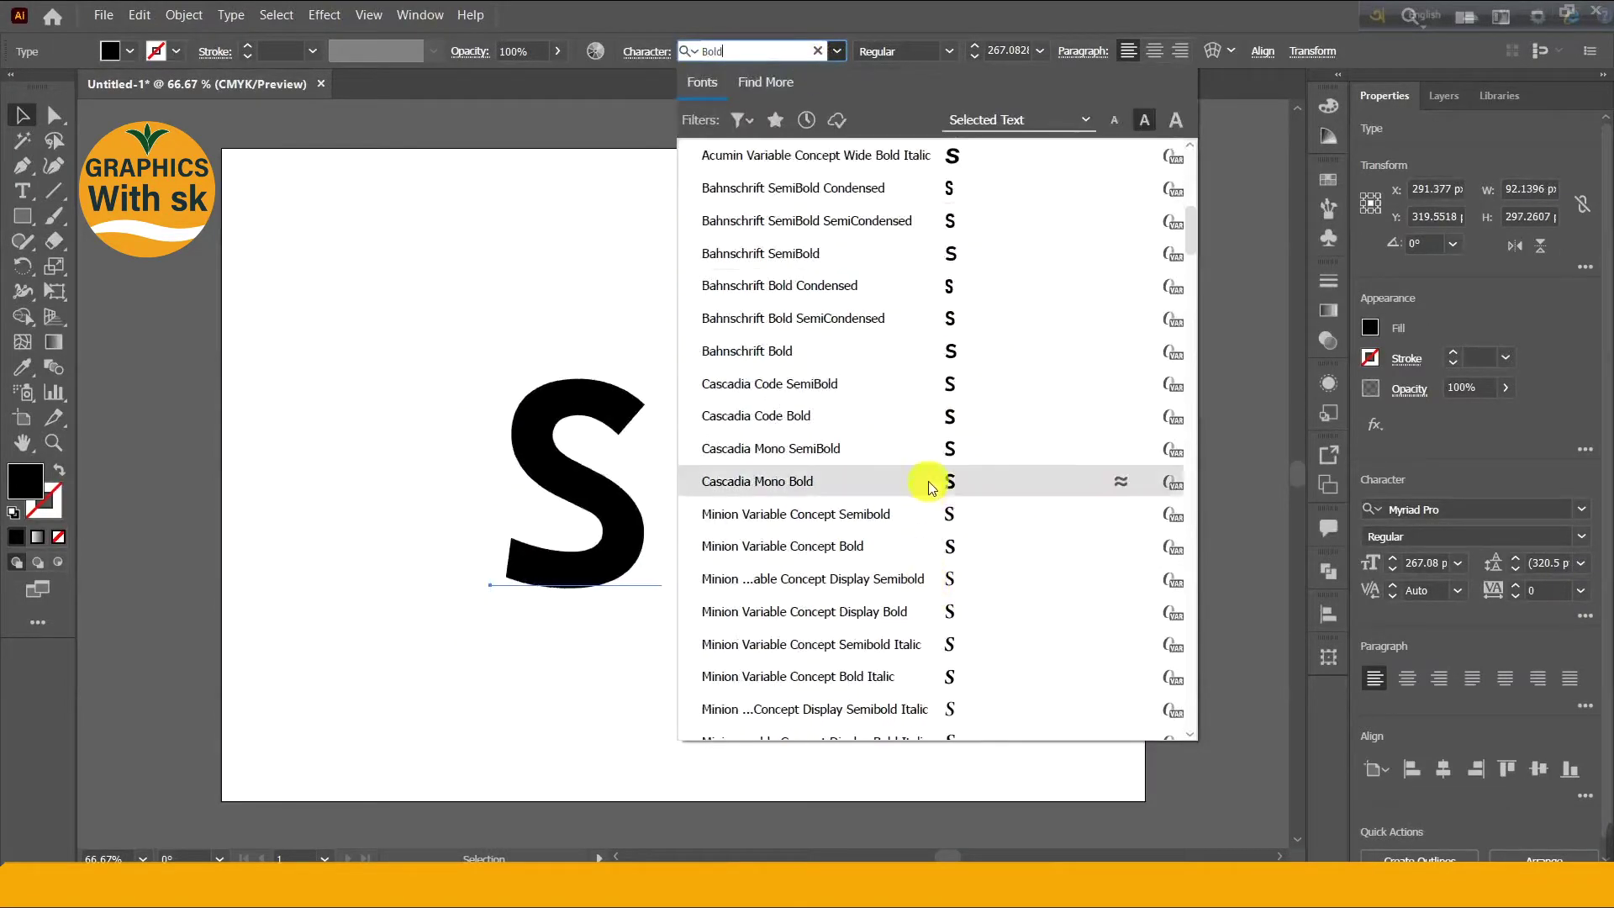
{"action": "scroll", "coordinate": [927, 570], "scroll_direction": "down", "scroll_amount": 3}
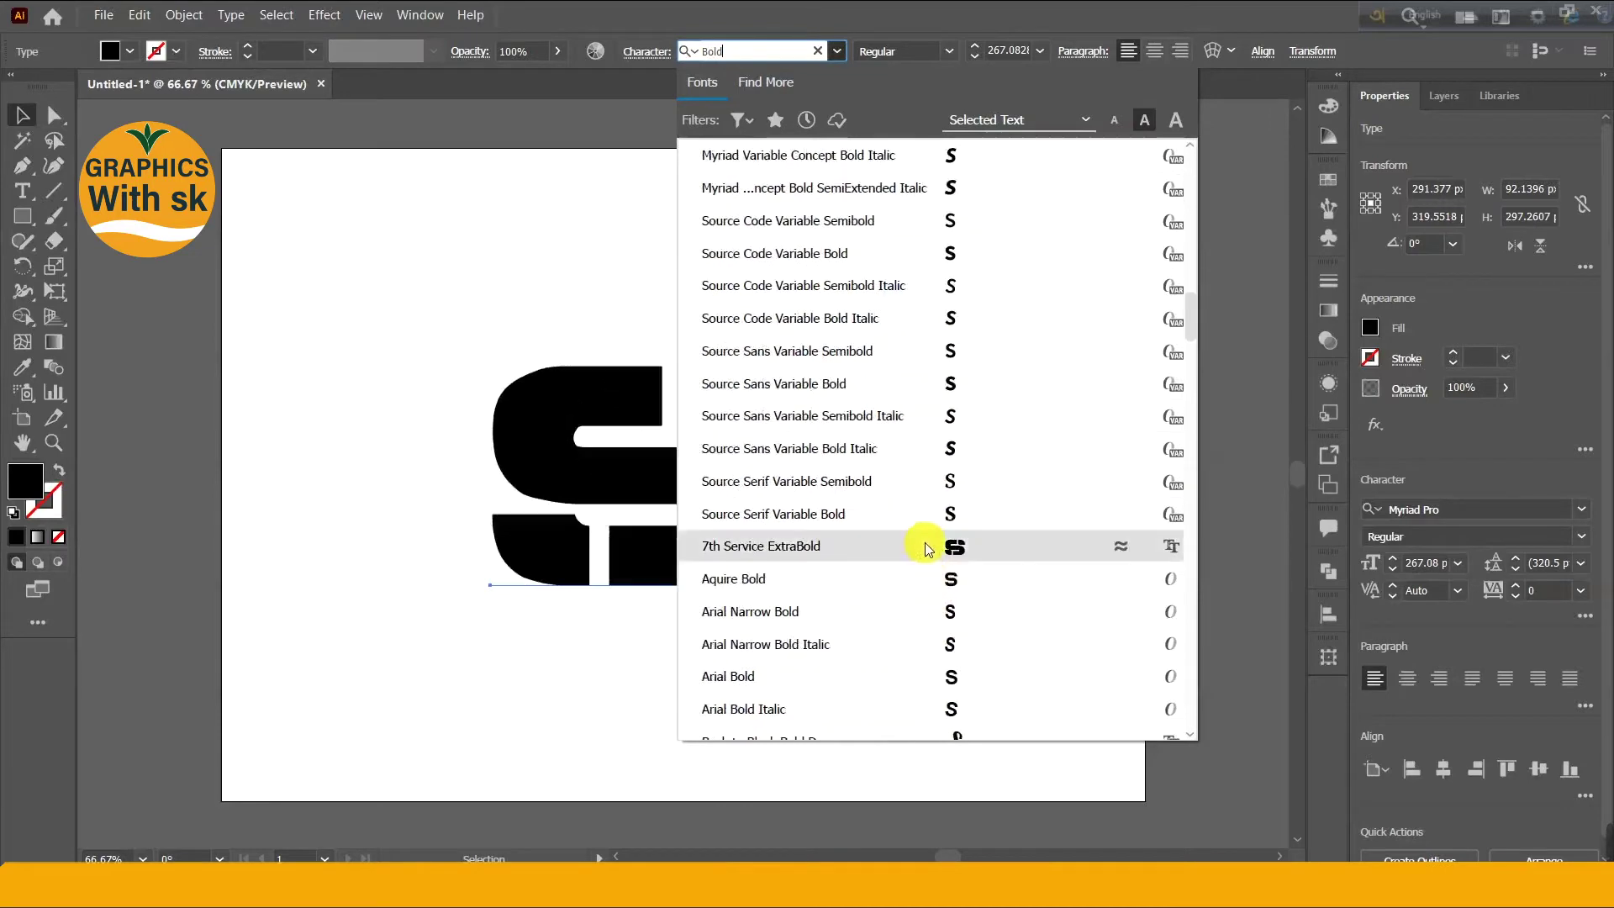
{"action": "left_click", "coordinate": [929, 544]}
{"action": "left_click", "coordinate": [936, 588]}
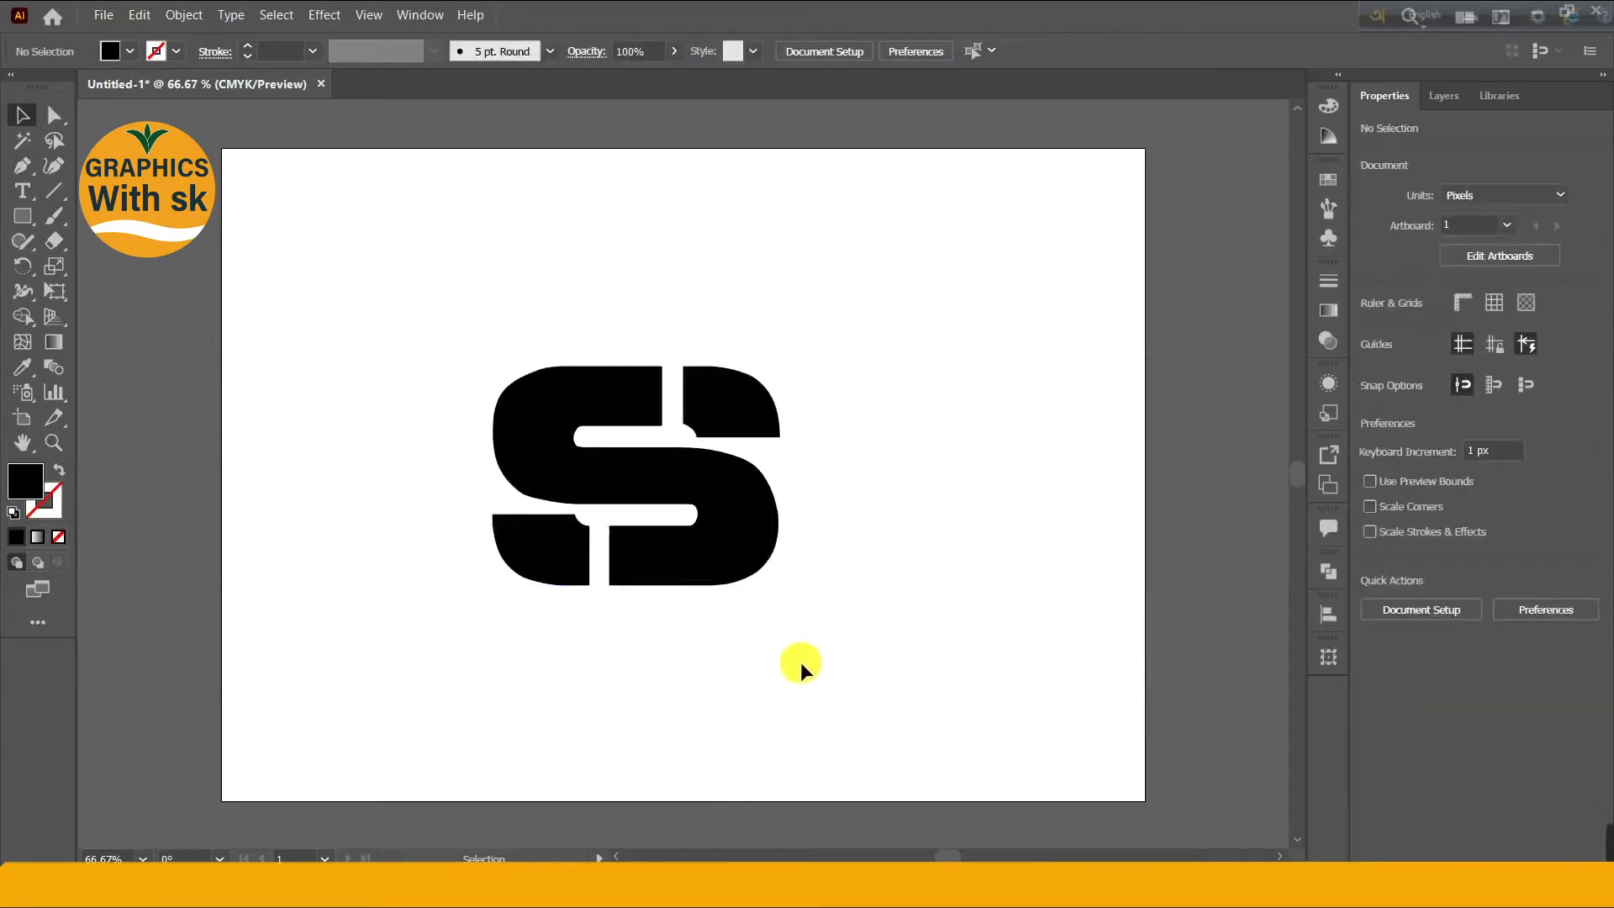
{"action": "left_click", "coordinate": [553, 445]}
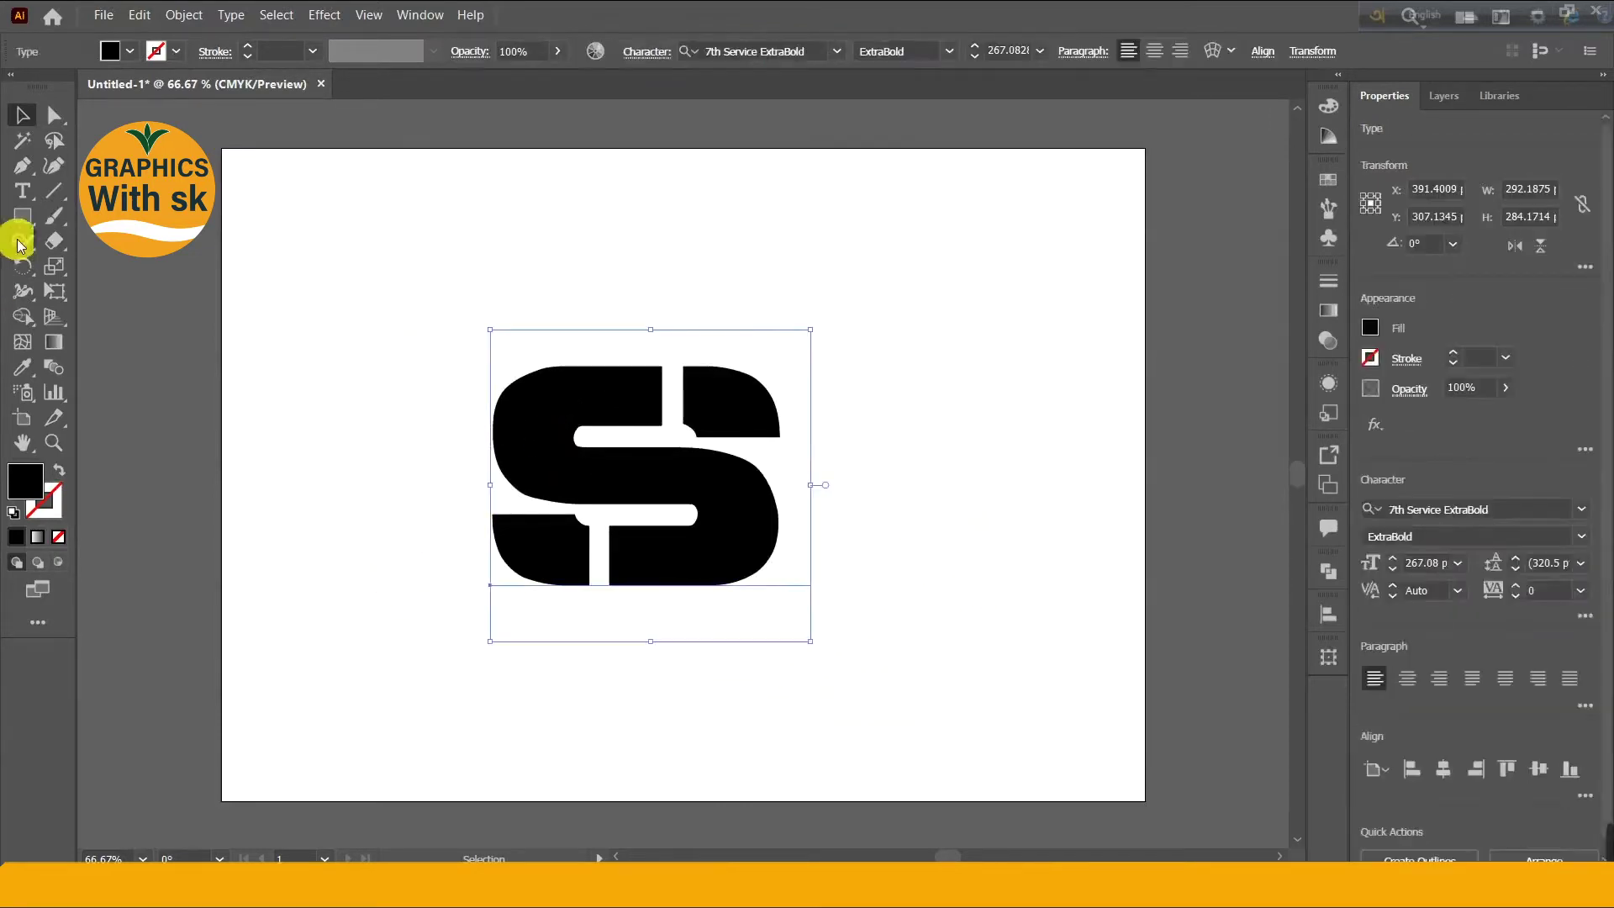
Step: Draw a rounded square about 379 px wide over the S with no fill and a 45 pt black stroke
{"action": "right_click", "coordinate": [23, 216]}
{"action": "left_click", "coordinate": [118, 240]}
{"action": "left_click_drag", "start_coordinate": [343, 271], "coordinate": [759, 687]}
{"action": "left_click", "coordinate": [59, 470]}
{"action": "left_click", "coordinate": [280, 50]}
{"action": "type", "text": "38"}
{"action": "key", "text": "Return"}
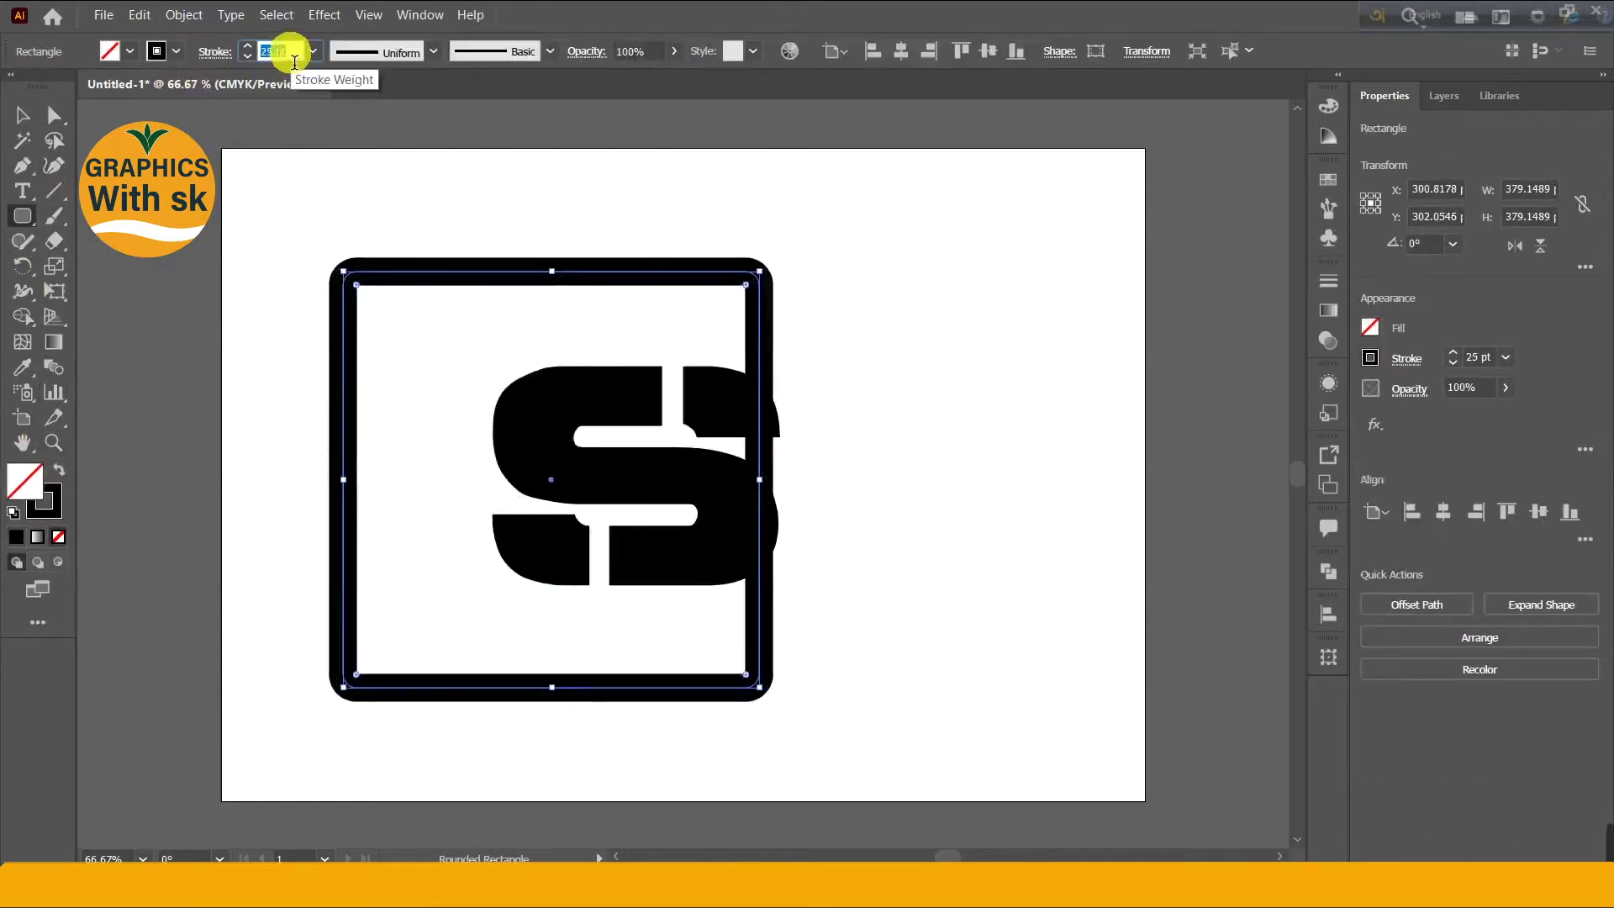
{"action": "scroll", "coordinate": [296, 56], "scroll_direction": "down", "scroll_amount": 6}
{"action": "scroll", "coordinate": [296, 56], "scroll_direction": "up", "scroll_amount": 13}
Step: Move the letter S inside the rounded square frame
{"action": "left_click", "coordinate": [19, 116]}
{"action": "left_click", "coordinate": [864, 344]}
{"action": "left_click_drag", "start_coordinate": [750, 337], "coordinate": [665, 330]}
{"action": "left_click", "coordinate": [728, 308]}
{"action": "left_click", "coordinate": [716, 380]}
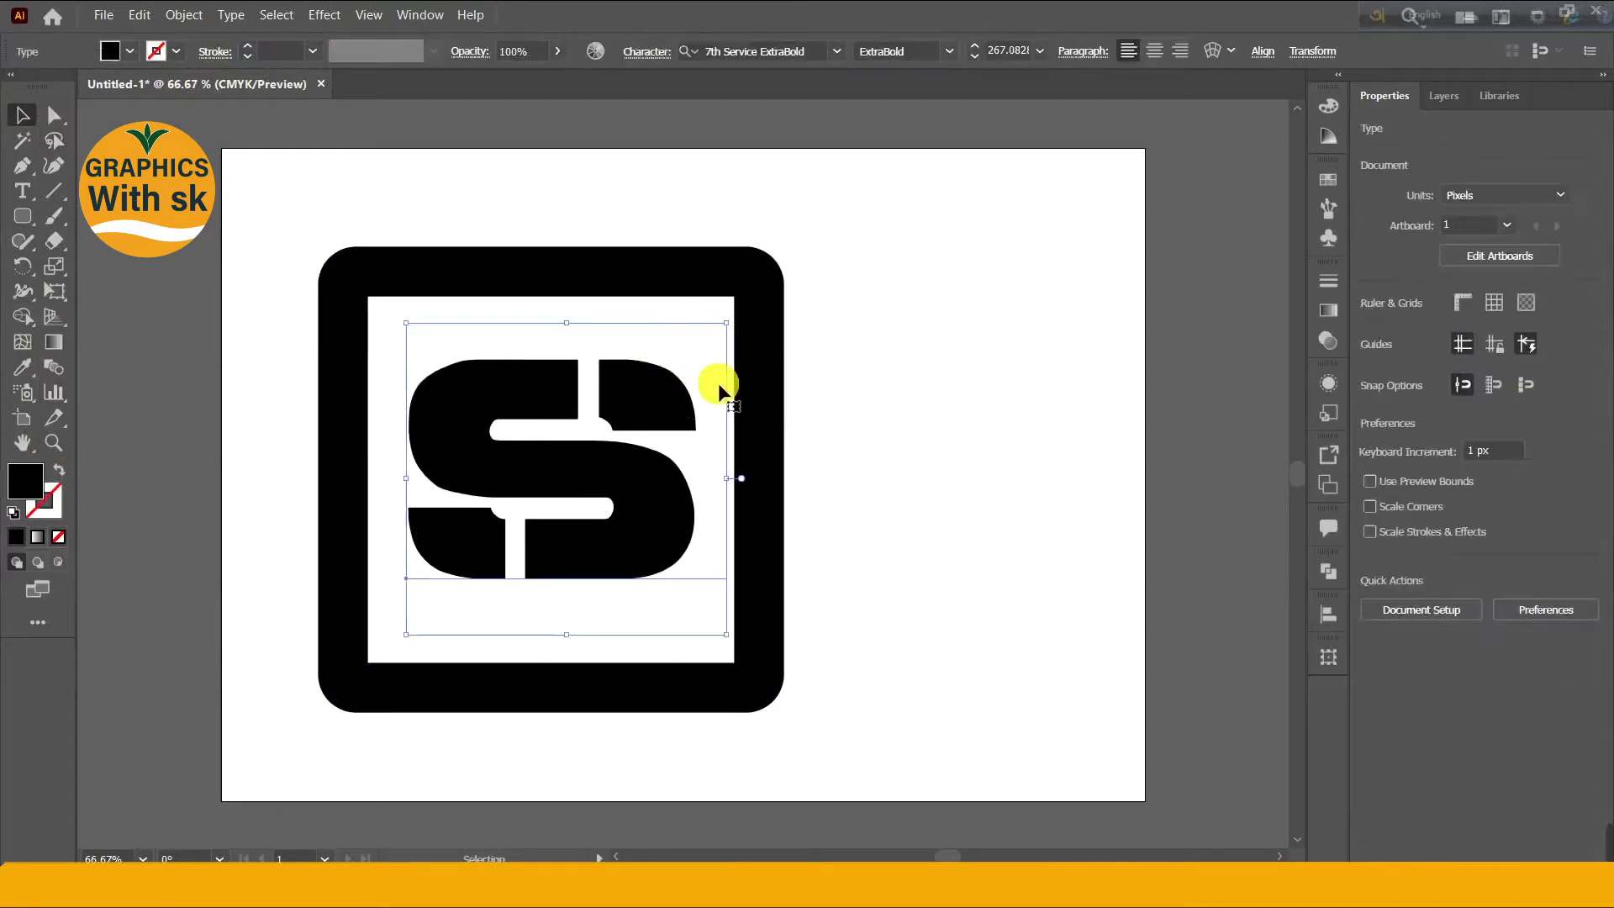
Step: Browse the installed fonts and change the letter S's font to Impact
{"action": "left_click", "coordinate": [837, 52]}
{"action": "scroll", "coordinate": [925, 403], "scroll_direction": "down", "scroll_amount": 8}
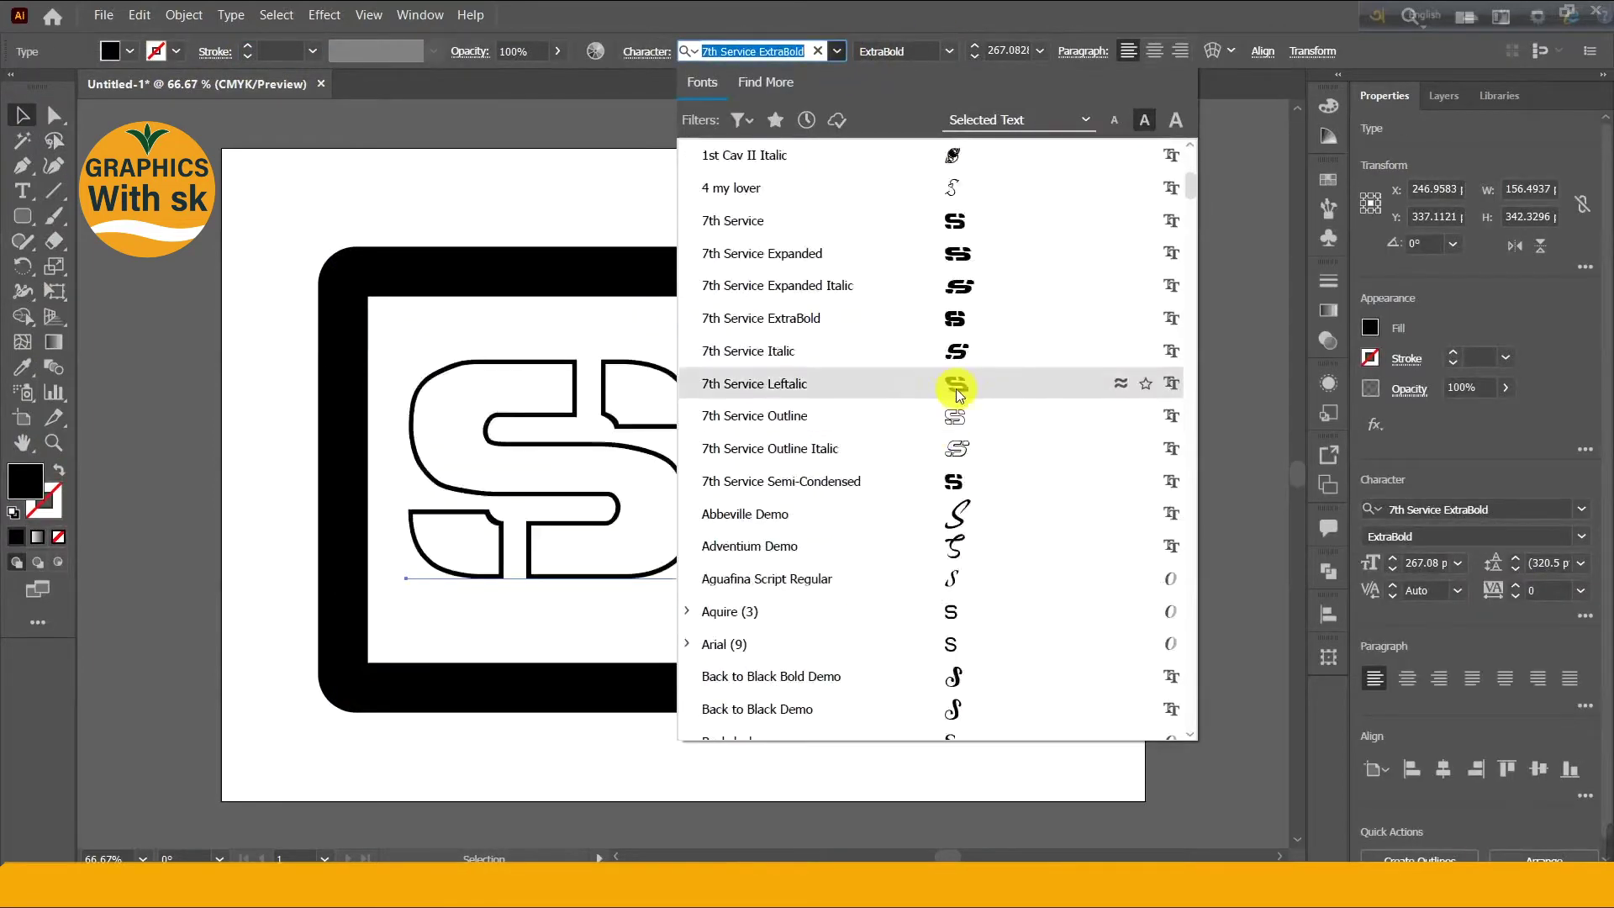
{"action": "scroll", "coordinate": [981, 504], "scroll_direction": "down", "scroll_amount": 5}
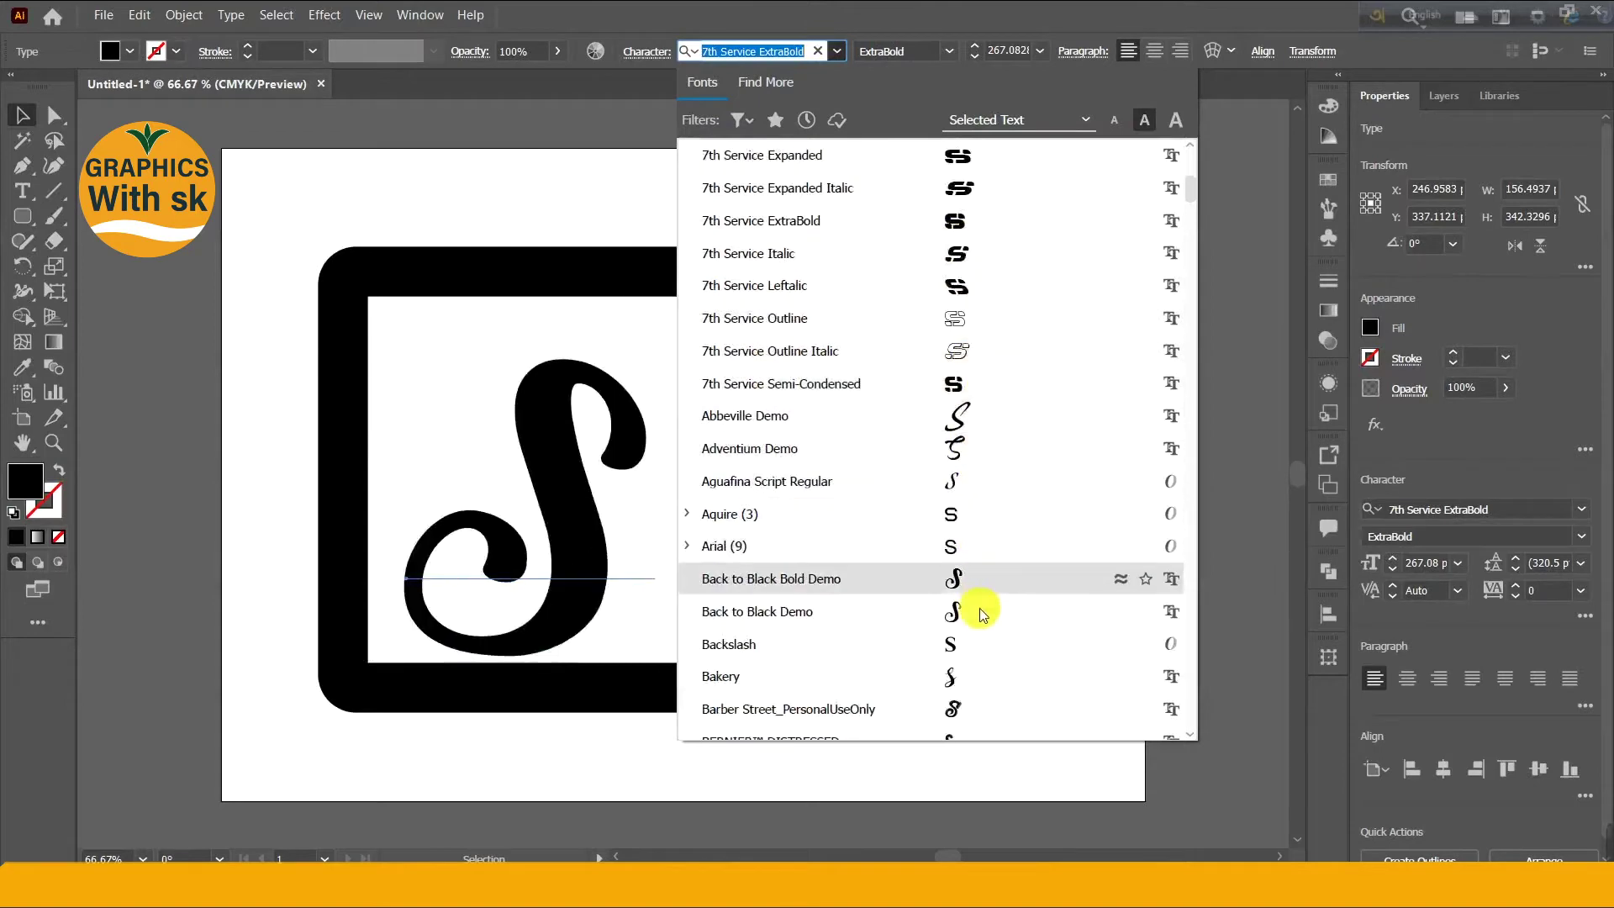
{"action": "scroll", "coordinate": [967, 589], "scroll_direction": "down", "scroll_amount": 1}
{"action": "scroll", "coordinate": [960, 588], "scroll_direction": "down", "scroll_amount": 2}
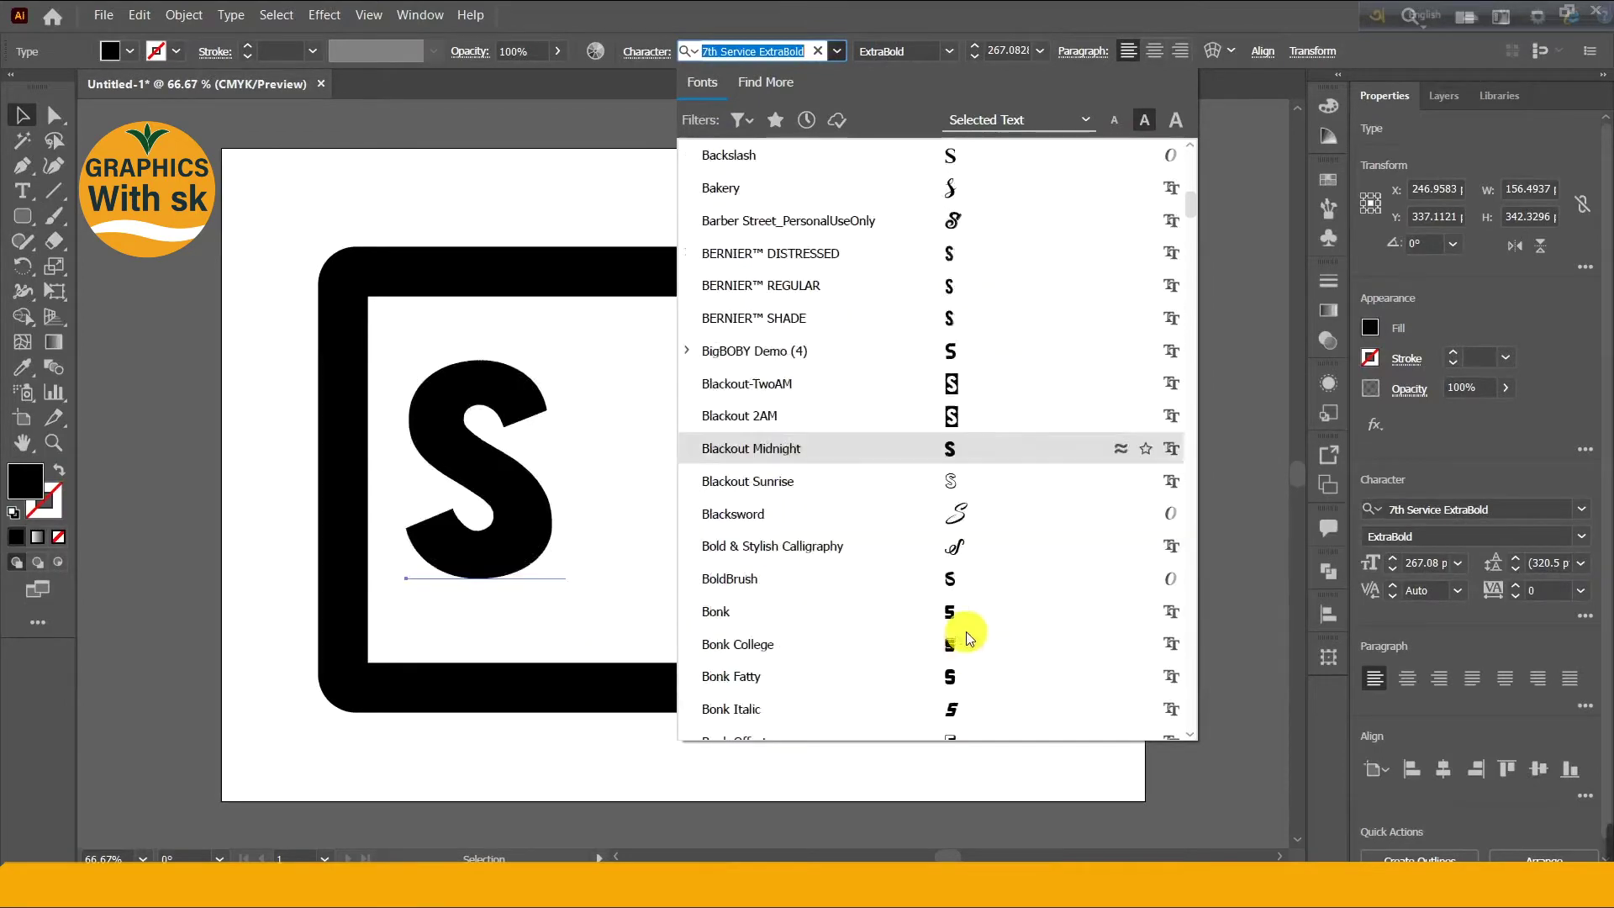
{"action": "scroll", "coordinate": [961, 626], "scroll_direction": "down", "scroll_amount": 4}
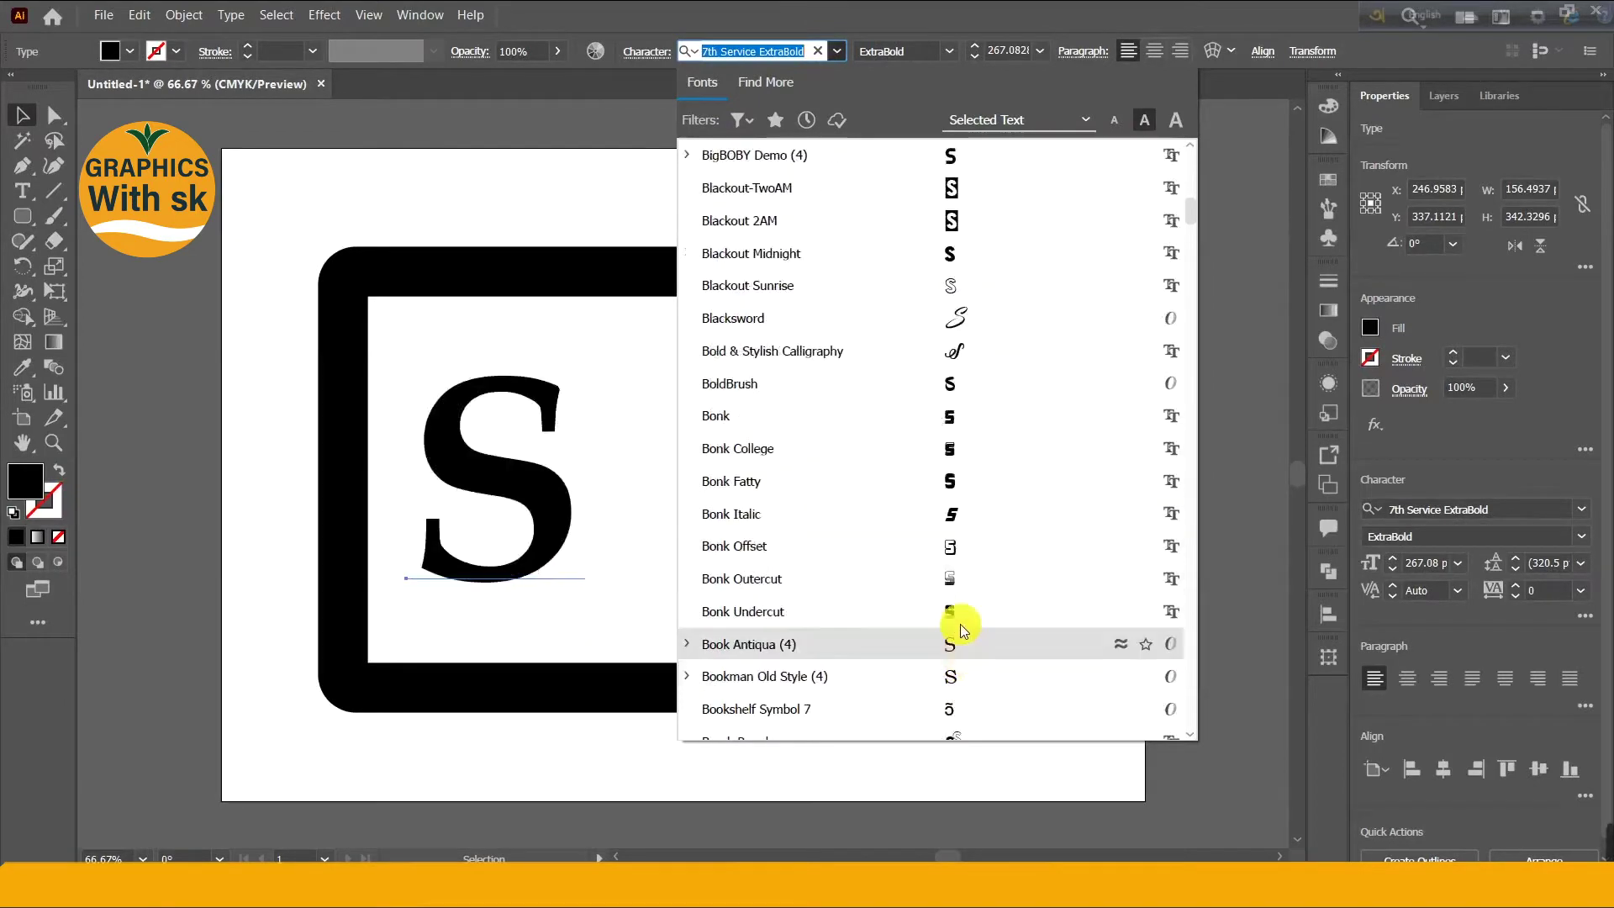
{"action": "scroll", "coordinate": [961, 637], "scroll_direction": "down", "scroll_amount": 7}
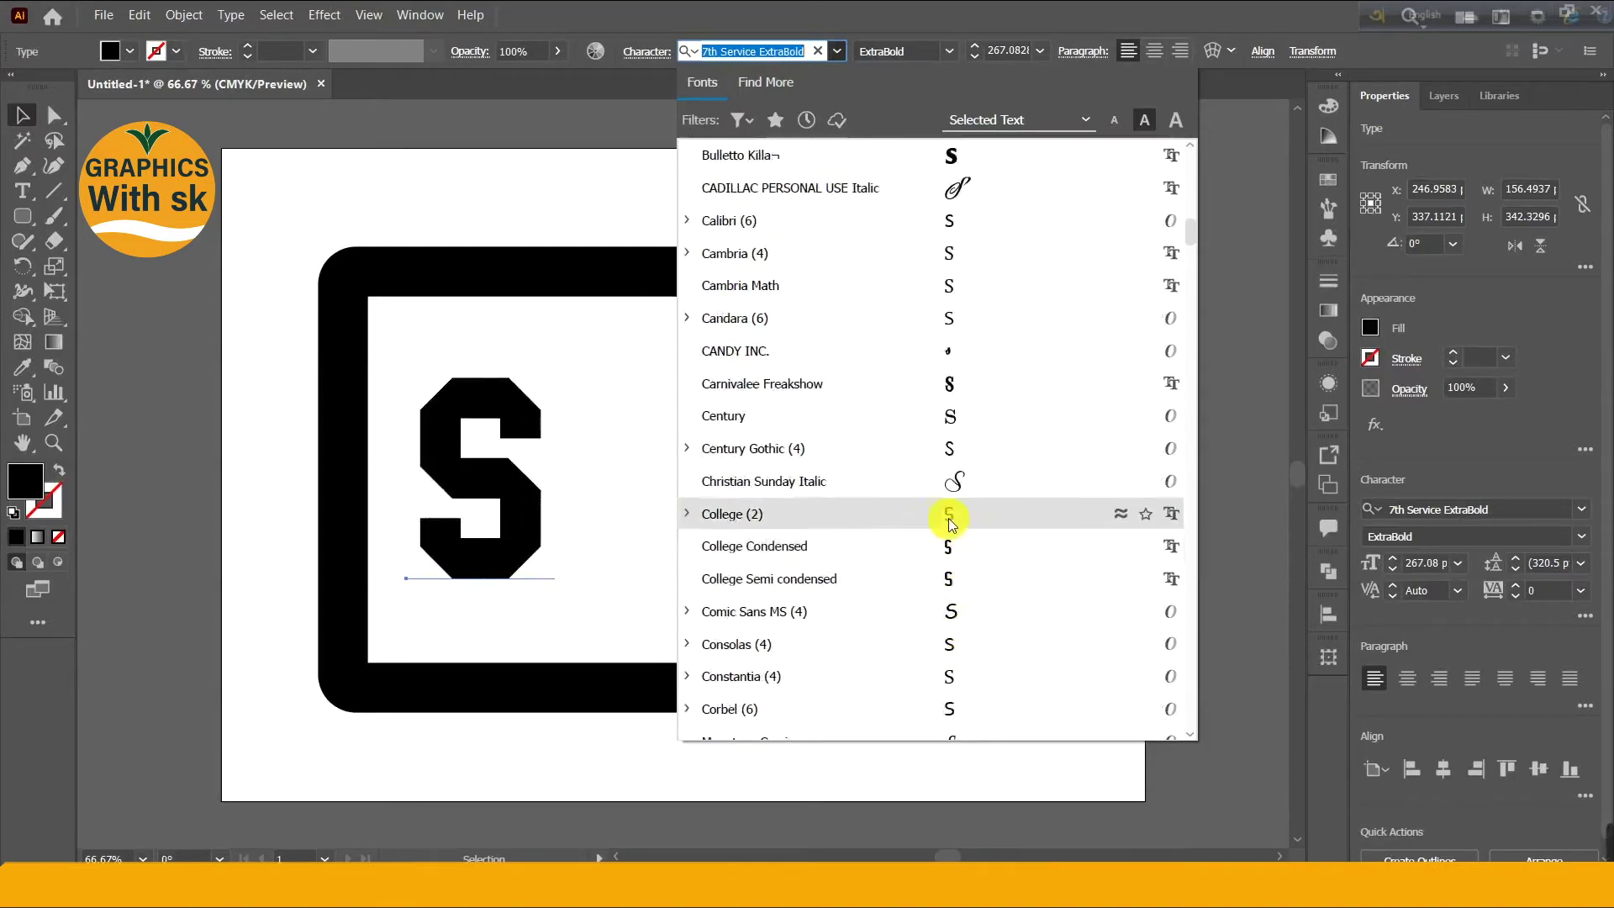
{"action": "scroll", "coordinate": [962, 607], "scroll_direction": "down", "scroll_amount": 7}
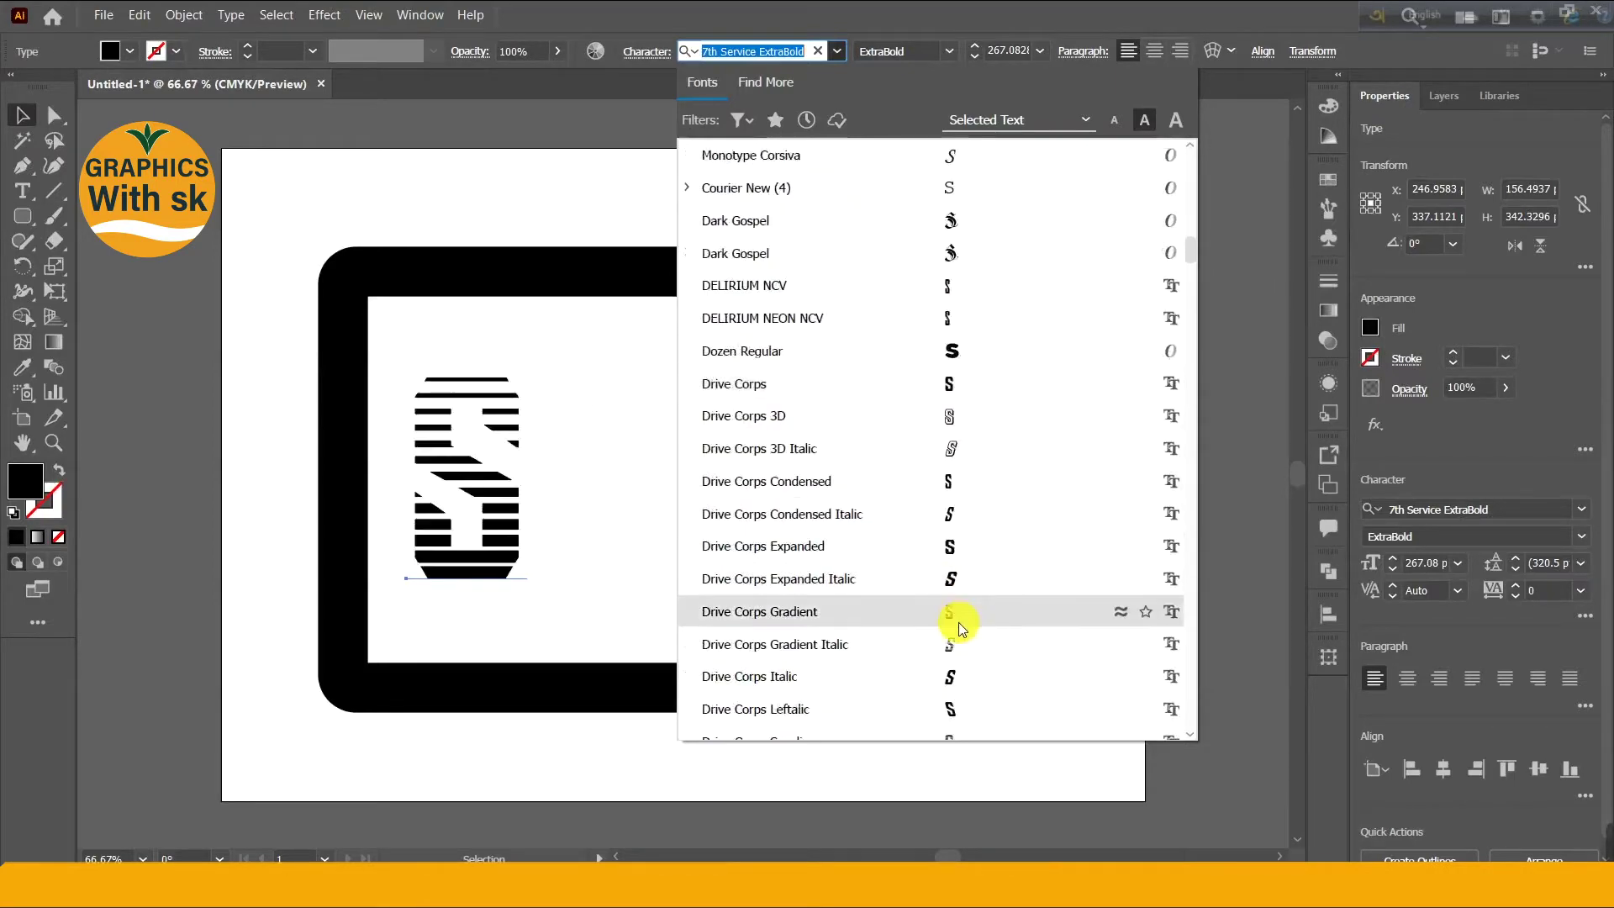
{"action": "scroll", "coordinate": [961, 640], "scroll_direction": "down", "scroll_amount": 6}
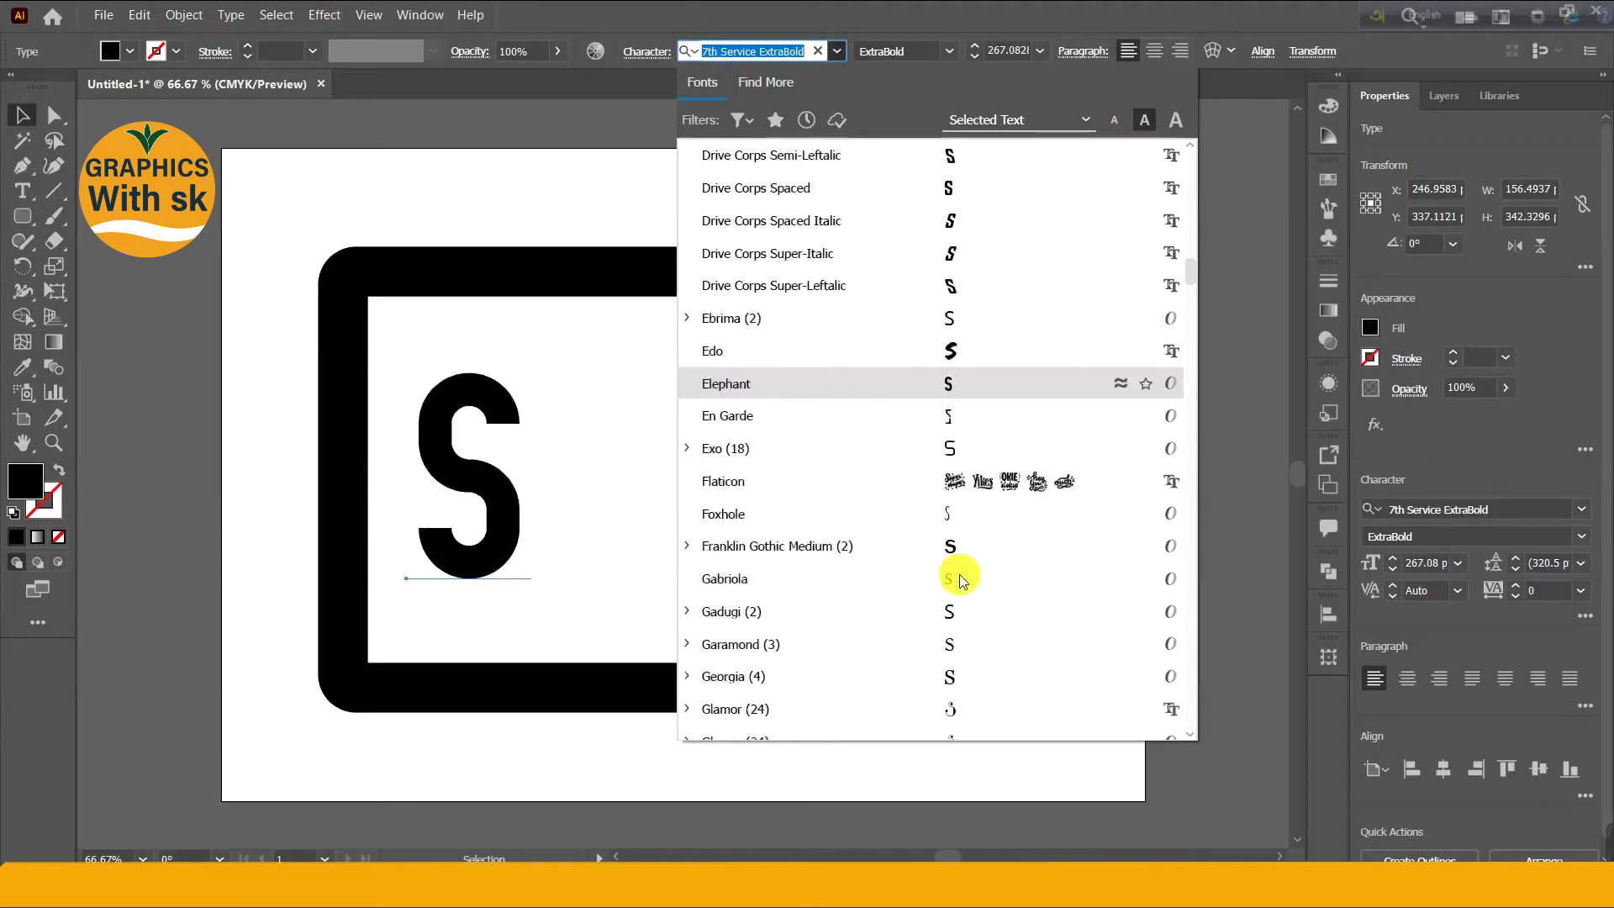
{"action": "scroll", "coordinate": [980, 580], "scroll_direction": "down", "scroll_amount": 3}
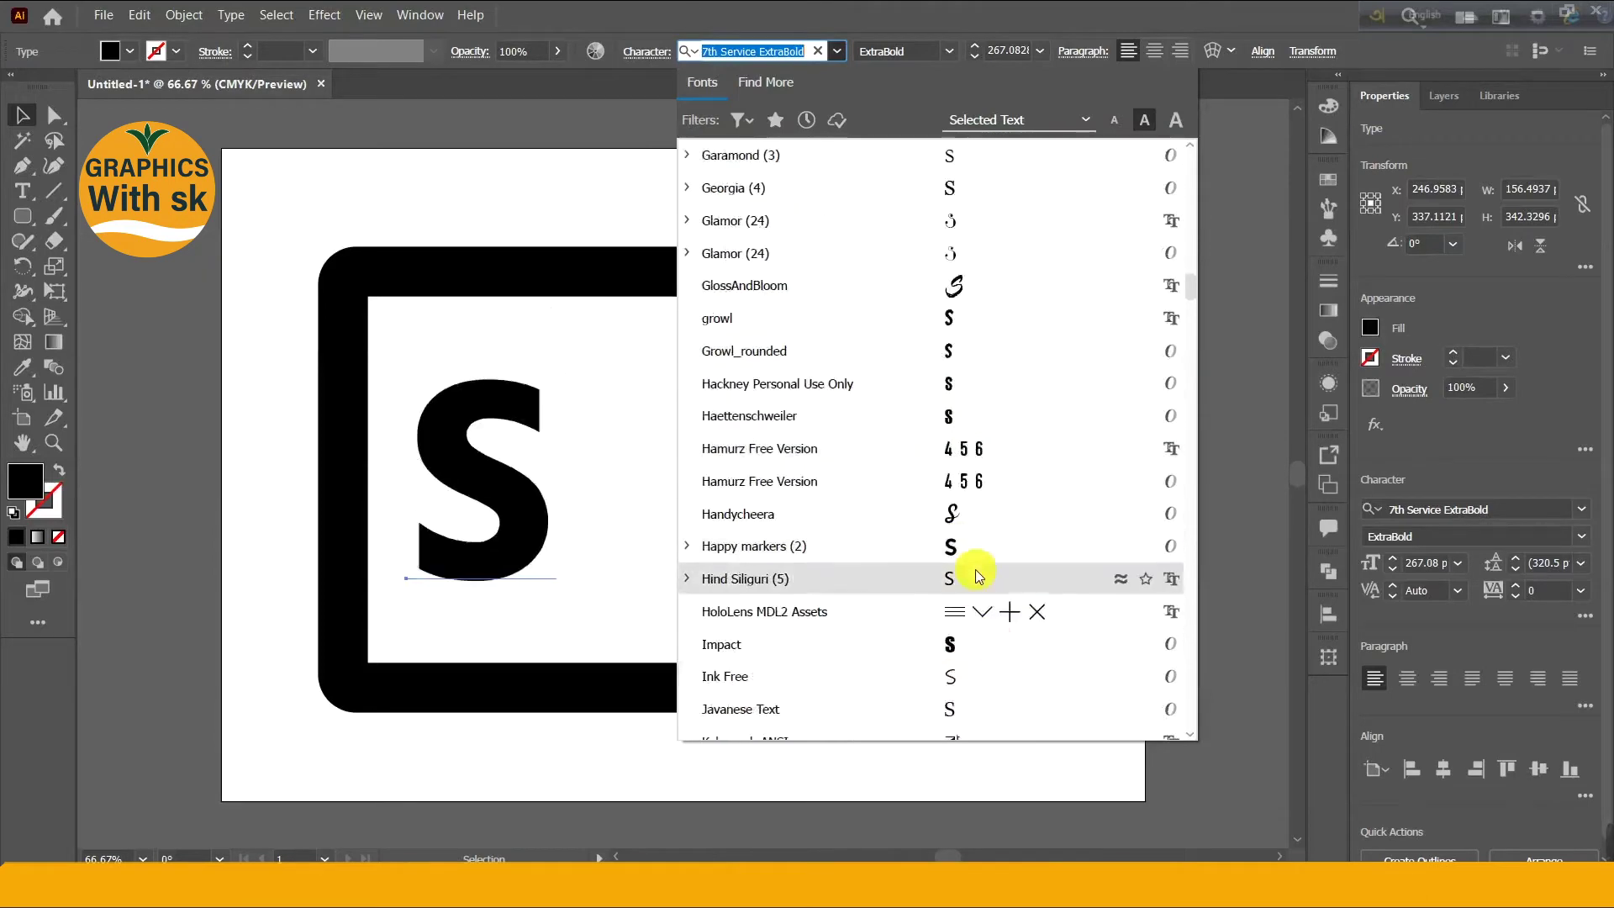
{"action": "left_click", "coordinate": [975, 652]}
{"action": "left_click", "coordinate": [601, 400]}
Step: Expand the letter S's object and fill into editable shapes
{"action": "left_click", "coordinate": [558, 476]}
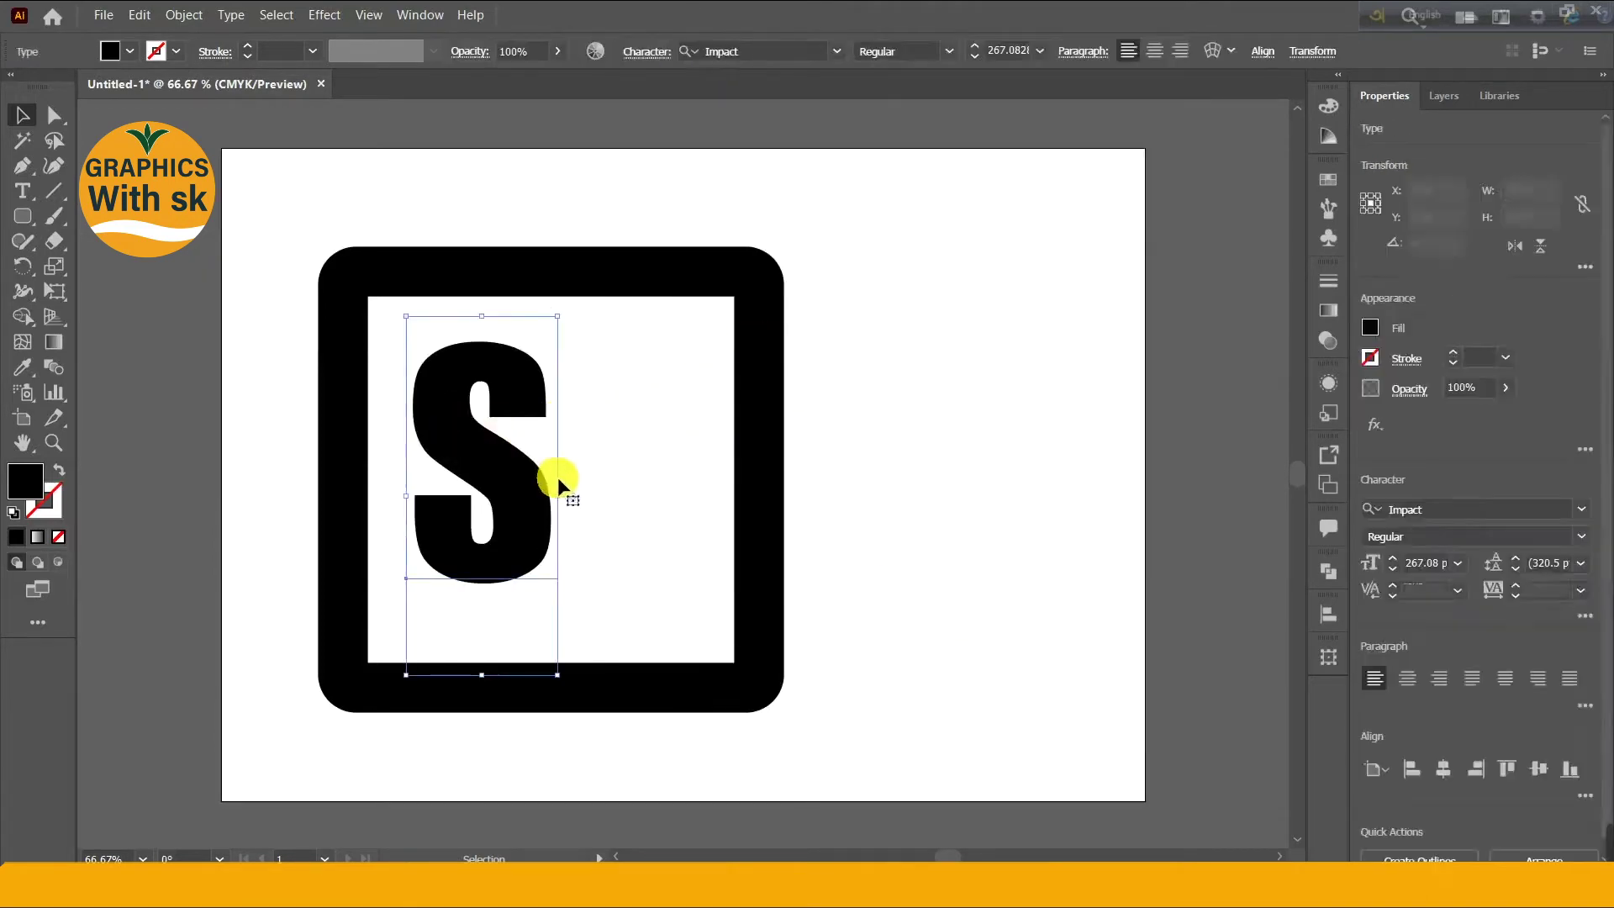
{"action": "left_click", "coordinate": [184, 14]}
{"action": "left_click", "coordinate": [237, 225]}
{"action": "left_click", "coordinate": [740, 558]}
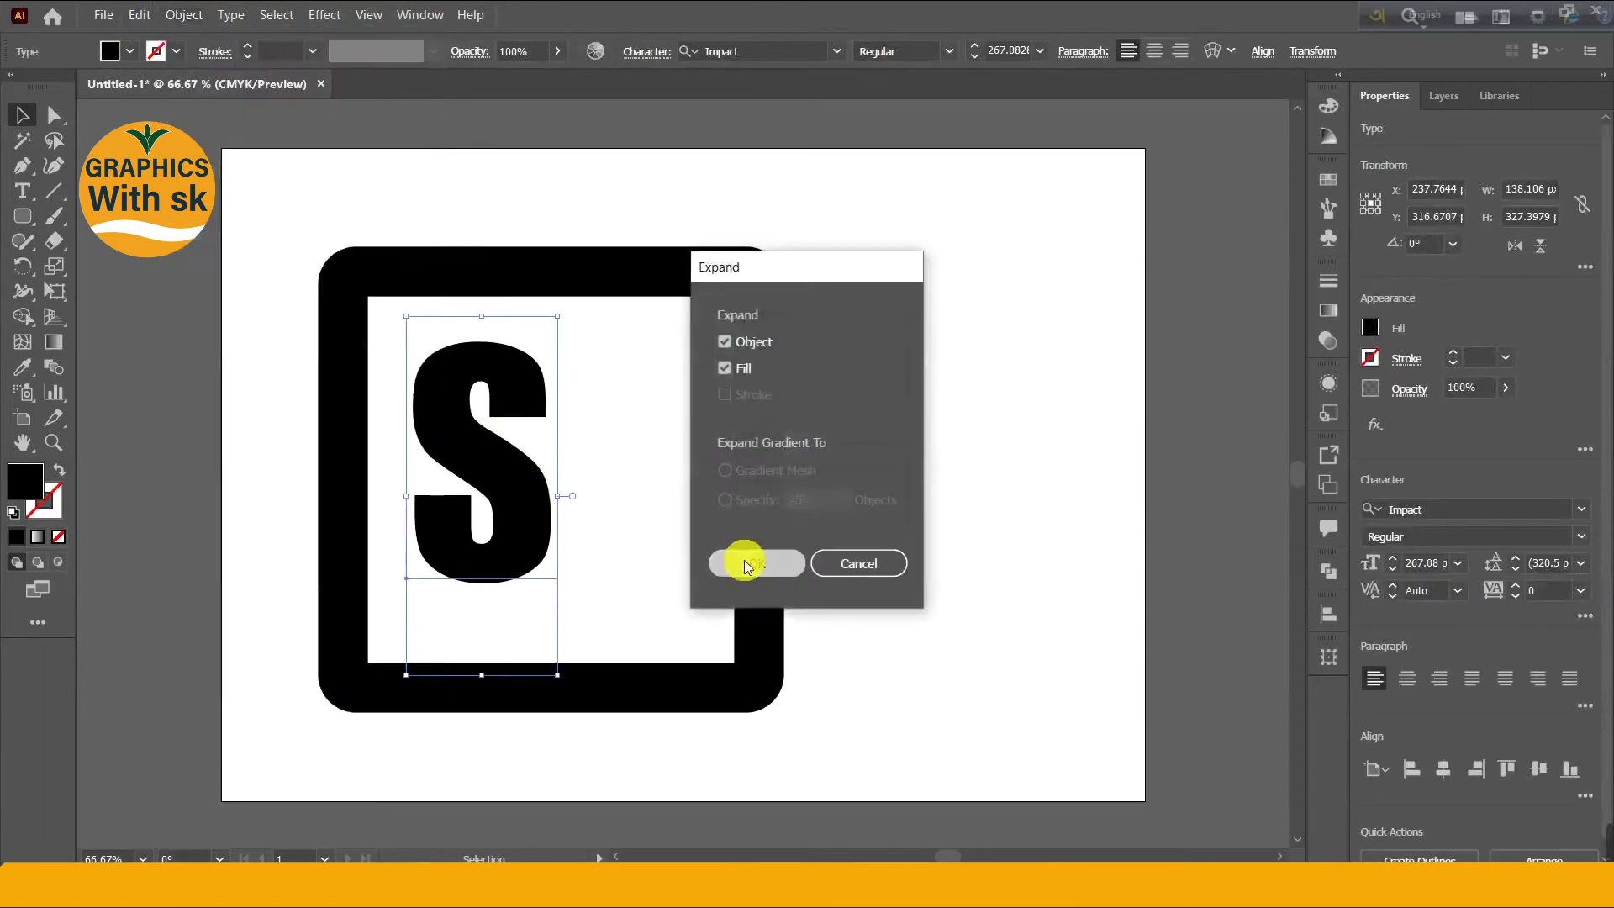
Step: Reposition the expanded S inside the frame and stretch it to about 214 px wide
{"action": "left_click_drag", "start_coordinate": [560, 471], "coordinate": [605, 526]}
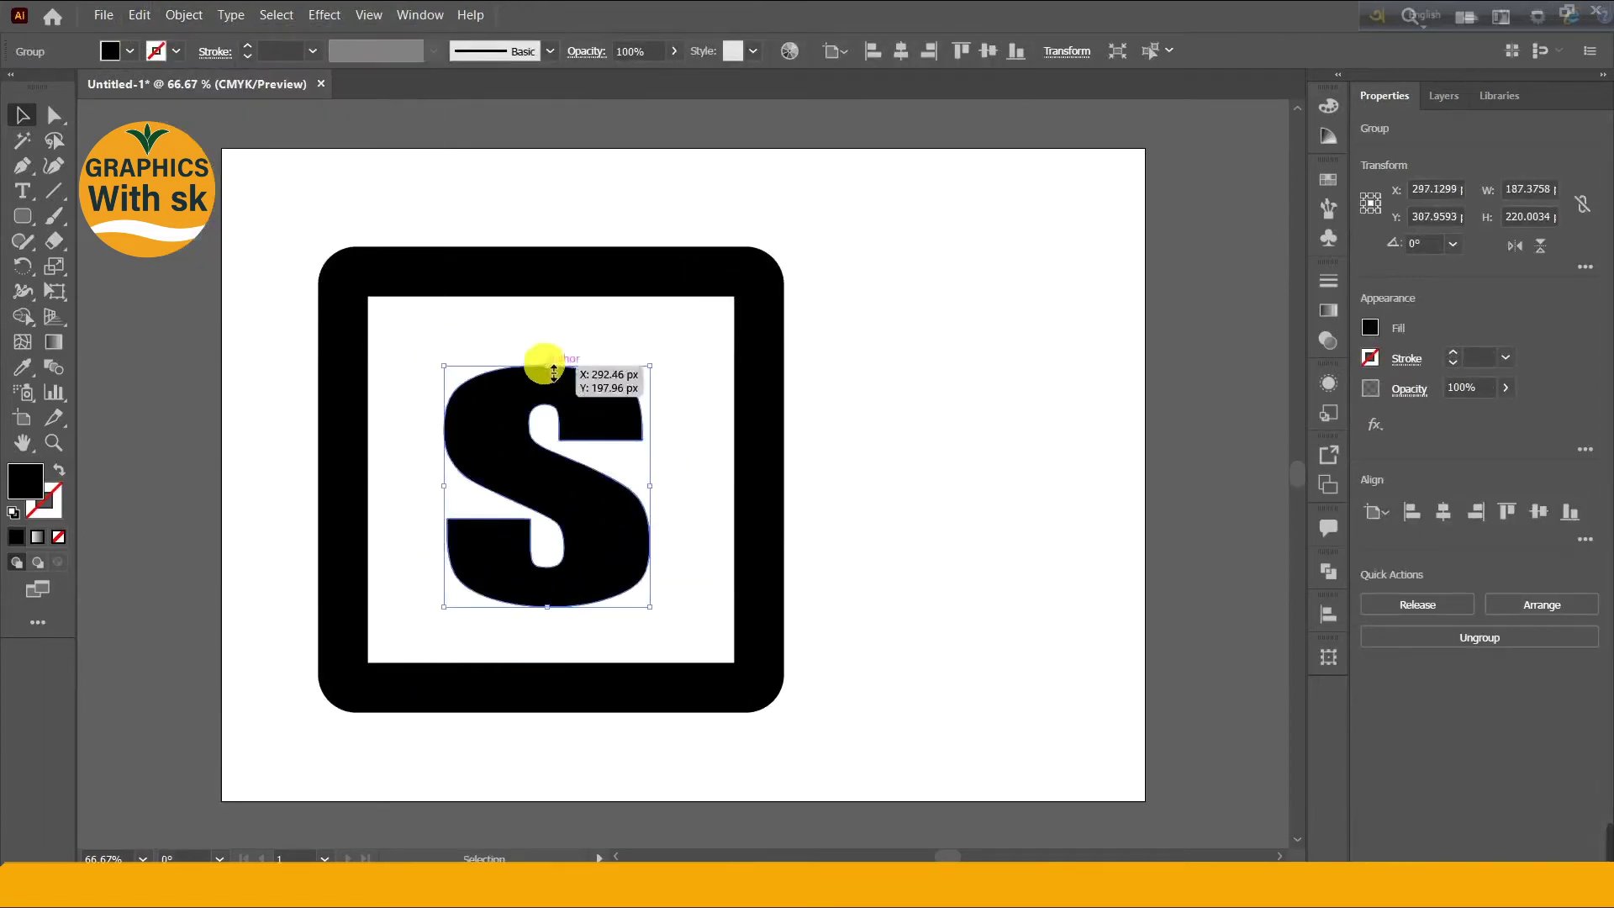
{"action": "left_click_drag", "start_coordinate": [542, 361], "coordinate": [556, 338]}
{"action": "left_click_drag", "start_coordinate": [650, 468], "coordinate": [684, 471]}
{"action": "left_click", "coordinate": [909, 496]}
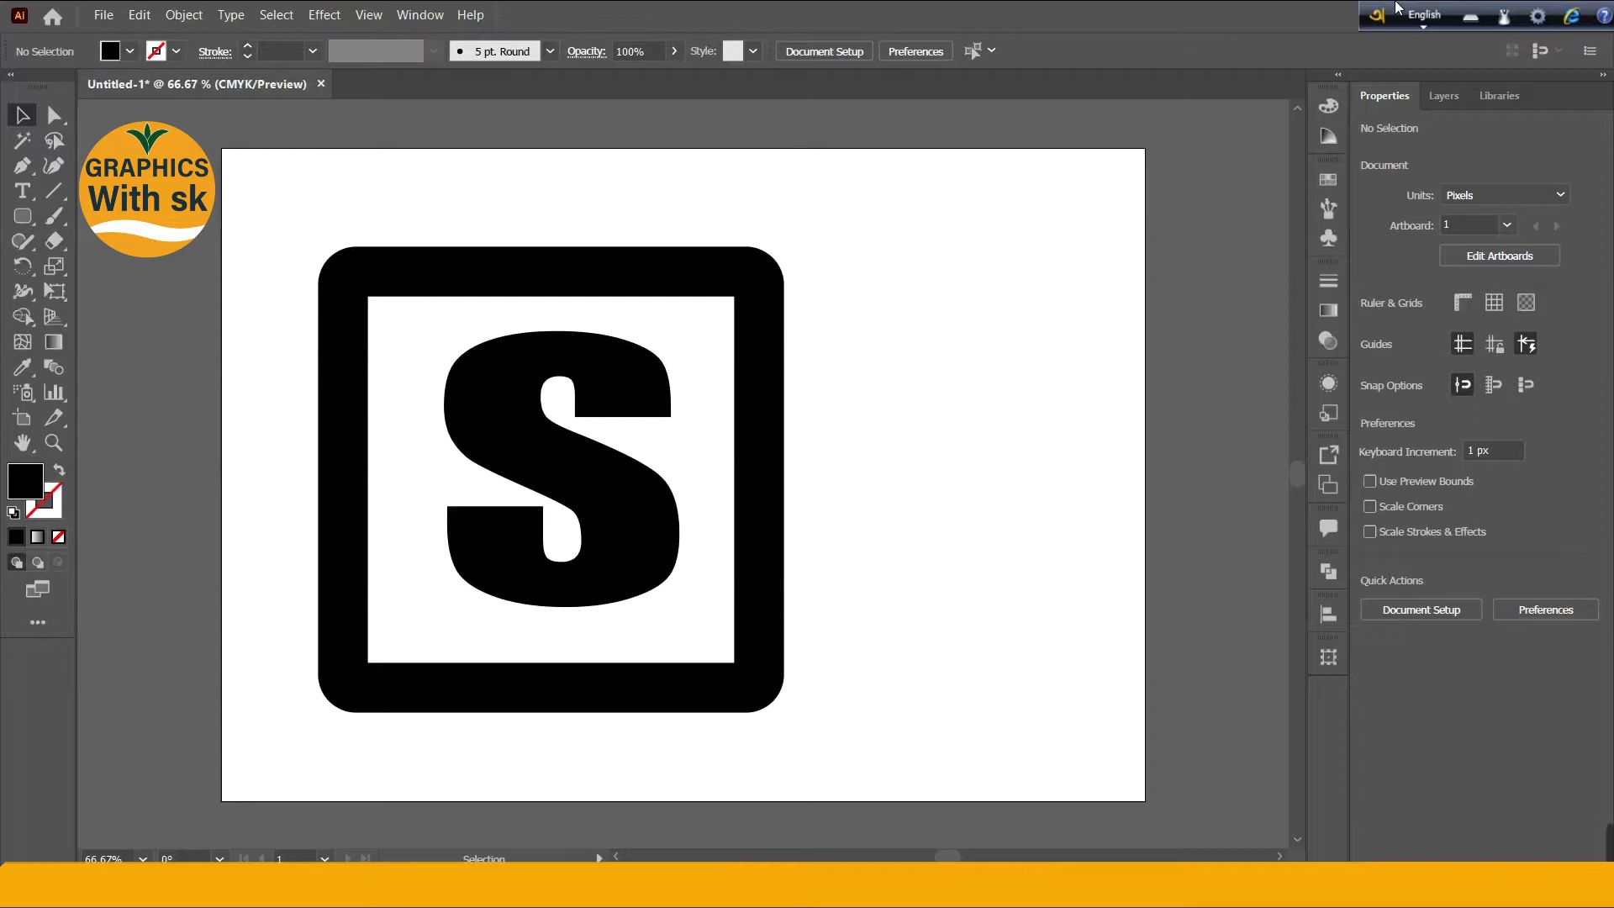
Step: Move the rounded frame down and to the right over the S and change its stroke colour to light green
{"action": "left_click", "coordinate": [616, 503]}
{"action": "left_click", "coordinate": [552, 240]}
{"action": "left_click", "coordinate": [563, 270]}
{"action": "left_click", "coordinate": [606, 371]}
{"action": "left_click", "coordinate": [612, 259]}
{"action": "left_click_drag", "start_coordinate": [721, 274], "coordinate": [852, 381]}
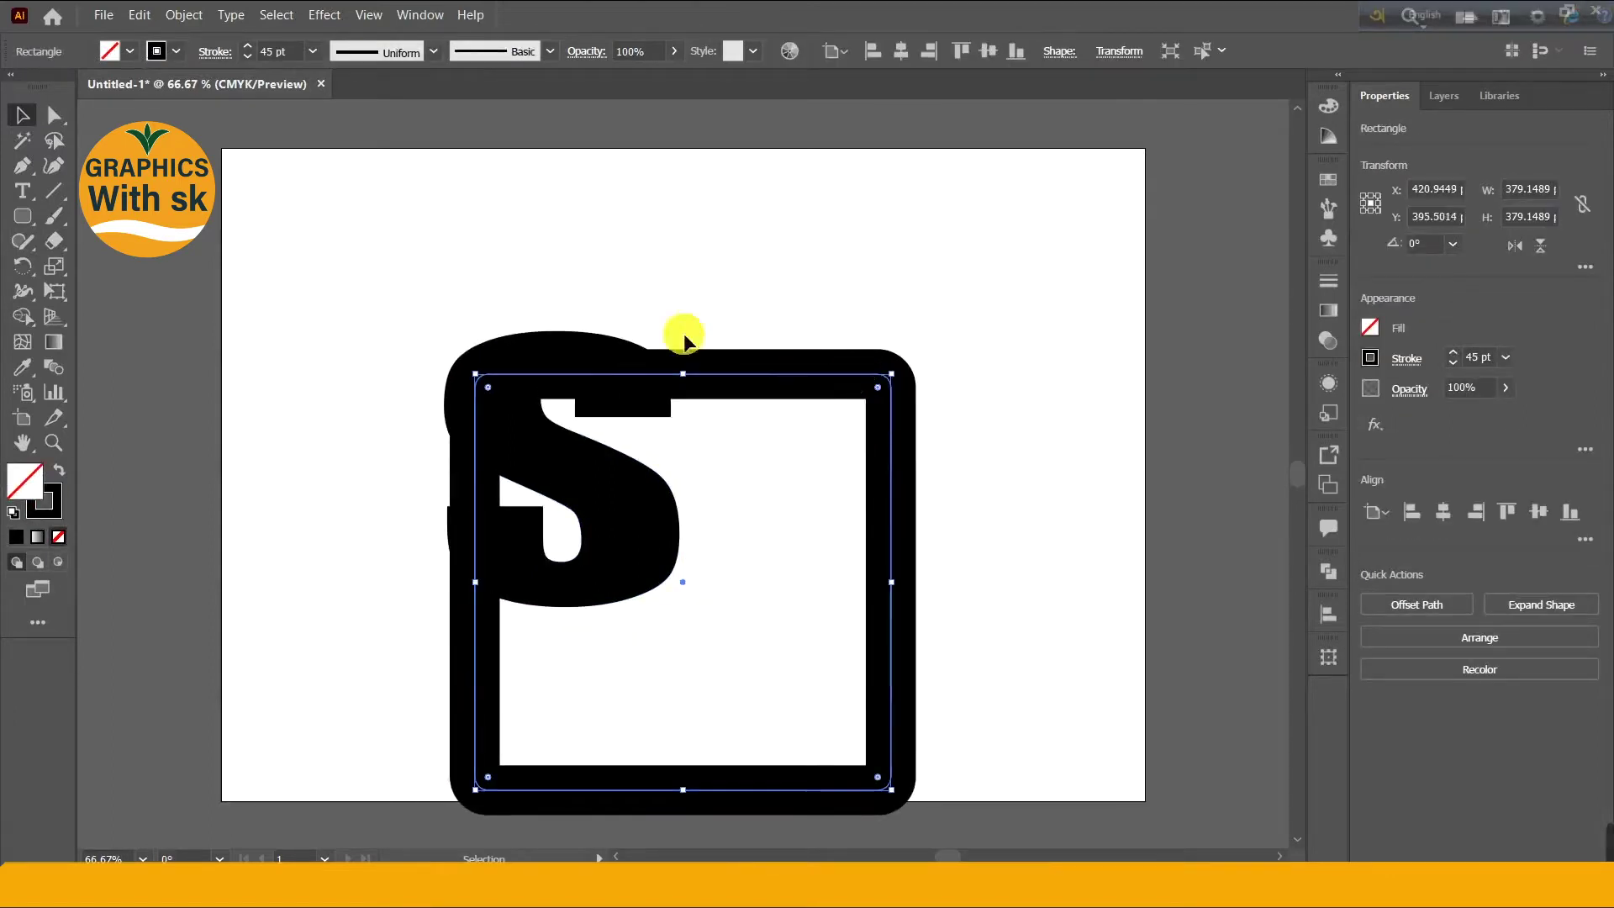
{"action": "double_click", "coordinate": [57, 502]}
{"action": "left_click", "coordinate": [838, 485]}
{"action": "left_click", "coordinate": [670, 303]}
{"action": "left_click", "coordinate": [981, 317]}
{"action": "mouse_move", "coordinate": [684, 365]}
{"action": "left_mouse_down"}
{"action": "mouse_move", "coordinate": [729, 391]}
{"action": "mouse_move", "coordinate": [677, 355]}
{"action": "left_mouse_up"}
Step: Align the S and the green frame along their left and top edges
{"action": "left_click_drag", "start_coordinate": [342, 310], "coordinate": [696, 536]}
{"action": "left_click", "coordinate": [873, 53]}
{"action": "left_click", "coordinate": [959, 53]}
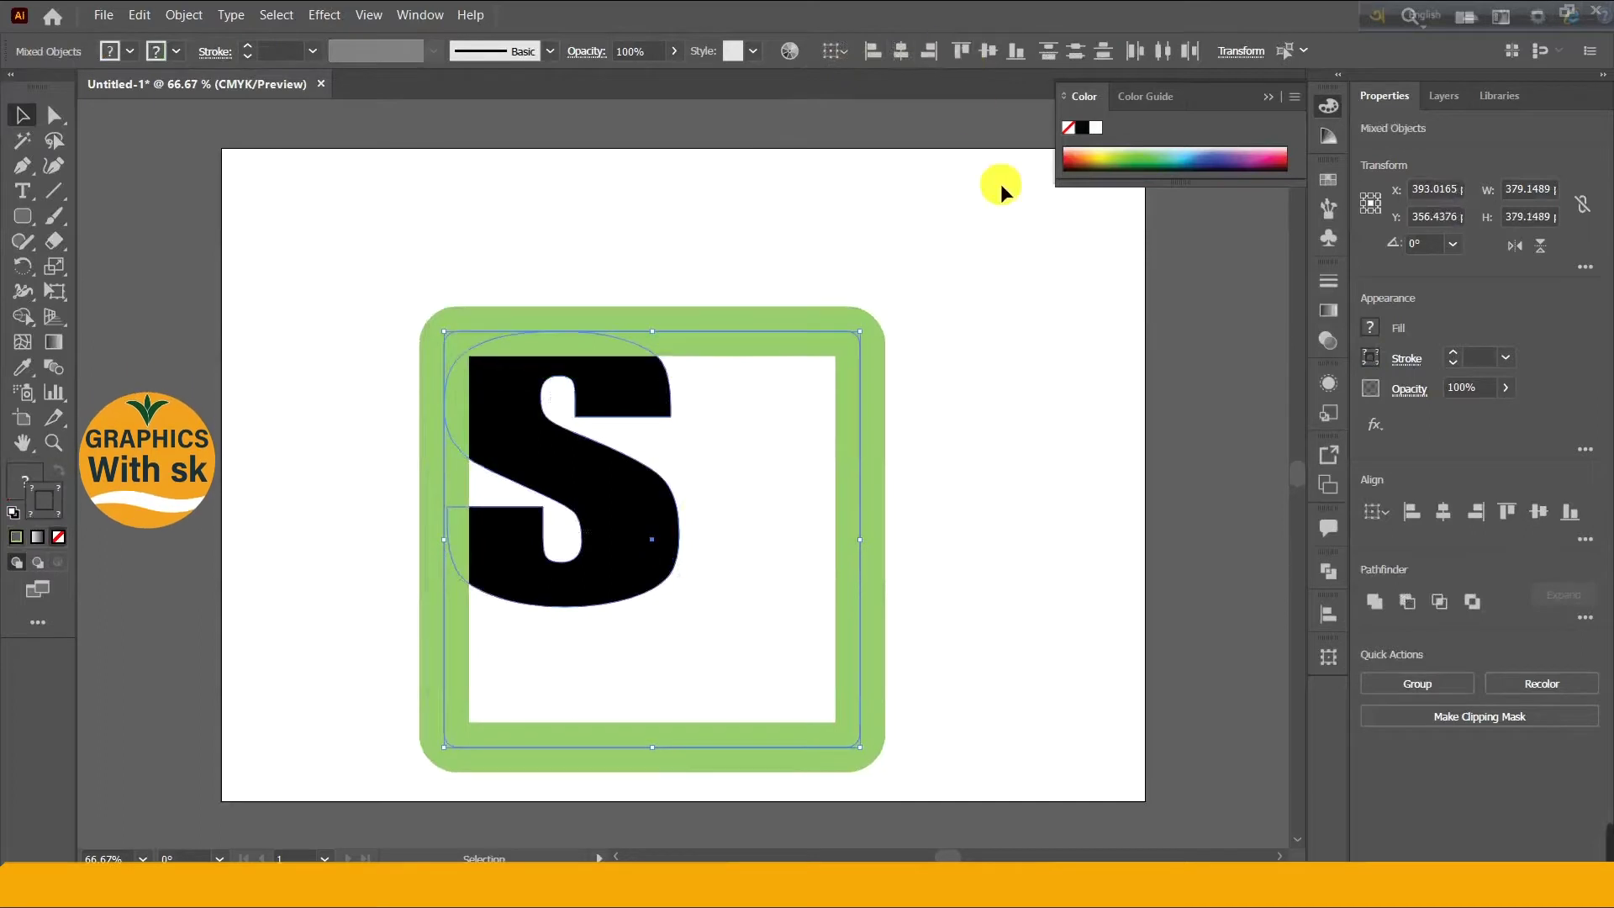
{"action": "left_click", "coordinate": [1006, 303]}
Step: Place the green frame to the right of the S, resized to about 290 × 306 px with a 40 pt stroke
{"action": "mouse_move", "coordinate": [714, 357]}
{"action": "left_mouse_down"}
{"action": "mouse_move", "coordinate": [765, 366]}
{"action": "mouse_move", "coordinate": [733, 356]}
{"action": "left_mouse_up"}
{"action": "mouse_move", "coordinate": [891, 767]}
{"action": "left_mouse_down"}
{"action": "mouse_move", "coordinate": [738, 634]}
{"action": "mouse_move", "coordinate": [702, 659]}
{"action": "mouse_move", "coordinate": [786, 677]}
{"action": "left_mouse_up"}
{"action": "left_click", "coordinate": [282, 51]}
Step: Draw a near-vertical line about 142 px long through the lower bowl of the S and past its bottom edge
{"action": "mouse_move", "coordinate": [639, 370]}
{"action": "left_mouse_down"}
{"action": "mouse_move", "coordinate": [785, 471]}
{"action": "mouse_move", "coordinate": [634, 360]}
{"action": "left_mouse_up"}
{"action": "left_click_drag", "start_coordinate": [561, 468], "coordinate": [562, 663]}
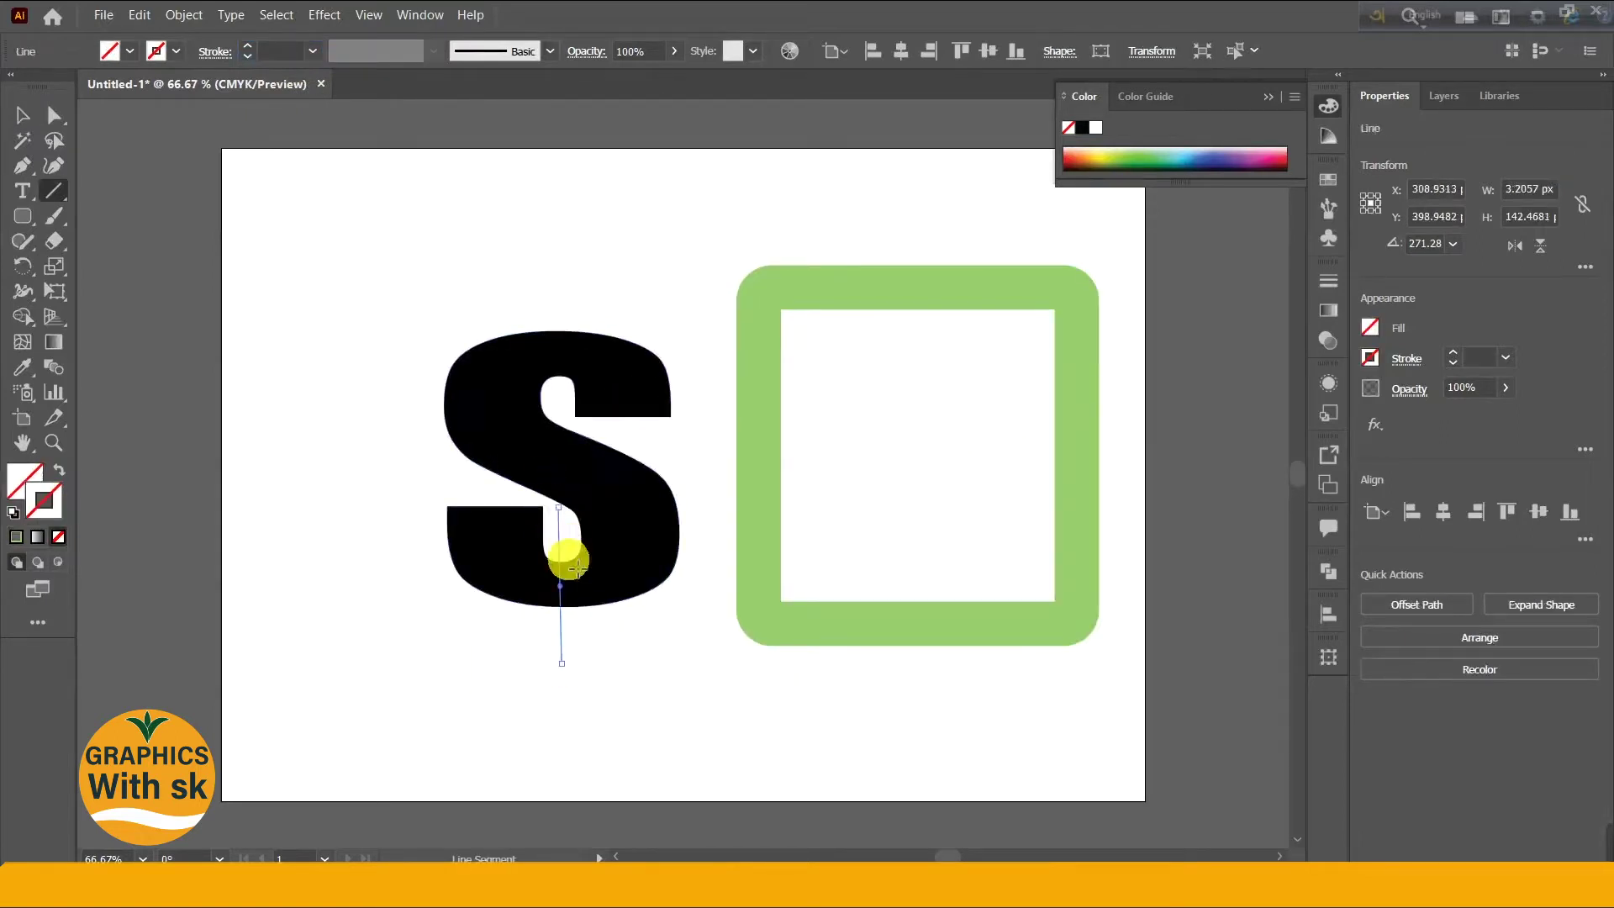
{"action": "left_click", "coordinate": [22, 115]}
Step: Select the S together with the line and split the letter with the Divide pathfinder
{"action": "left_click", "coordinate": [442, 525]}
{"action": "left_click_drag", "start_coordinate": [441, 523], "coordinate": [590, 614]}
{"action": "left_click", "coordinate": [170, 16]}
{"action": "left_click", "coordinate": [247, 232]}
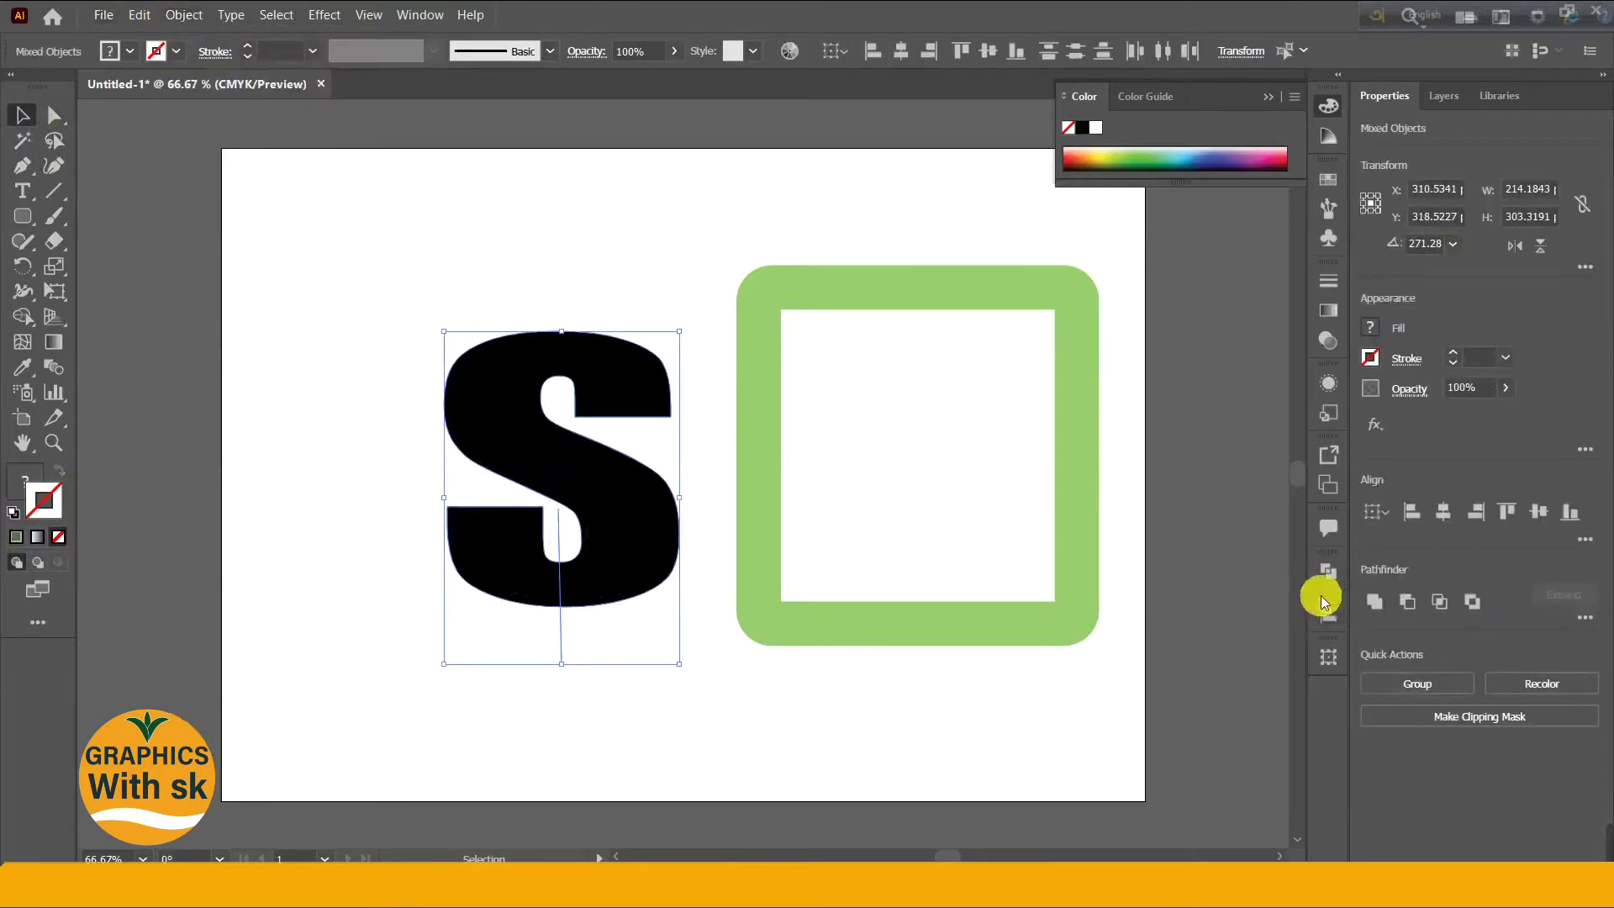
{"action": "left_click", "coordinate": [1326, 574]}
{"action": "left_click", "coordinate": [1086, 673]}
{"action": "left_click", "coordinate": [829, 708]}
Step: Ungroup the divided S and delete its lower-left piece
{"action": "left_click", "coordinate": [521, 553]}
{"action": "right_click", "coordinate": [521, 551]}
{"action": "left_click", "coordinate": [523, 693]}
{"action": "left_click", "coordinate": [516, 677]}
{"action": "left_click", "coordinate": [506, 570]}
{"action": "key", "text": "Delete"}
Step: Place the green frame behind the S, narrowed to about 180 px wide with a 58 pt stroke
{"action": "left_click_drag", "start_coordinate": [951, 303], "coordinate": [697, 295]}
{"action": "left_click_drag", "start_coordinate": [827, 464], "coordinate": [709, 454]}
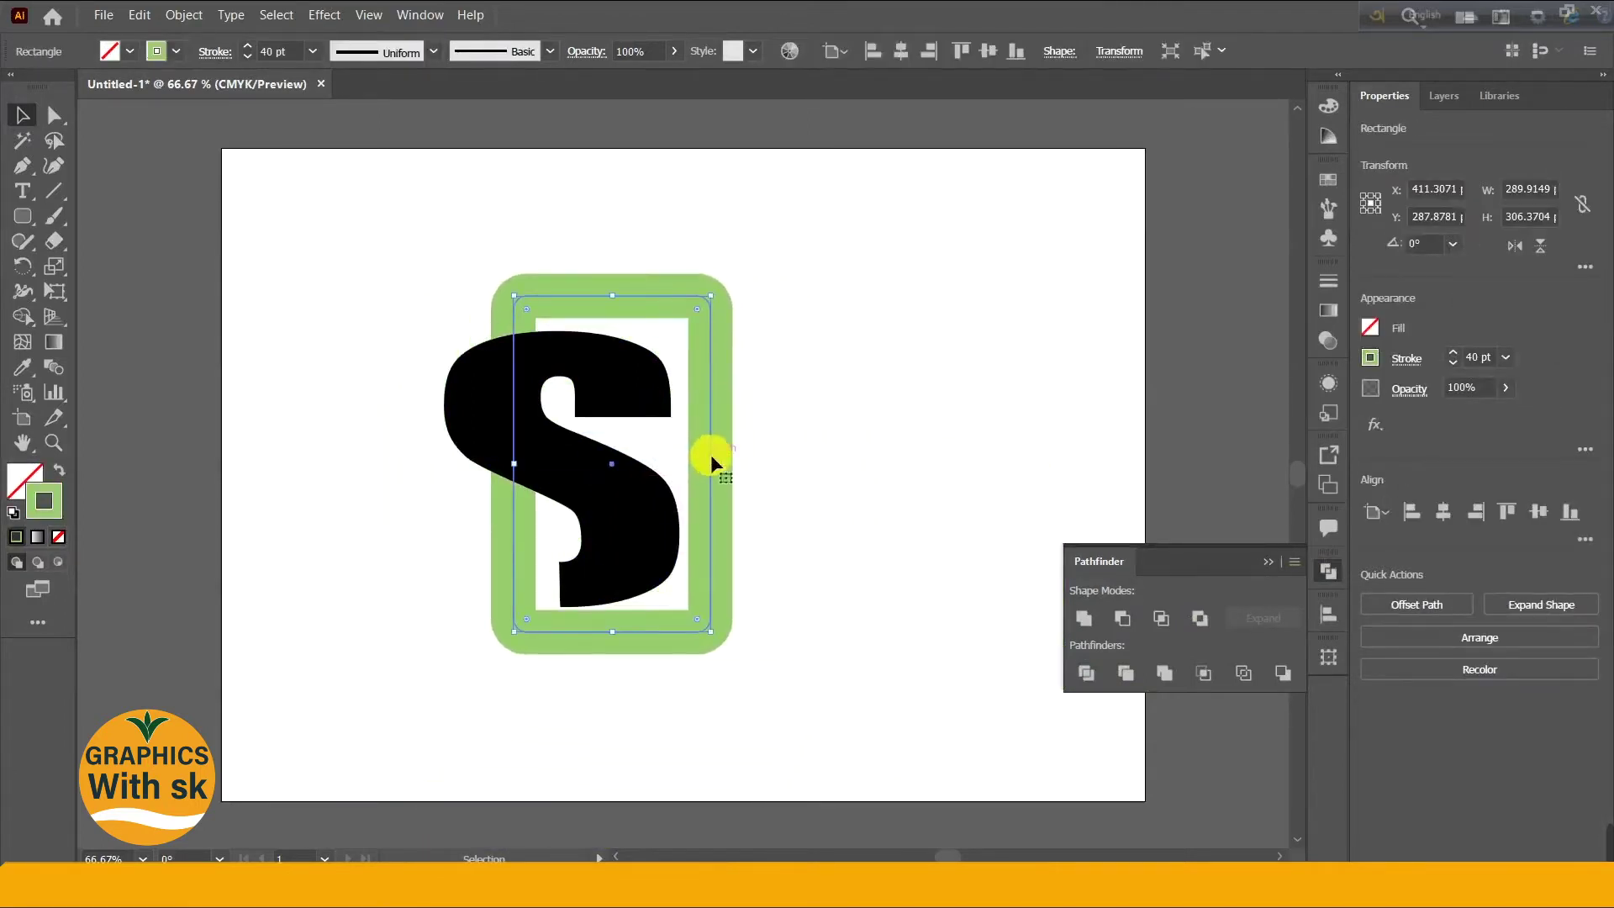
{"action": "scroll", "coordinate": [297, 60], "scroll_direction": "up", "scroll_amount": 20}
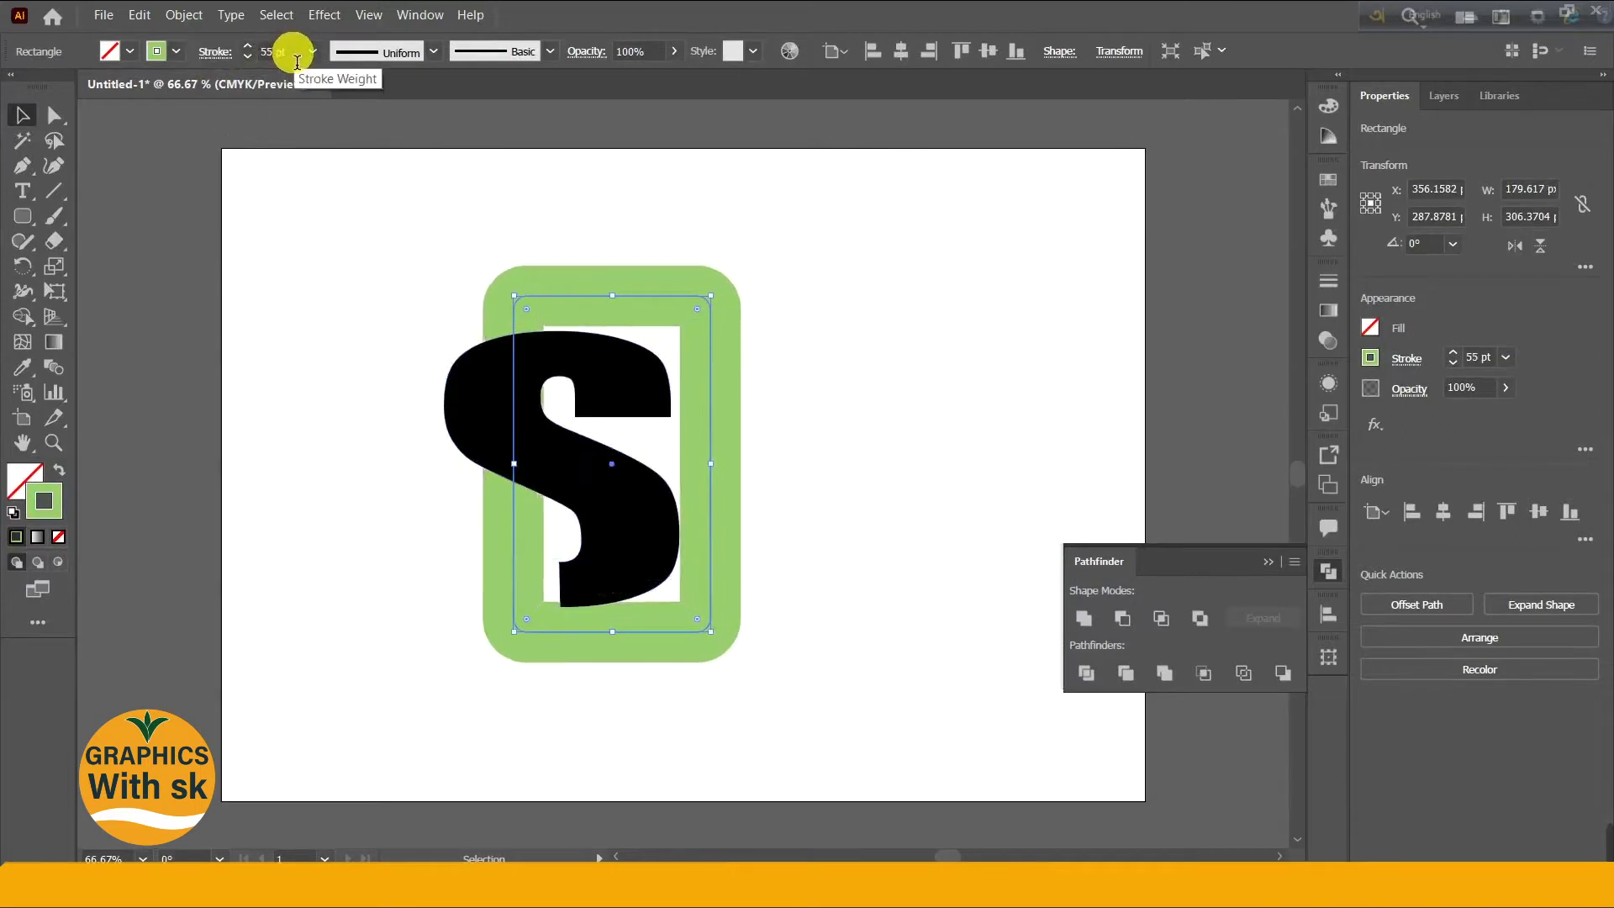
{"action": "scroll", "coordinate": [297, 61], "scroll_direction": "down", "scroll_amount": 7}
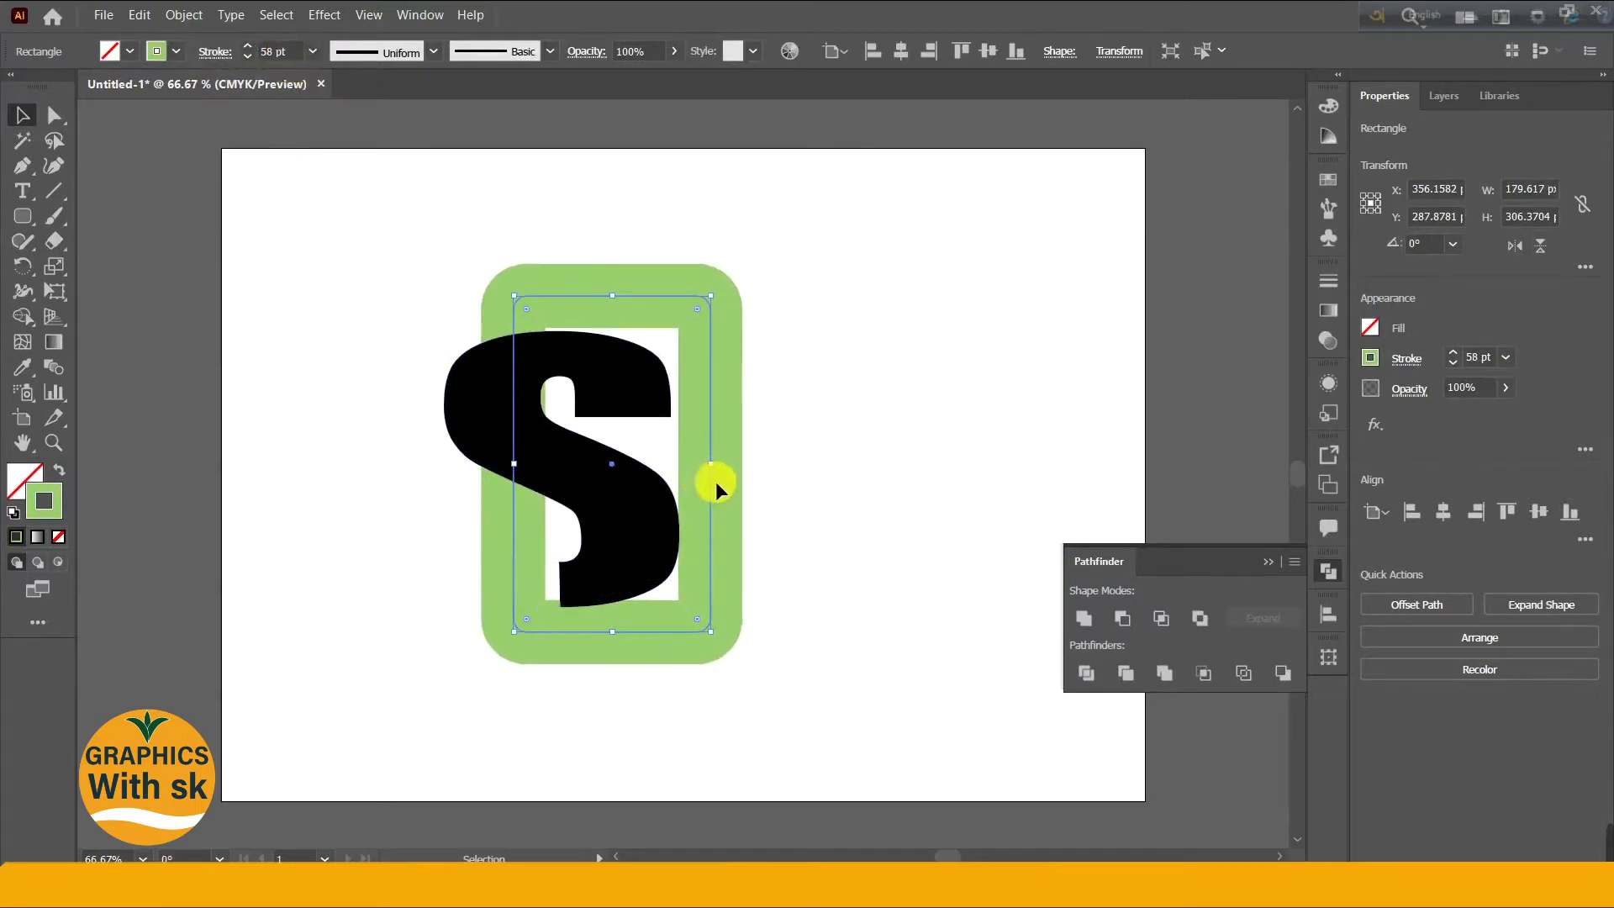
Step: Shift the frame slightly down and the S slightly left, and resize the frame to about 178 px wide
{"action": "mouse_move", "coordinate": [713, 407]}
{"action": "left_mouse_down"}
{"action": "mouse_move", "coordinate": [702, 424]}
{"action": "mouse_move", "coordinate": [718, 420]}
{"action": "left_mouse_up"}
{"action": "mouse_move", "coordinate": [521, 474]}
{"action": "left_mouse_down"}
{"action": "mouse_move", "coordinate": [499, 470]}
{"action": "mouse_move", "coordinate": [514, 474]}
{"action": "left_mouse_up"}
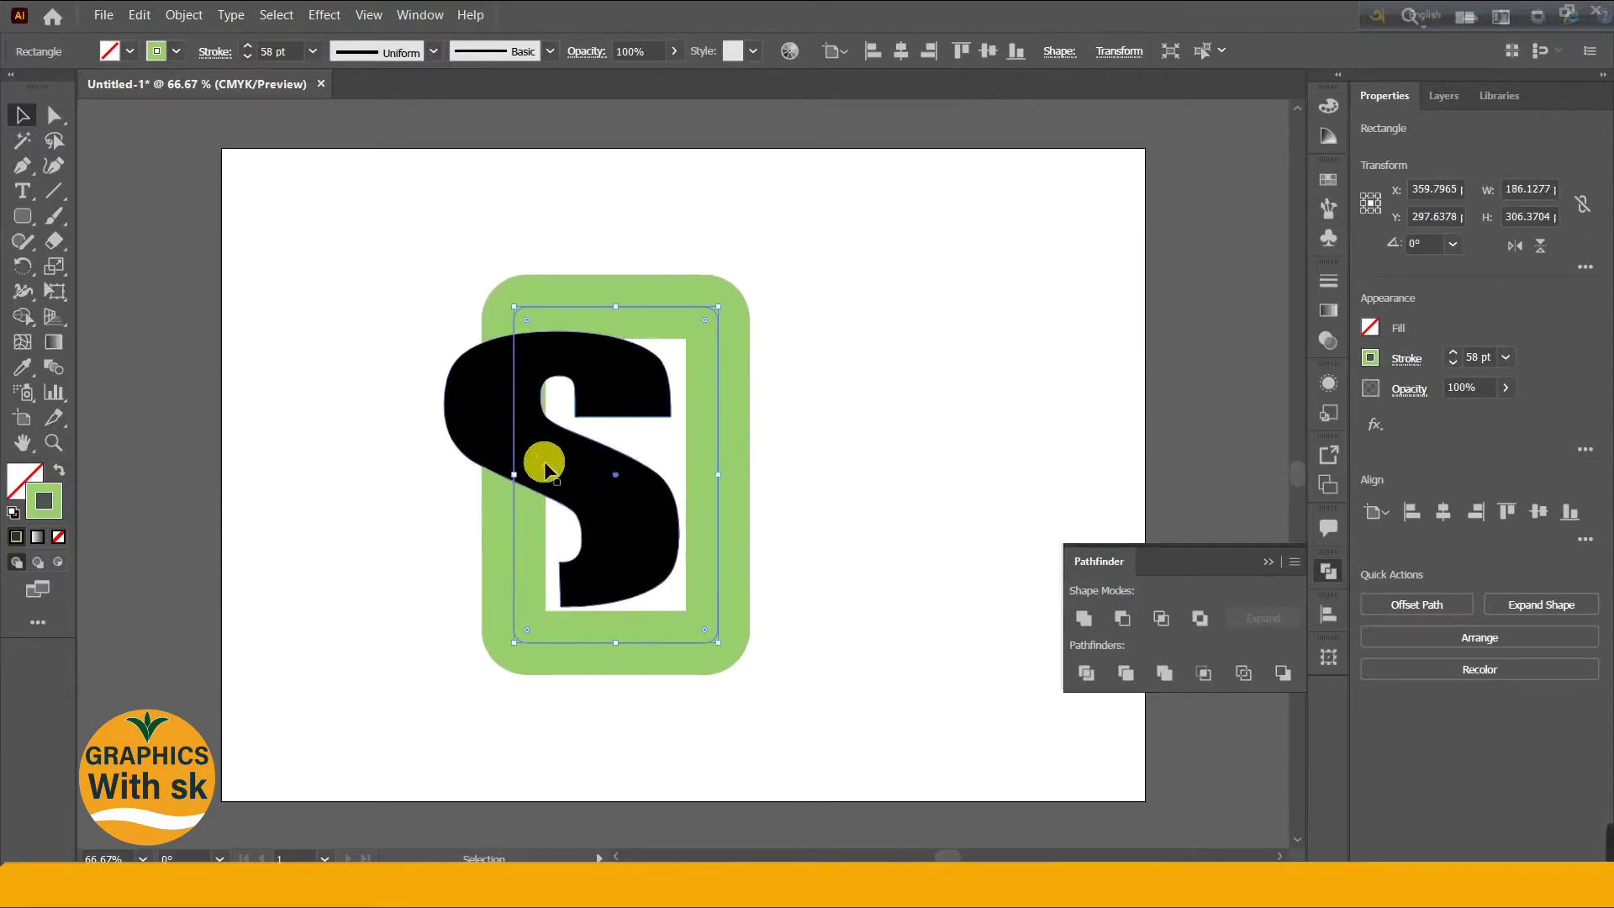
{"action": "left_click", "coordinate": [807, 504]}
{"action": "left_click_drag", "start_coordinate": [631, 521], "coordinate": [612, 515]}
{"action": "left_click", "coordinate": [880, 434]}
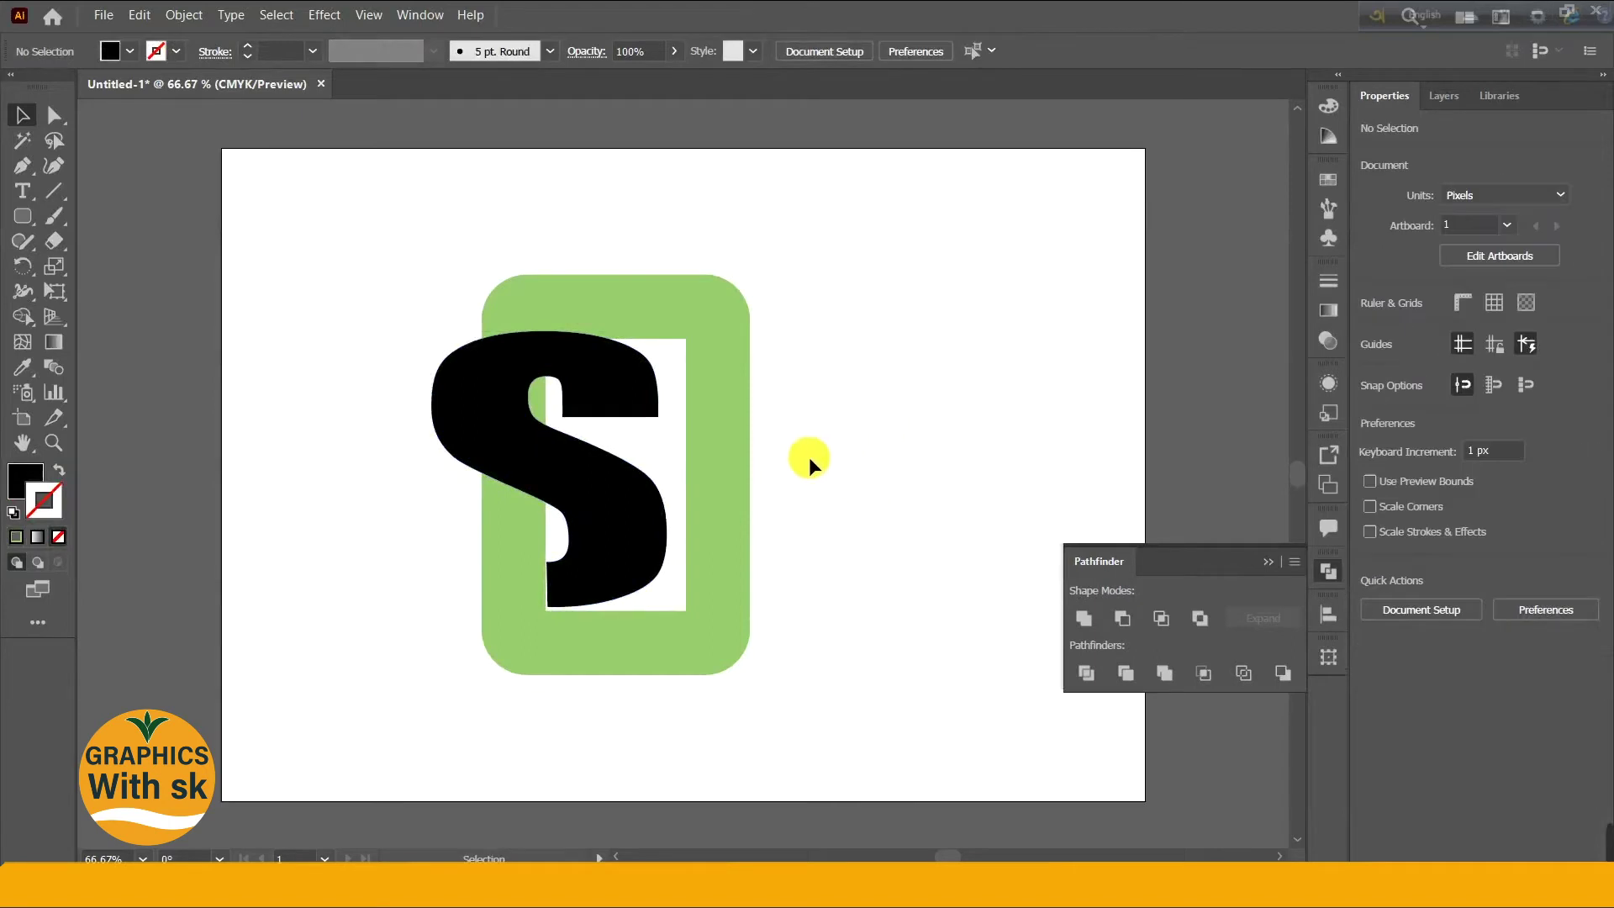
{"action": "left_click", "coordinate": [721, 447]}
{"action": "left_click_drag", "start_coordinate": [719, 475], "coordinate": [712, 476]}
{"action": "left_click", "coordinate": [997, 435]}
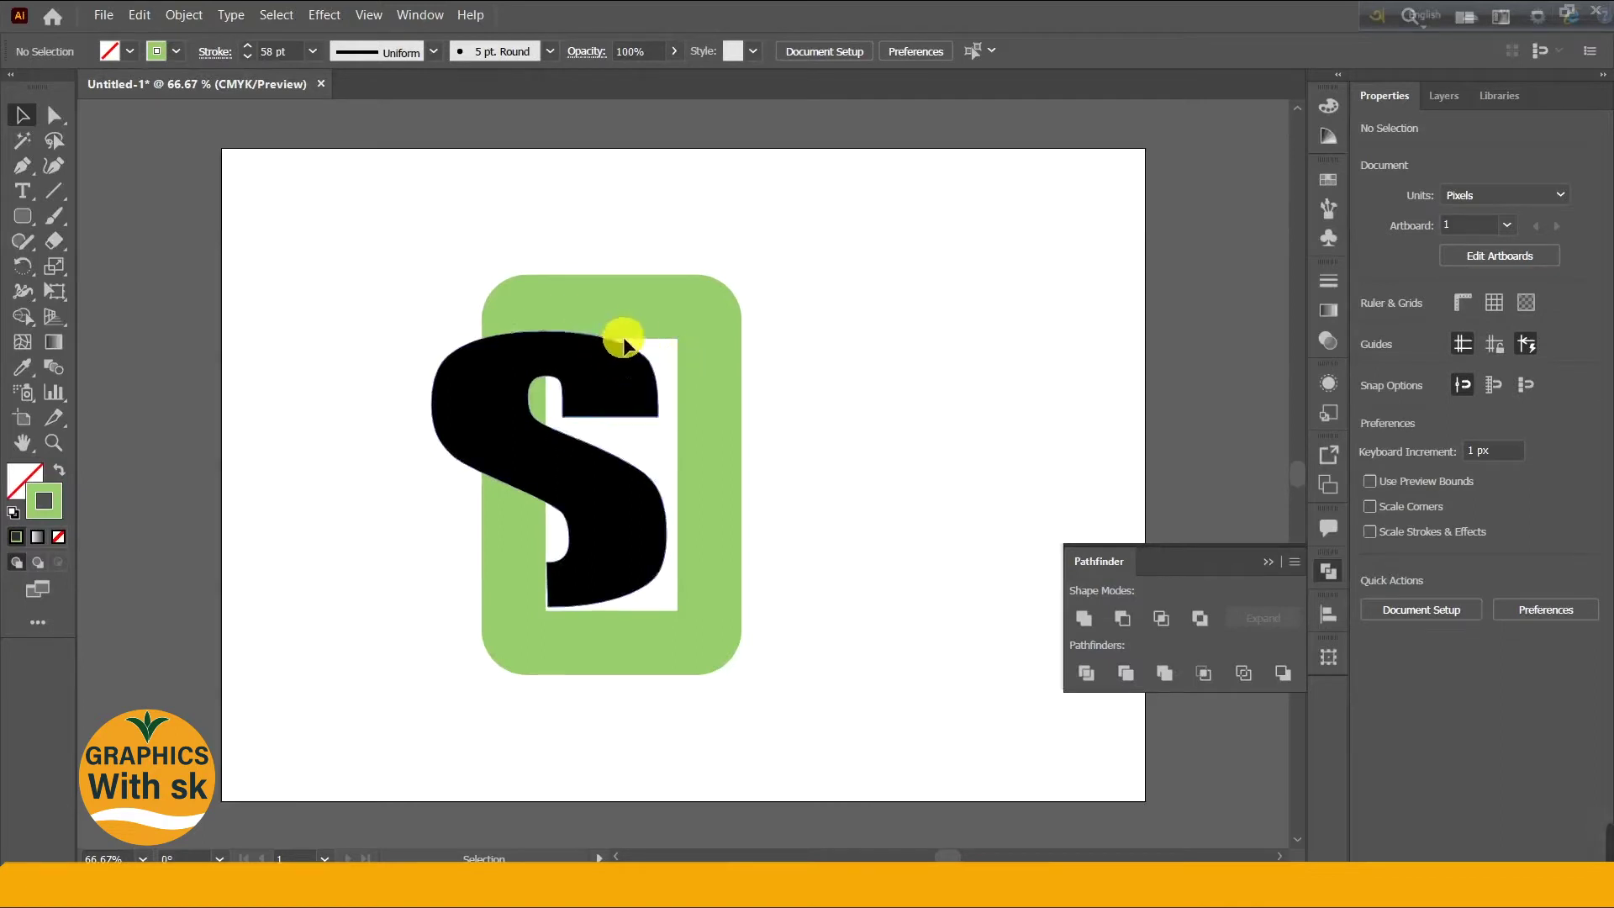
Step: Expand the green frame's fill and stroke into a filled shape
{"action": "left_click", "coordinate": [53, 191]}
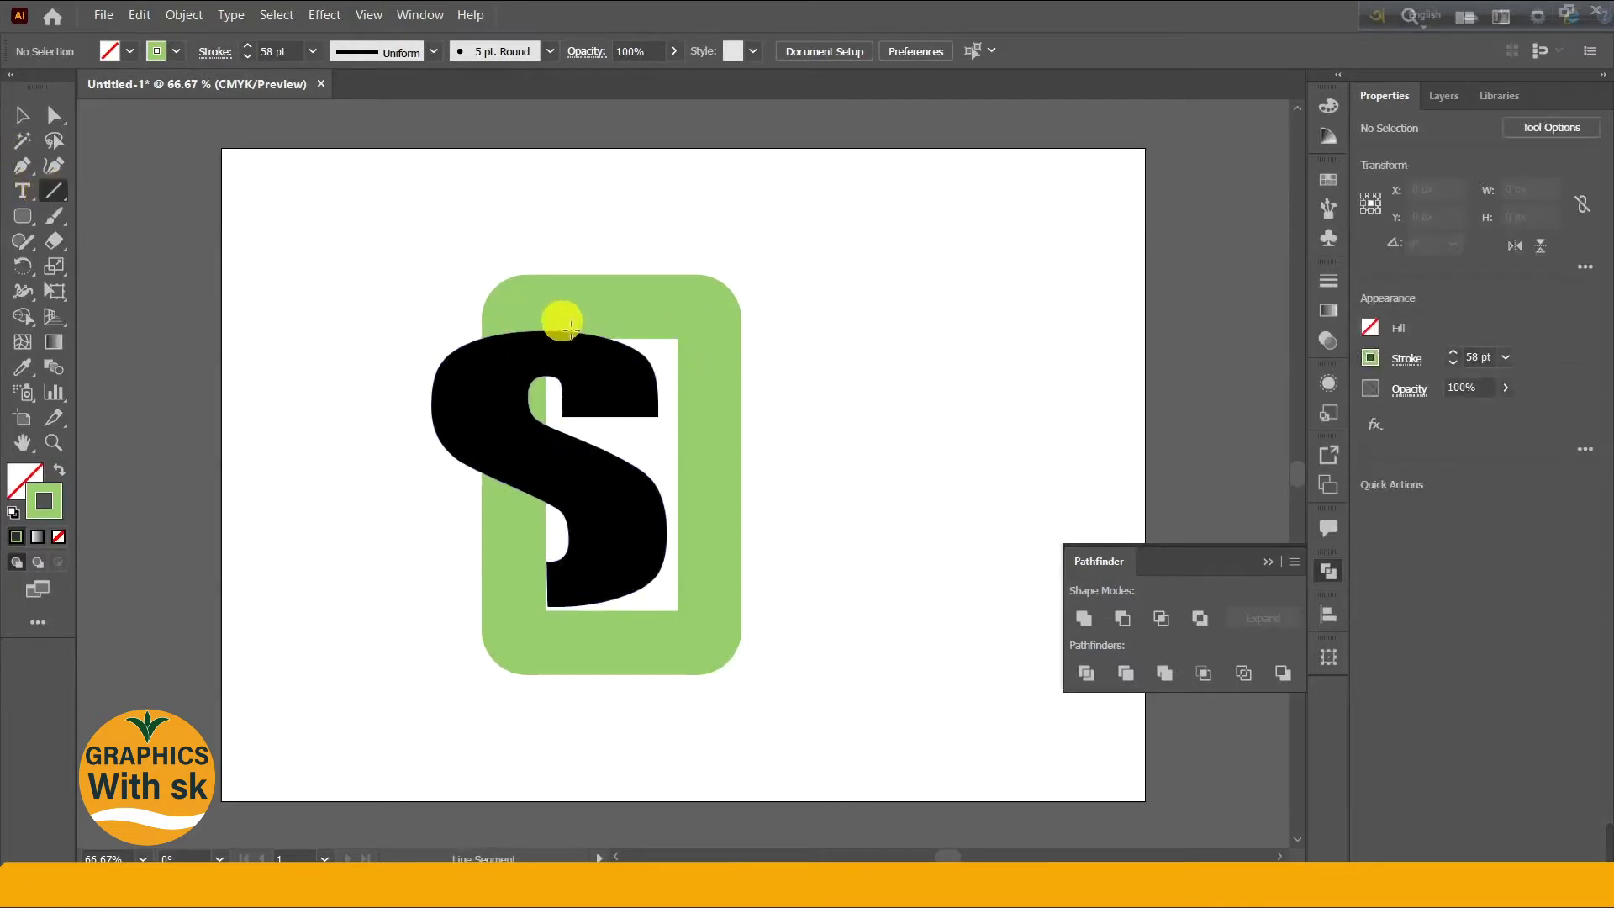
{"action": "left_click", "coordinate": [17, 119]}
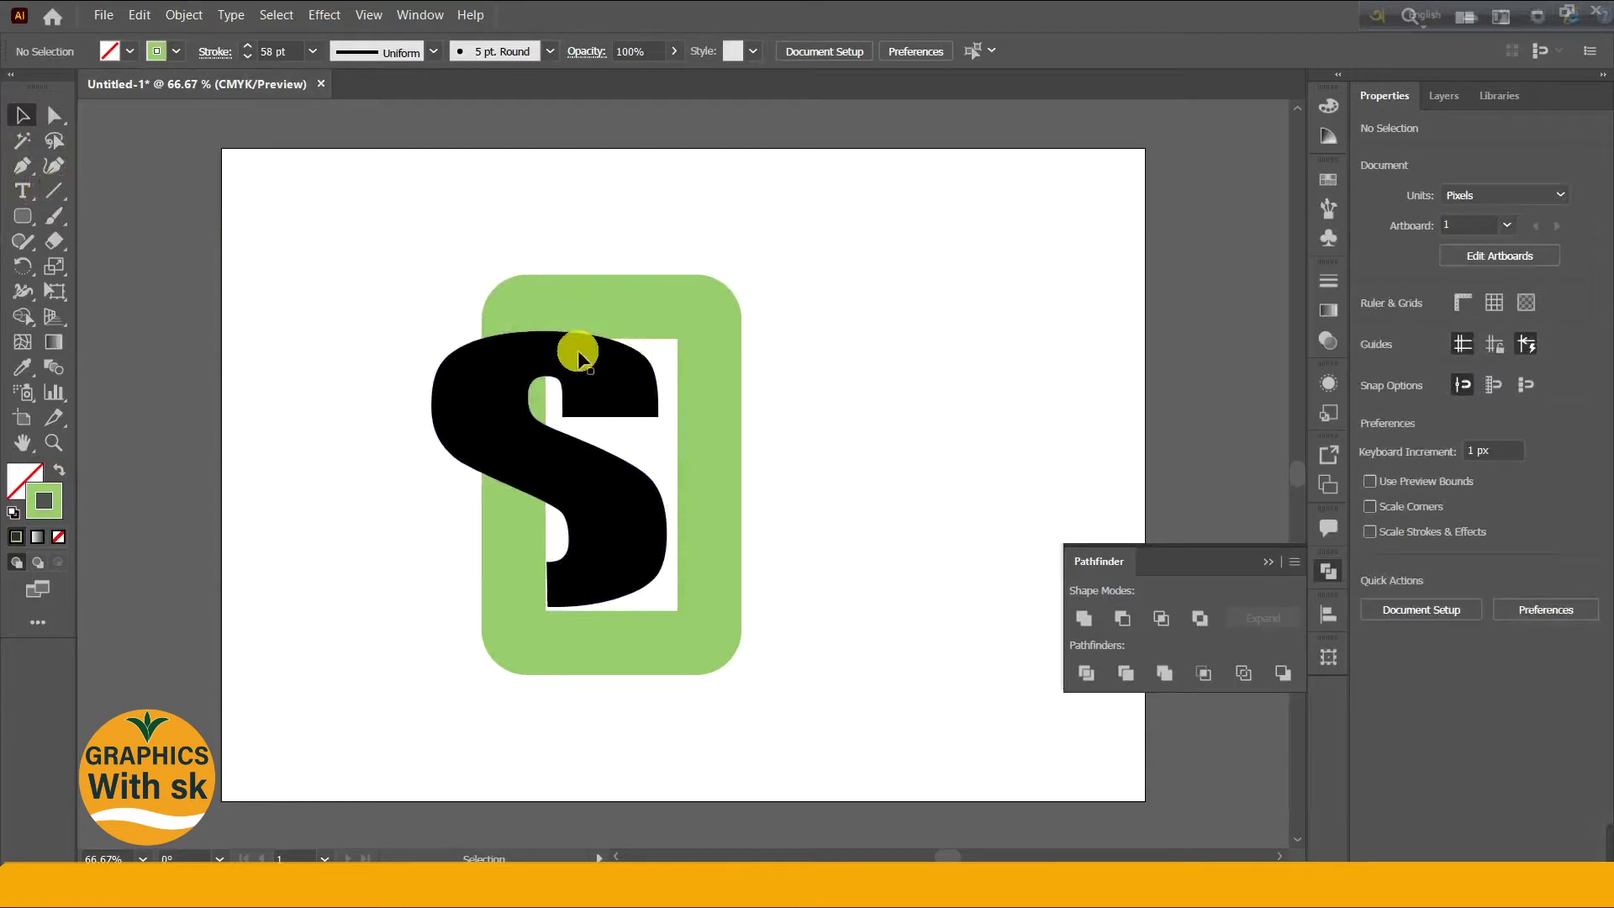
{"action": "left_click", "coordinate": [682, 310]}
{"action": "left_click", "coordinate": [181, 15]}
{"action": "left_click", "coordinate": [360, 229]}
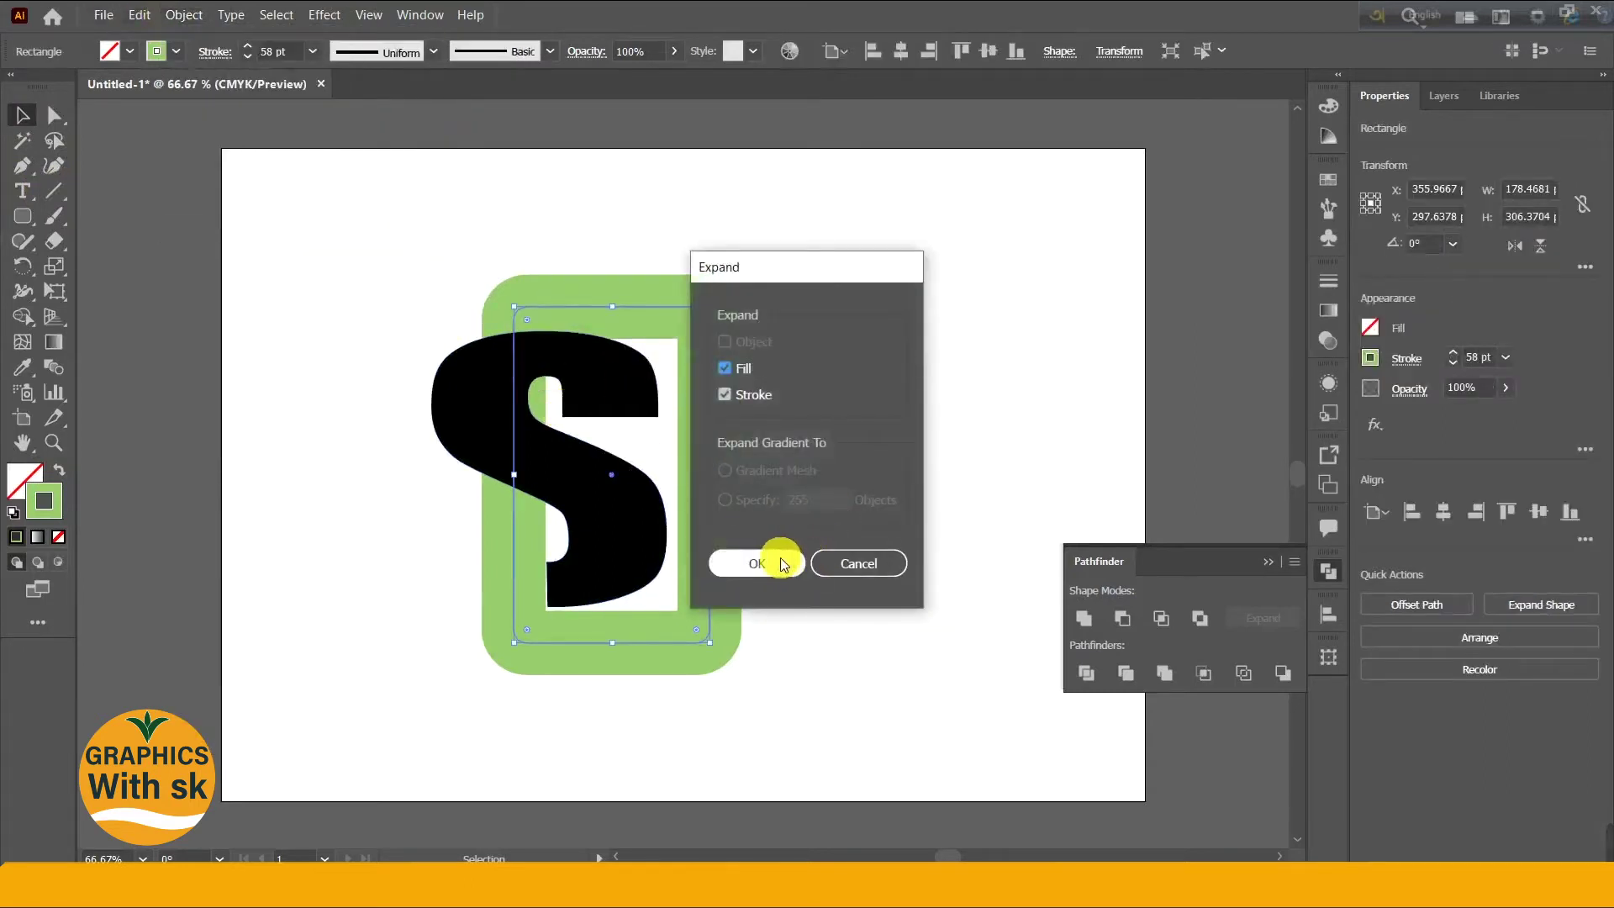
{"action": "left_click", "coordinate": [780, 562]}
{"action": "left_click", "coordinate": [839, 411]}
{"action": "left_click", "coordinate": [569, 402]}
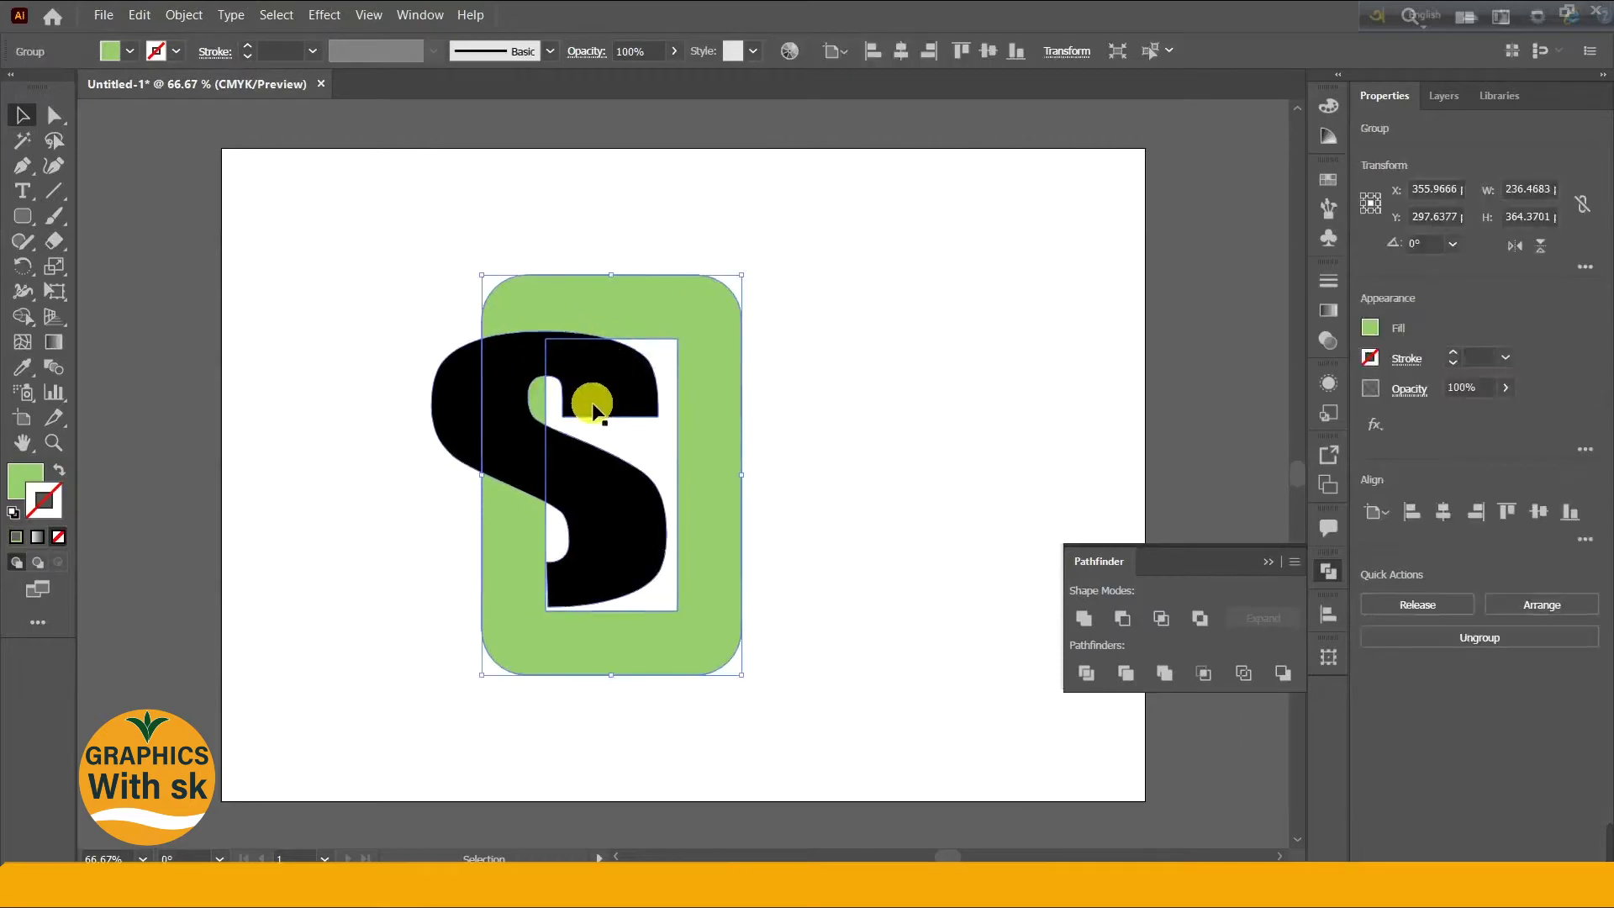
Step: Draw a horizontal line about 323 px long across the frame and S, along the frame's inner top edge
{"action": "left_click", "coordinate": [54, 201]}
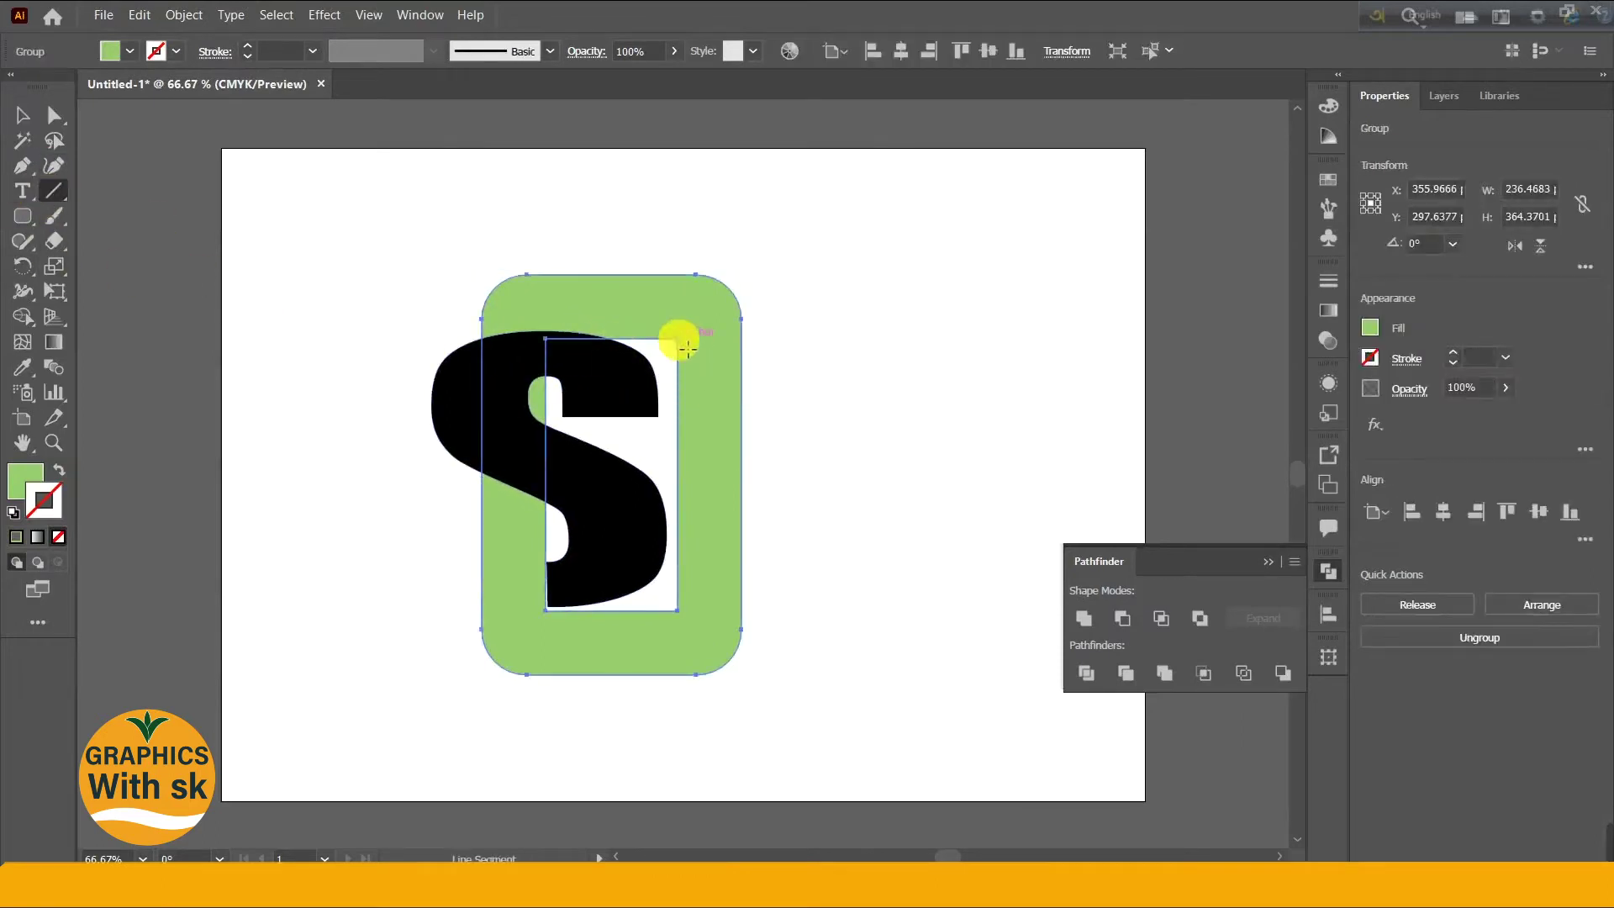
{"action": "left_click", "coordinate": [753, 335]}
{"action": "key", "text": "Escape"}
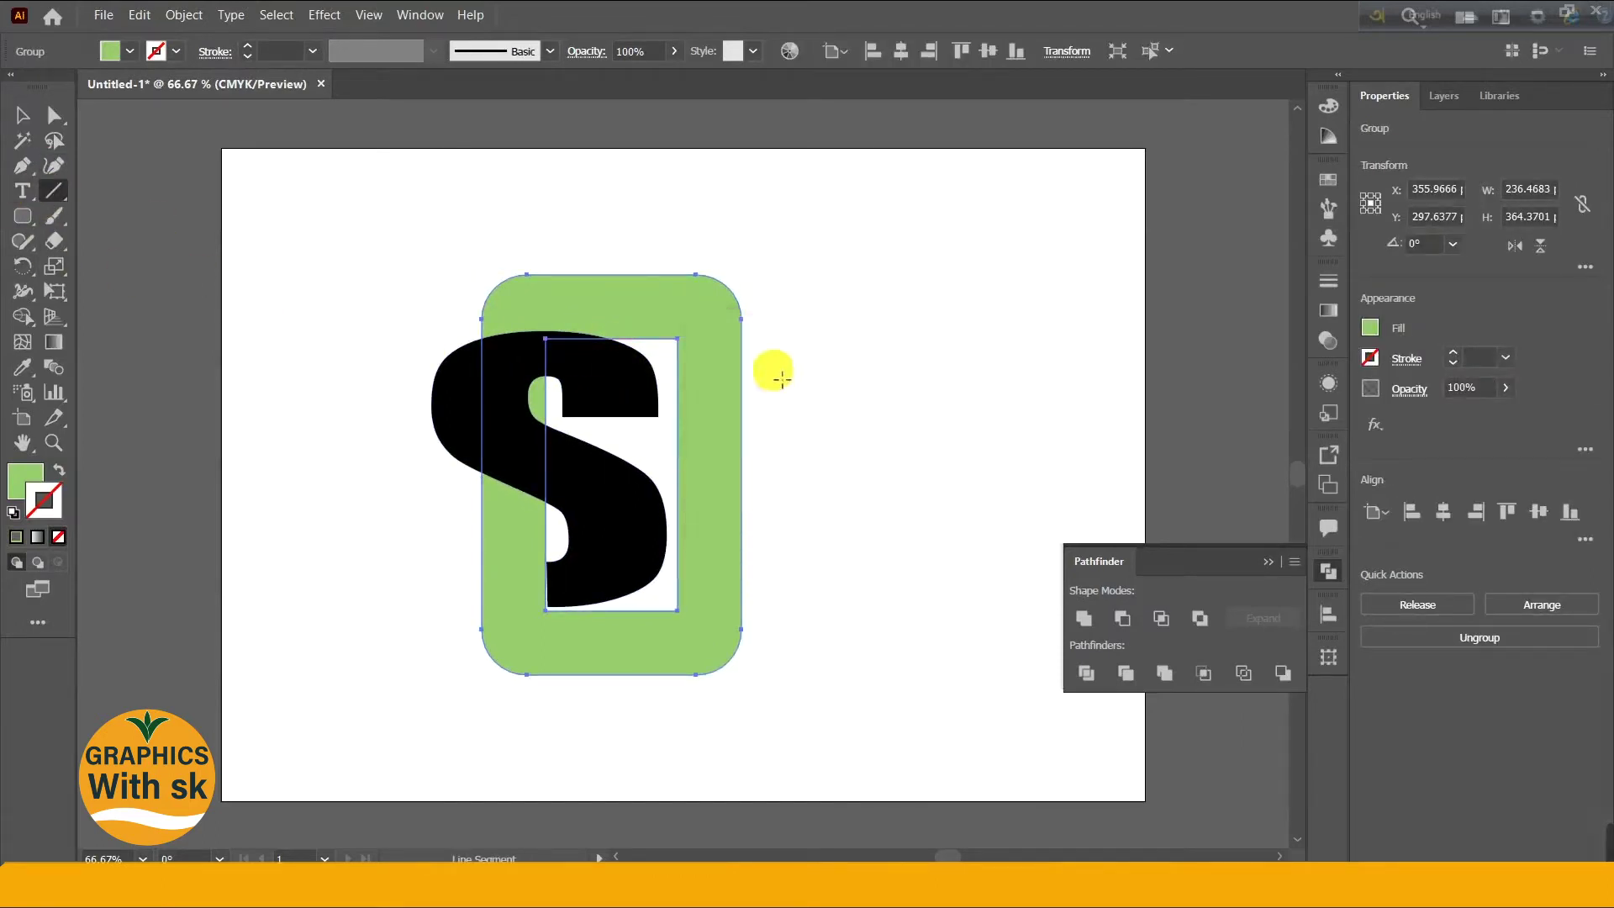
{"action": "left_click_drag", "start_coordinate": [759, 338], "coordinate": [414, 351]}
{"action": "left_click", "coordinate": [23, 115]}
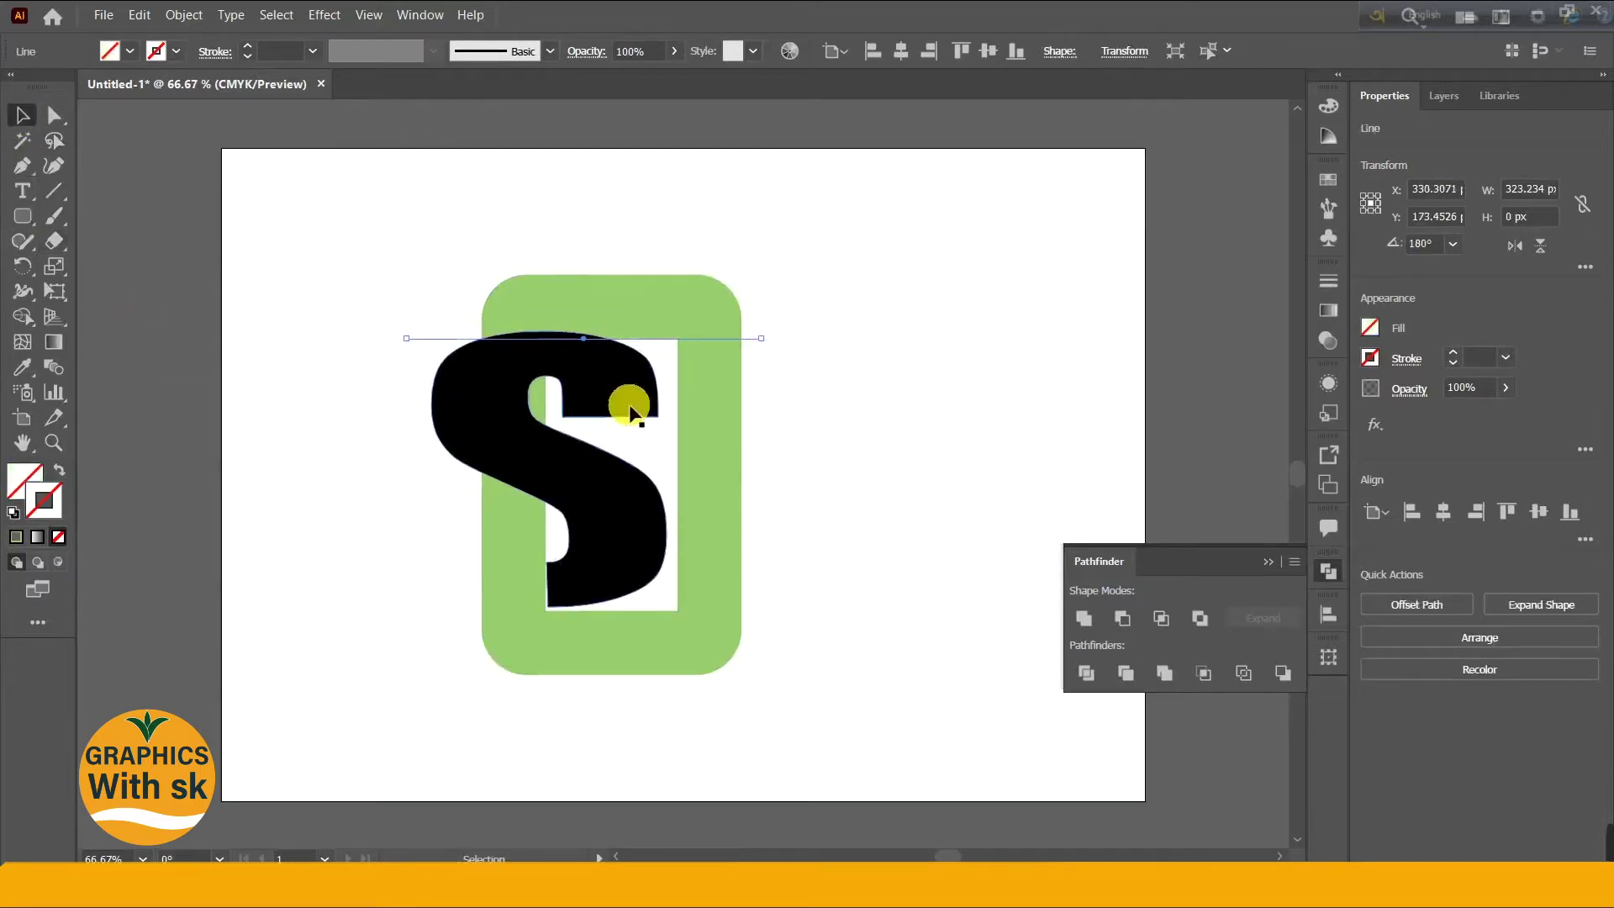
Step: Nudge the black S down 4 px so it sits against the frame's inner bottom edge
{"action": "left_click", "coordinate": [631, 408]}
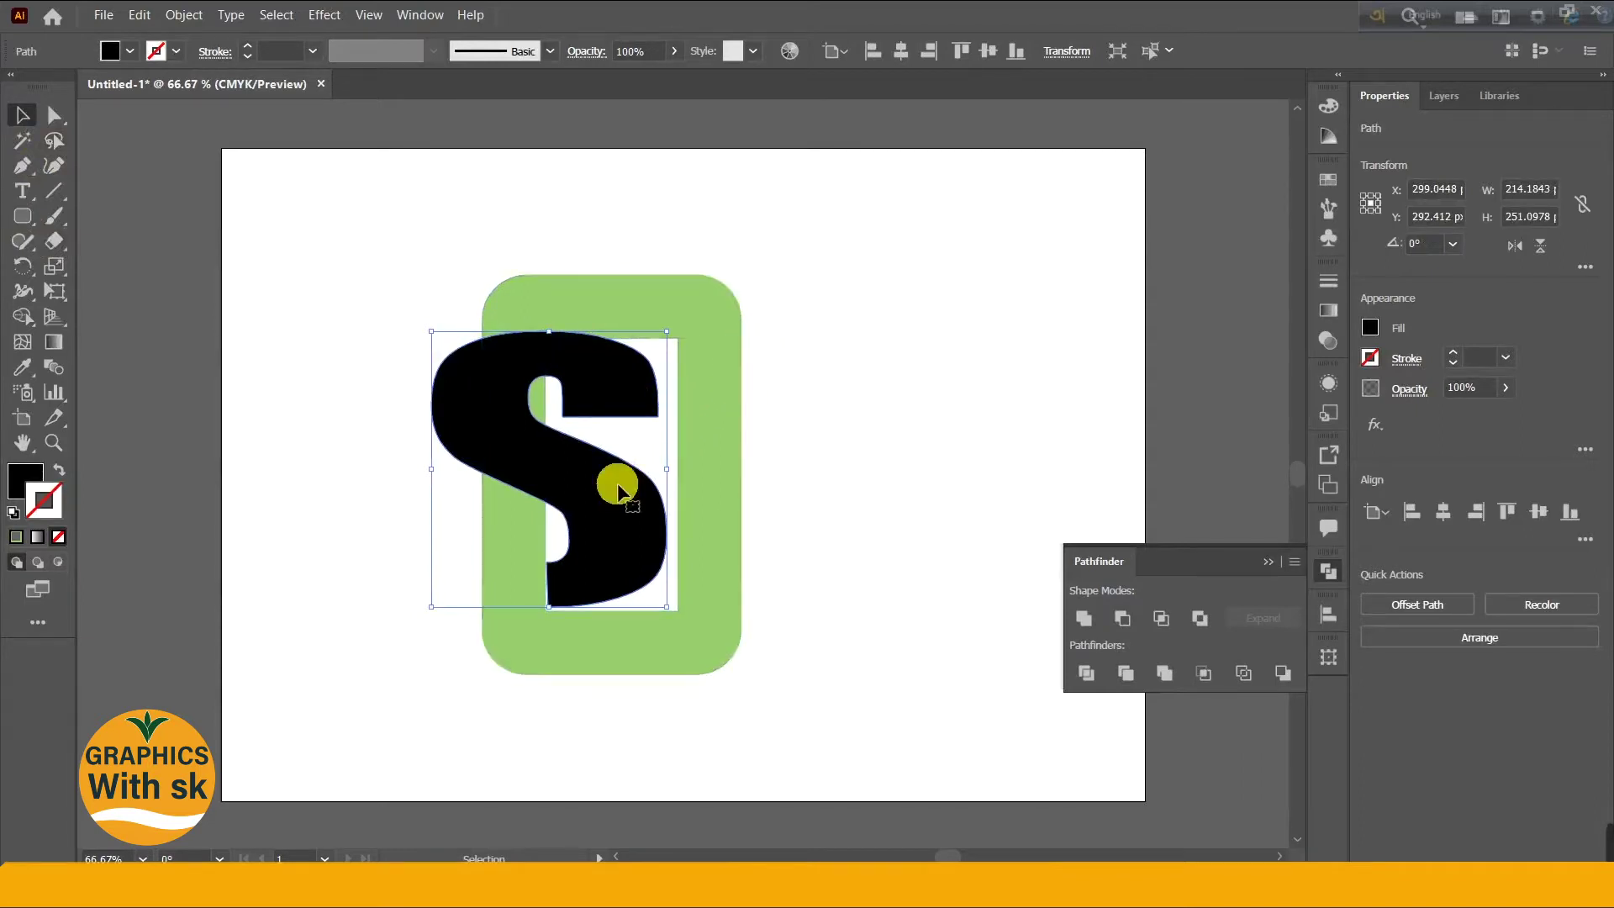
{"action": "key", "text": "Down"}
{"action": "key", "text": "Down"}
{"action": "key", "text": "Down"}
{"action": "key", "text": "Down"}
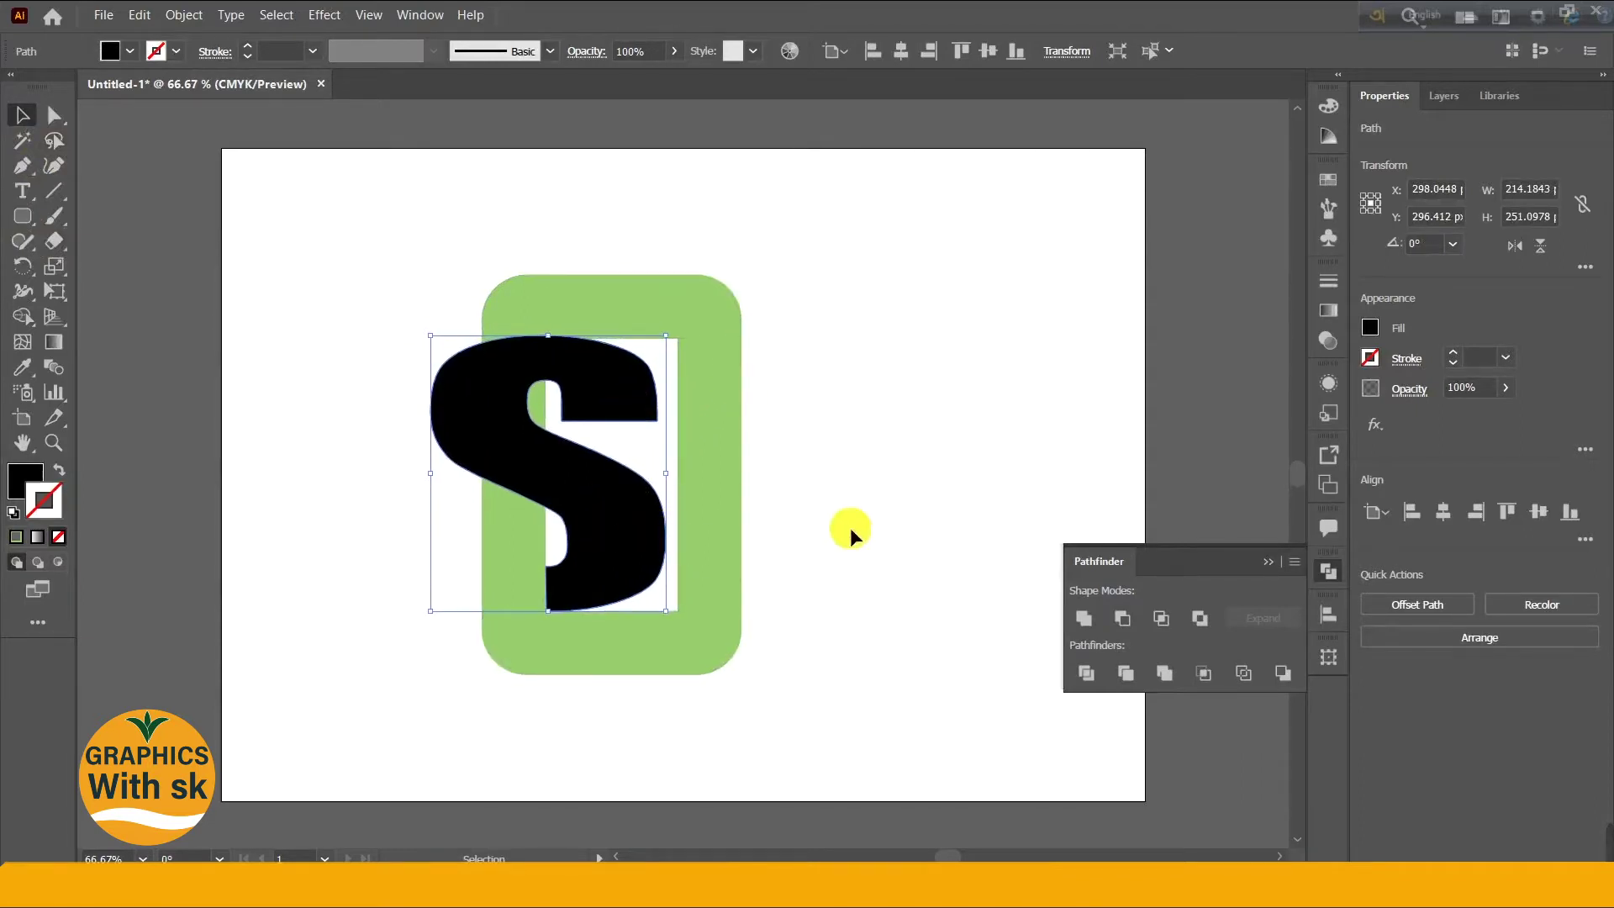
{"action": "left_click", "coordinate": [850, 527]}
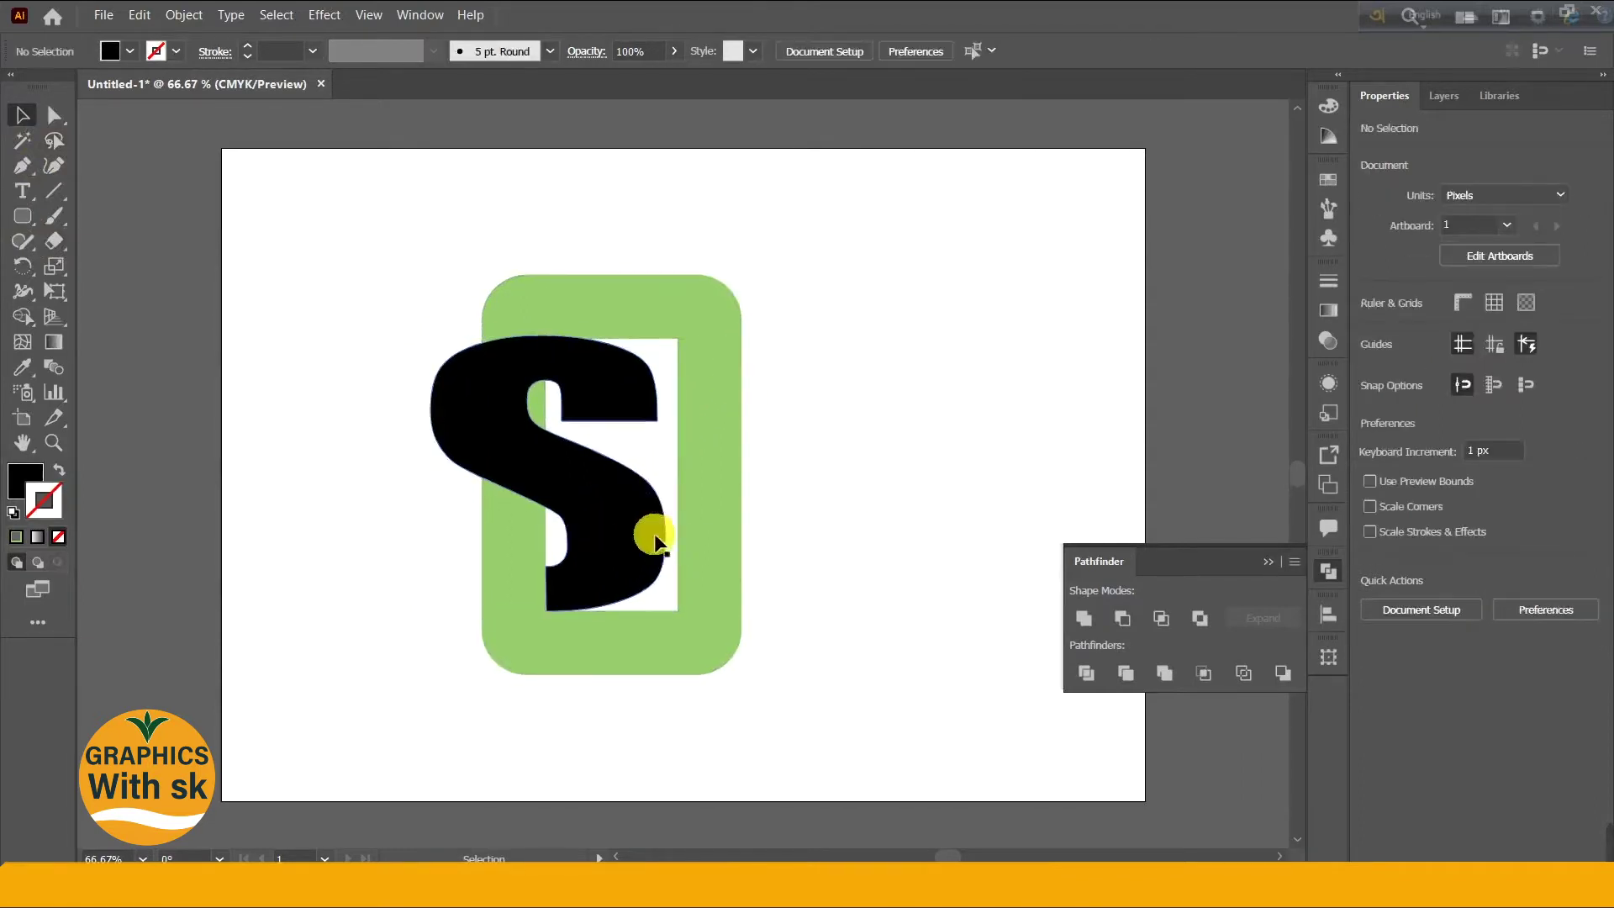
Step: Expand Layer 1 and lock the S path
{"action": "left_click", "coordinate": [618, 391]}
{"action": "left_click", "coordinate": [1439, 97]}
{"action": "left_click", "coordinate": [1417, 129]}
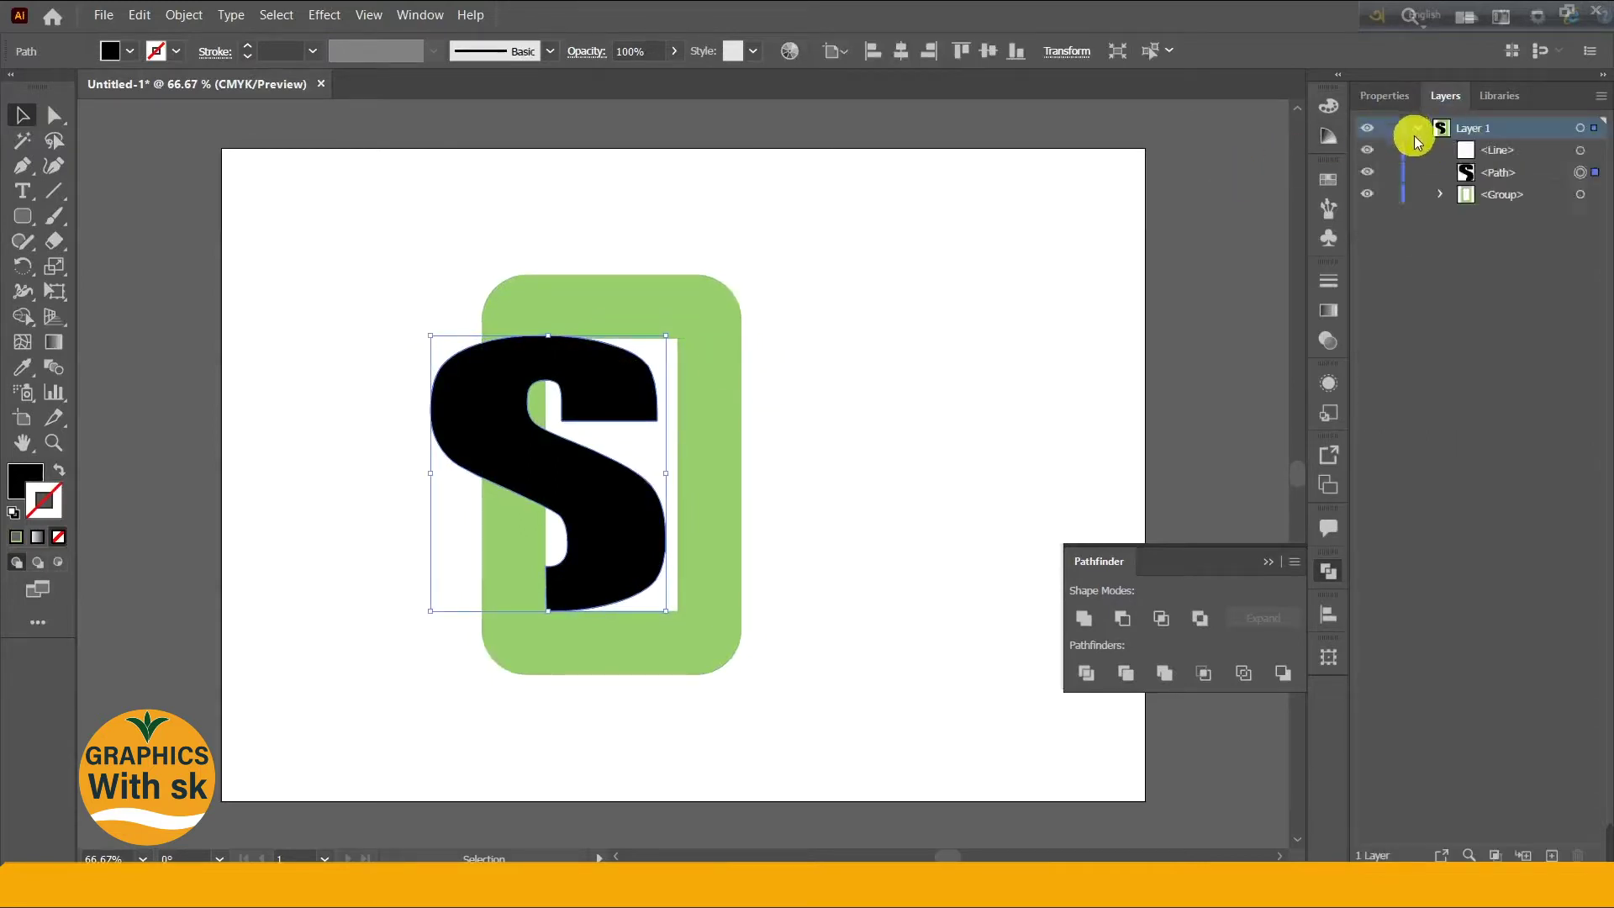
{"action": "left_click", "coordinate": [1389, 172]}
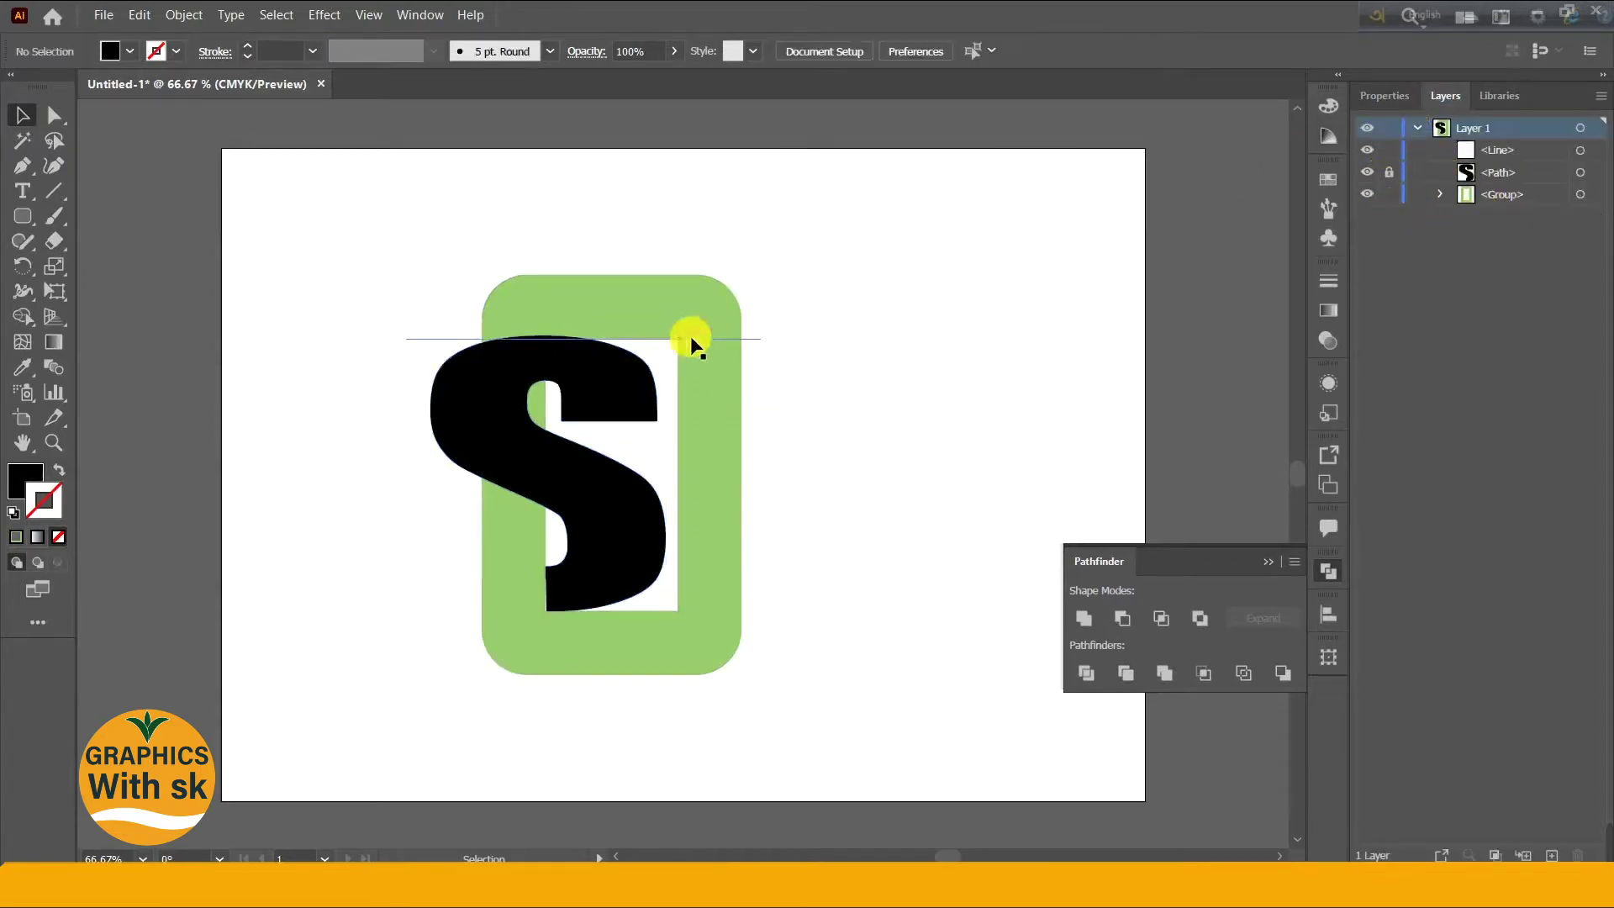
Step: Divide the green frame along the horizontal line with Pathfinder
{"action": "left_click_drag", "start_coordinate": [694, 253], "coordinate": [744, 363]}
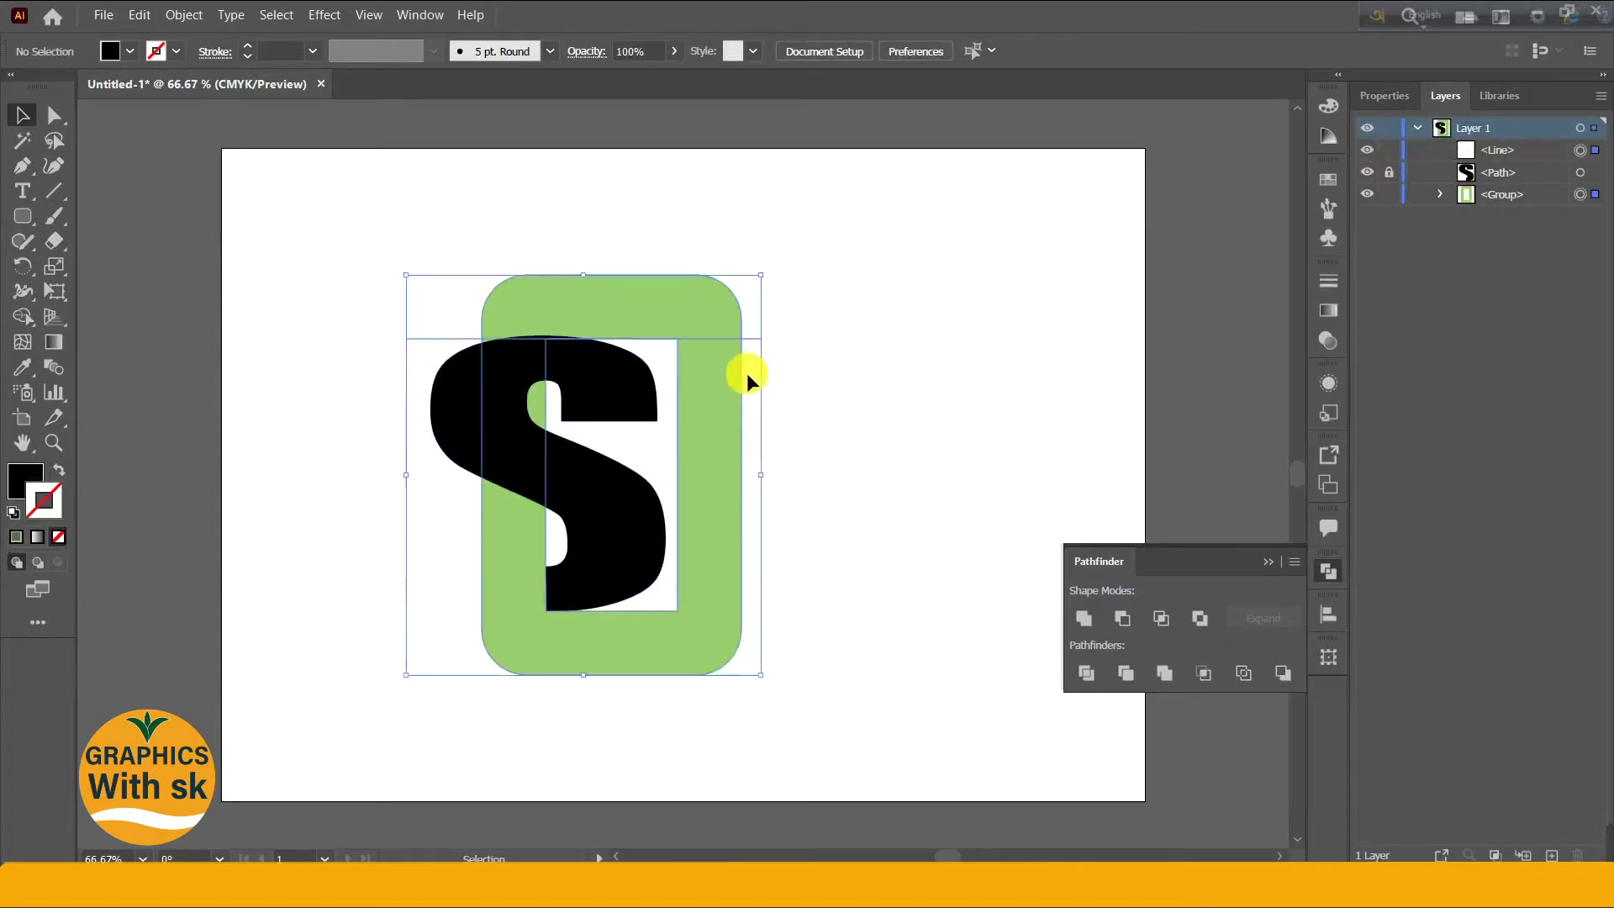
{"action": "left_click", "coordinate": [179, 15]}
{"action": "left_click", "coordinate": [868, 410]}
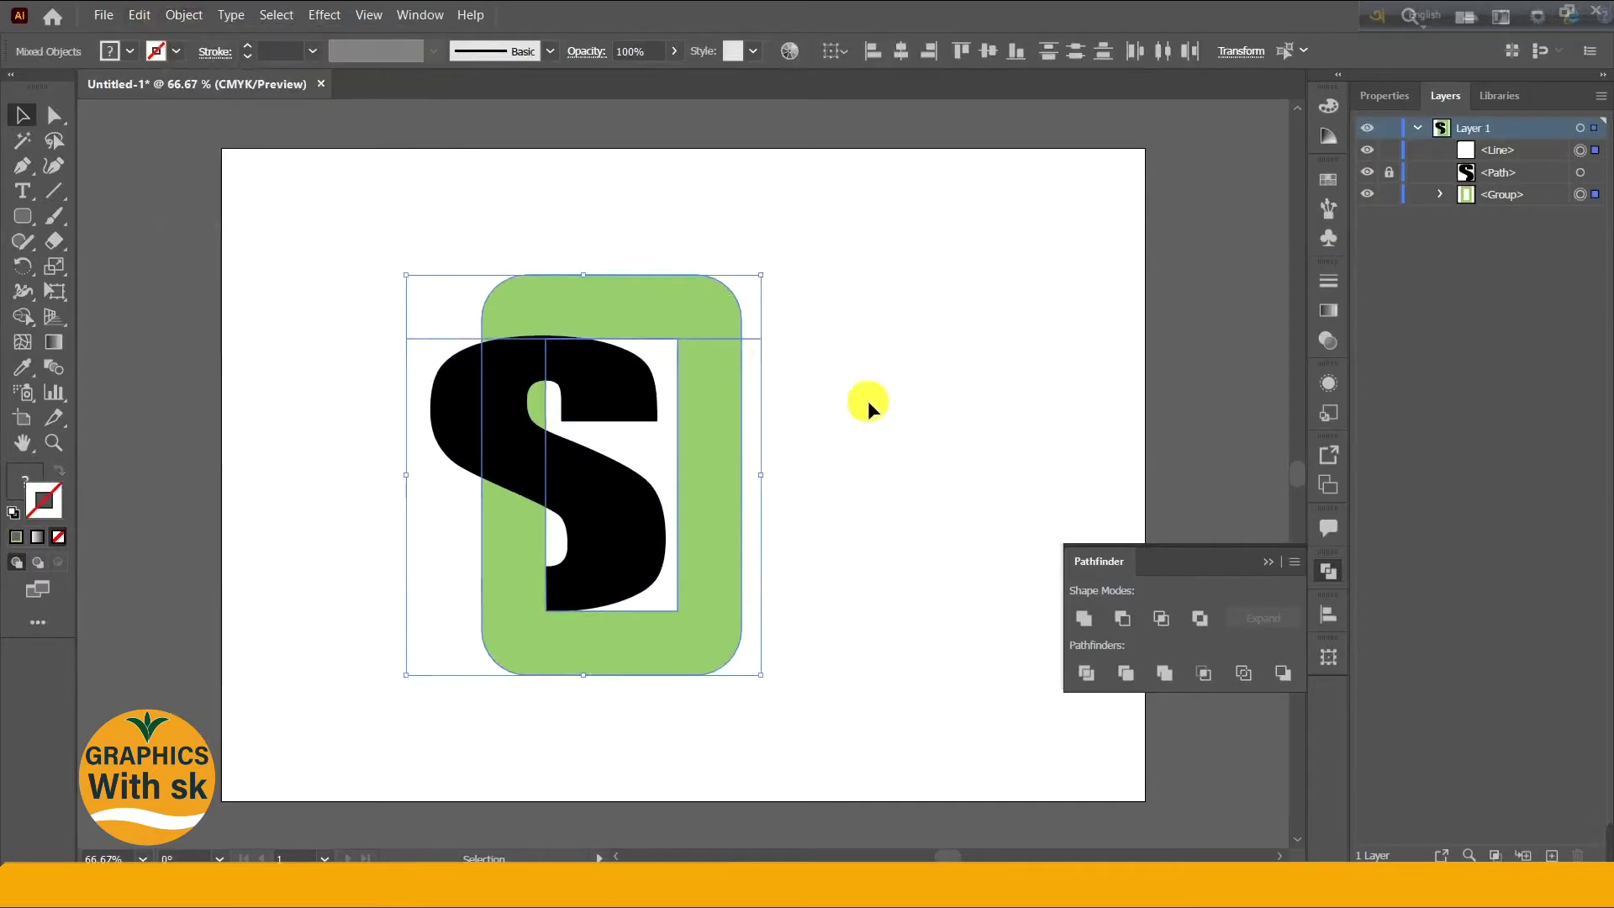
{"action": "left_click", "coordinate": [1092, 672]}
{"action": "left_click", "coordinate": [980, 376]}
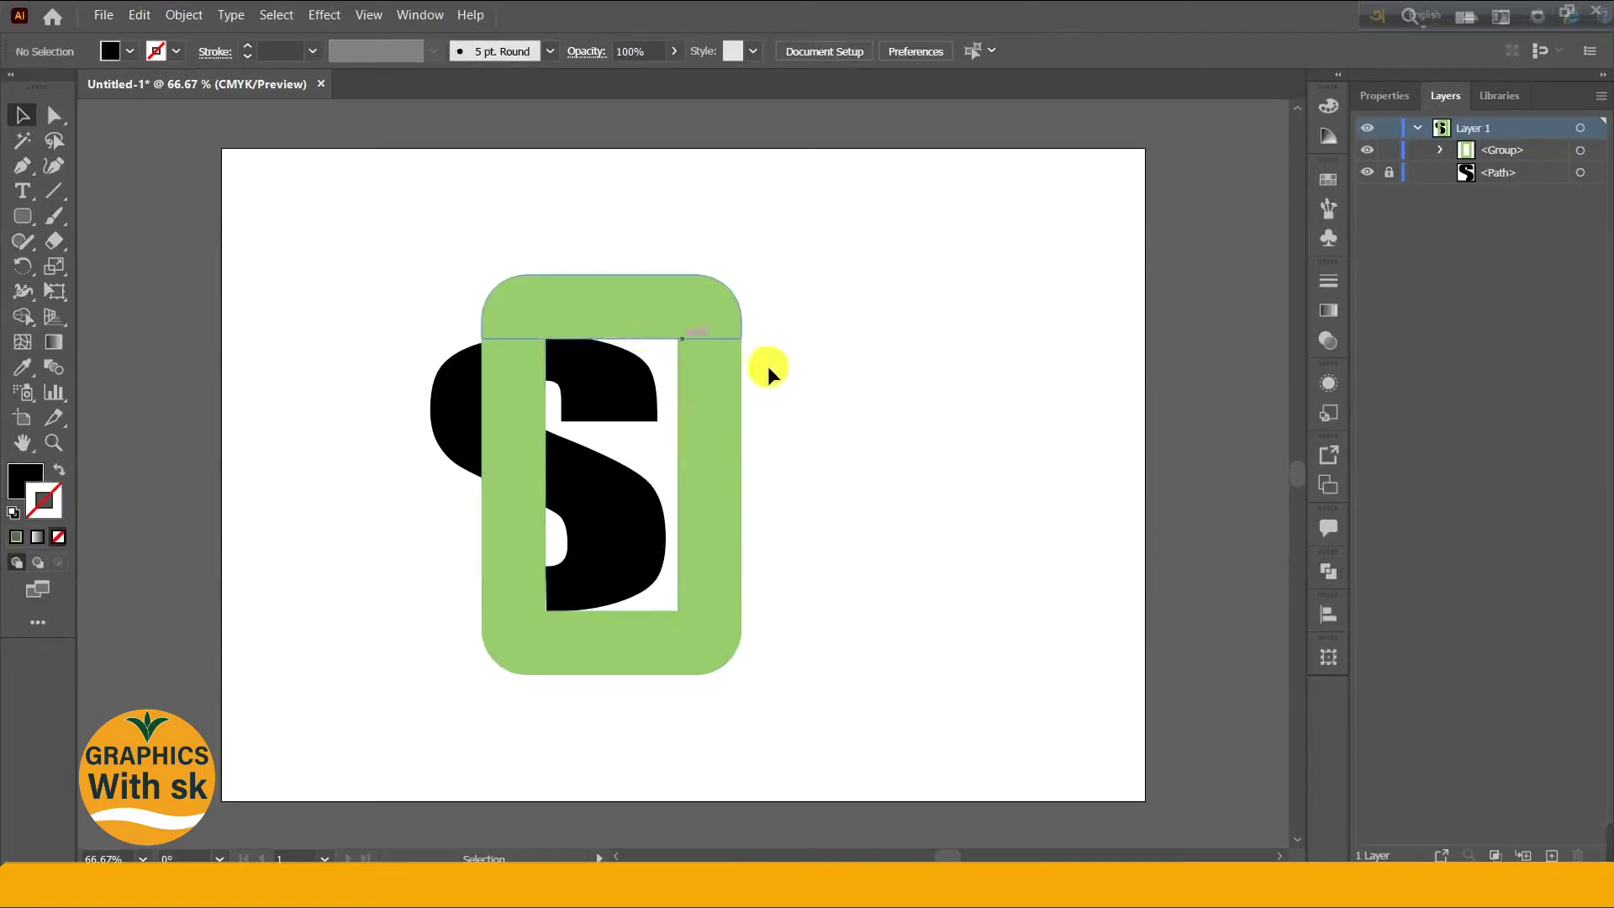
Step: Ungroup the divided frame and delete its top section, leaving a U shape
{"action": "right_click", "coordinate": [643, 322]}
{"action": "left_click", "coordinate": [839, 406]}
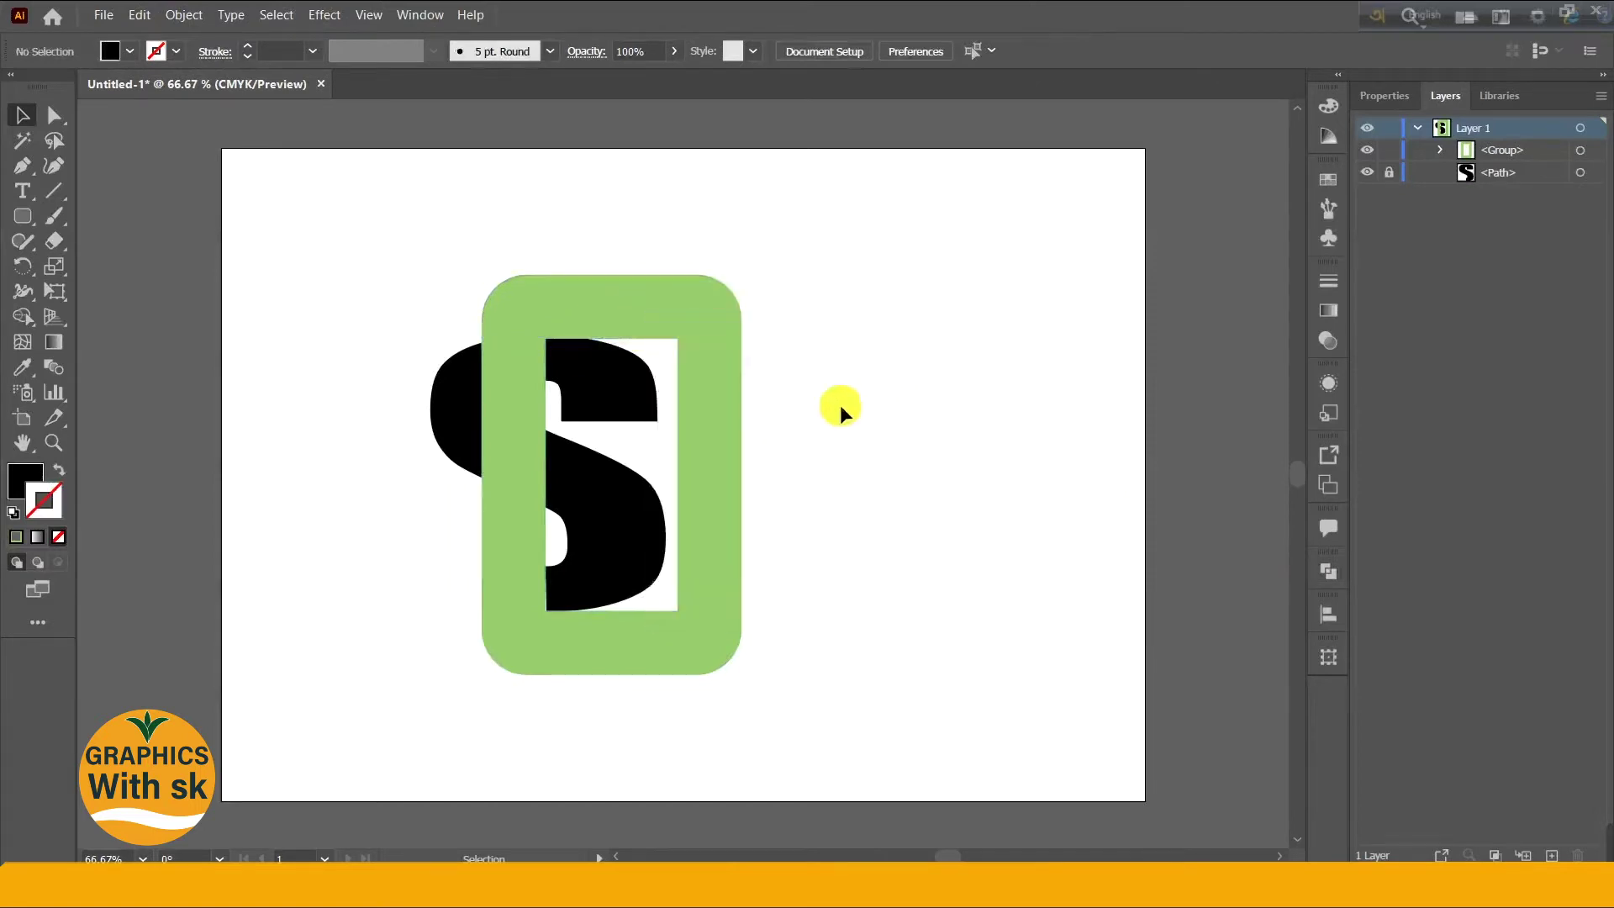
{"action": "right_click", "coordinate": [713, 331]}
{"action": "left_click", "coordinate": [780, 484]}
{"action": "left_click", "coordinate": [708, 309]}
{"action": "key", "text": "Delete"}
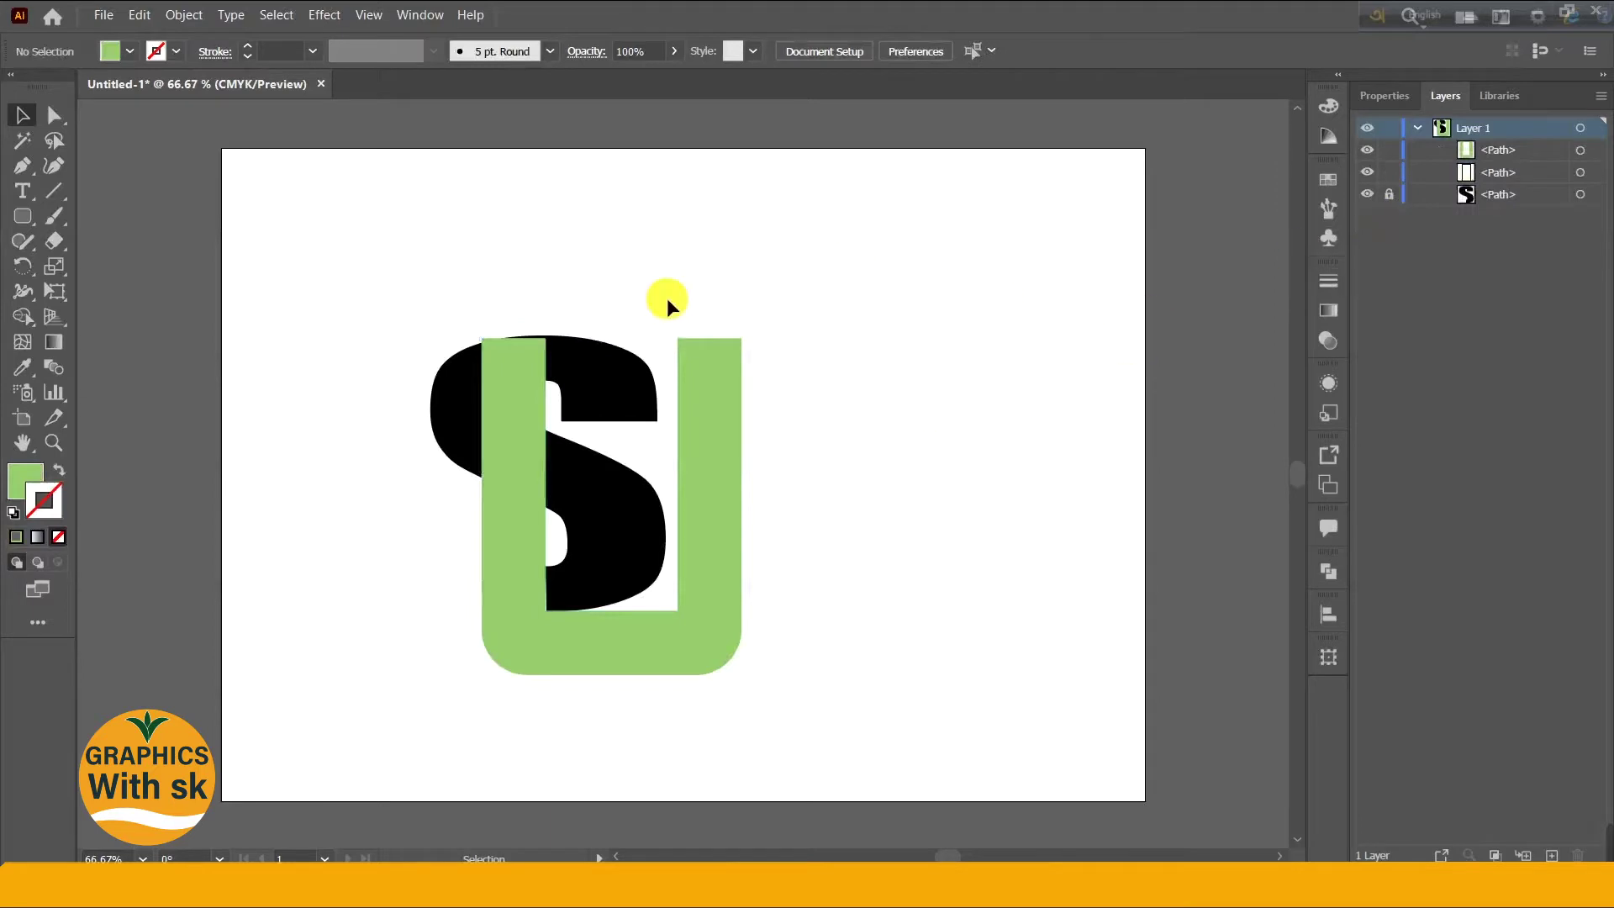
Step: Unlock the S path and move it above the frame paths in Layer 1
{"action": "left_click", "coordinate": [627, 375]}
{"action": "left_click_drag", "start_coordinate": [1523, 197], "coordinate": [1513, 139]}
{"action": "left_click", "coordinate": [1022, 386]}
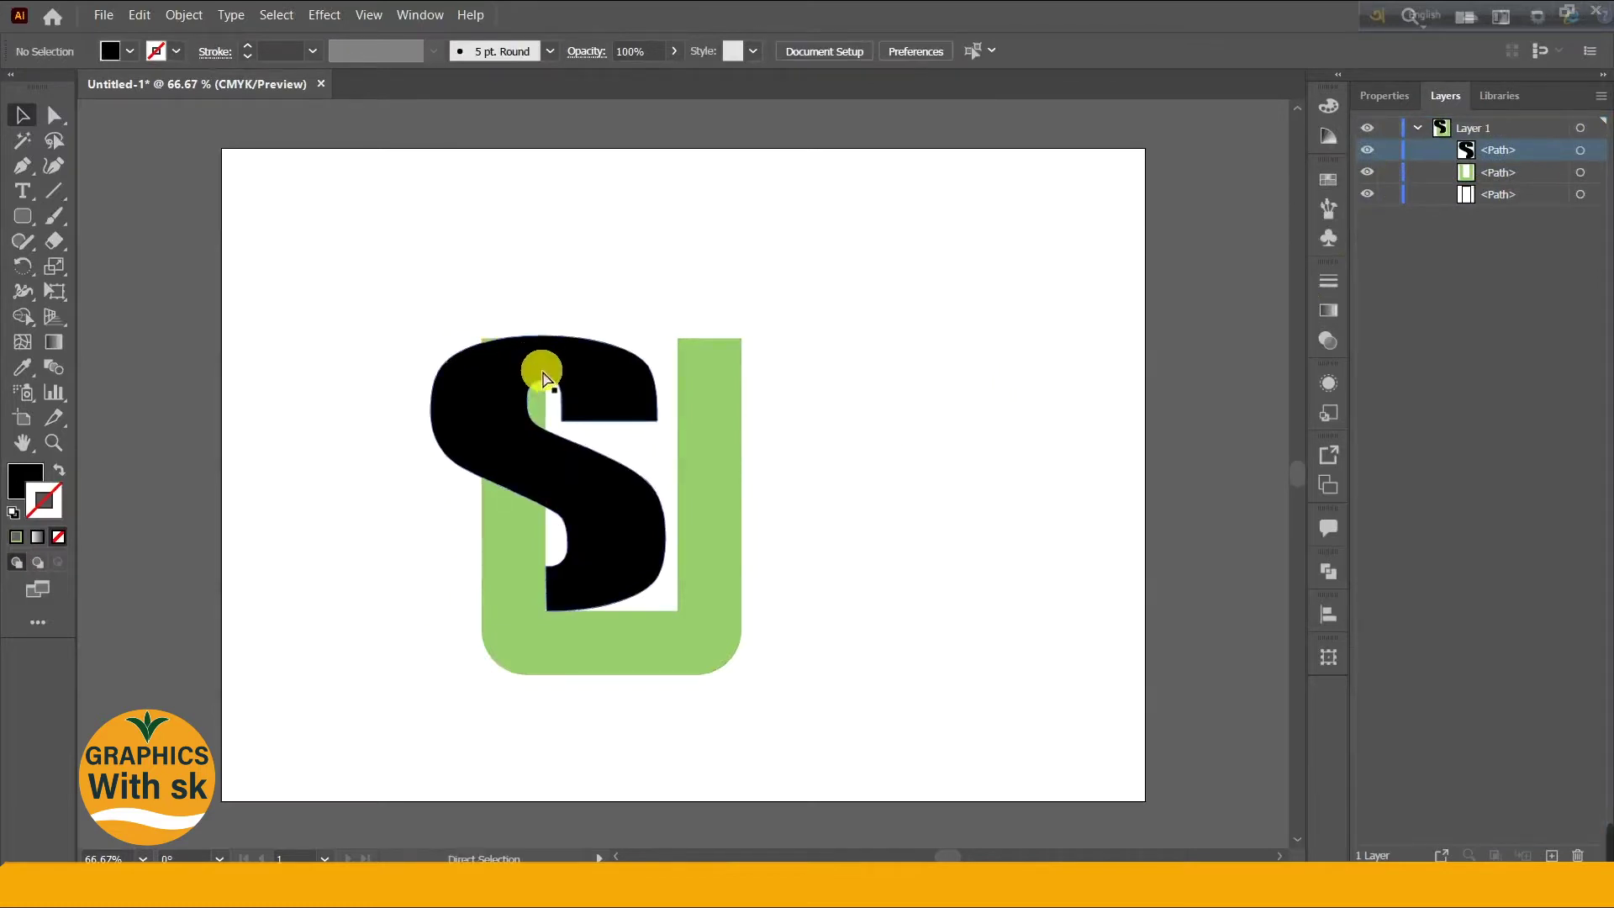
Step: Divide the overlapping S and green frame together with Pathfinder
{"action": "key", "text": "ctrl+plus"}
{"action": "key", "text": "ctrl+plus"}
{"action": "scroll", "coordinate": [543, 371], "scroll_direction": "left", "scroll_amount": 3}
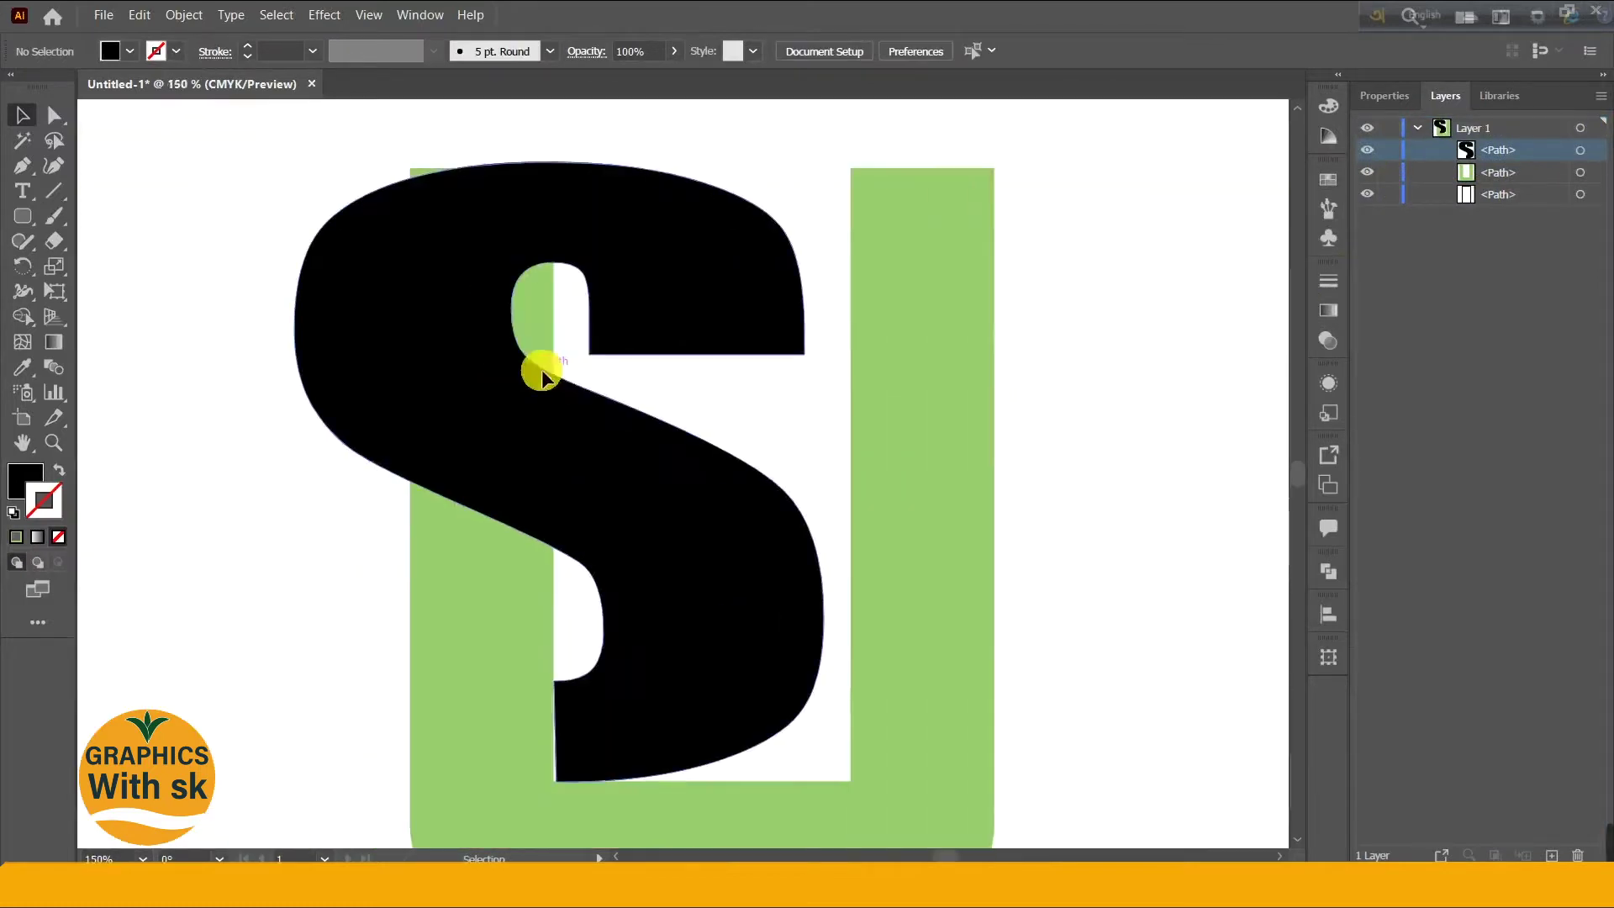
{"action": "left_click", "coordinate": [1068, 245]}
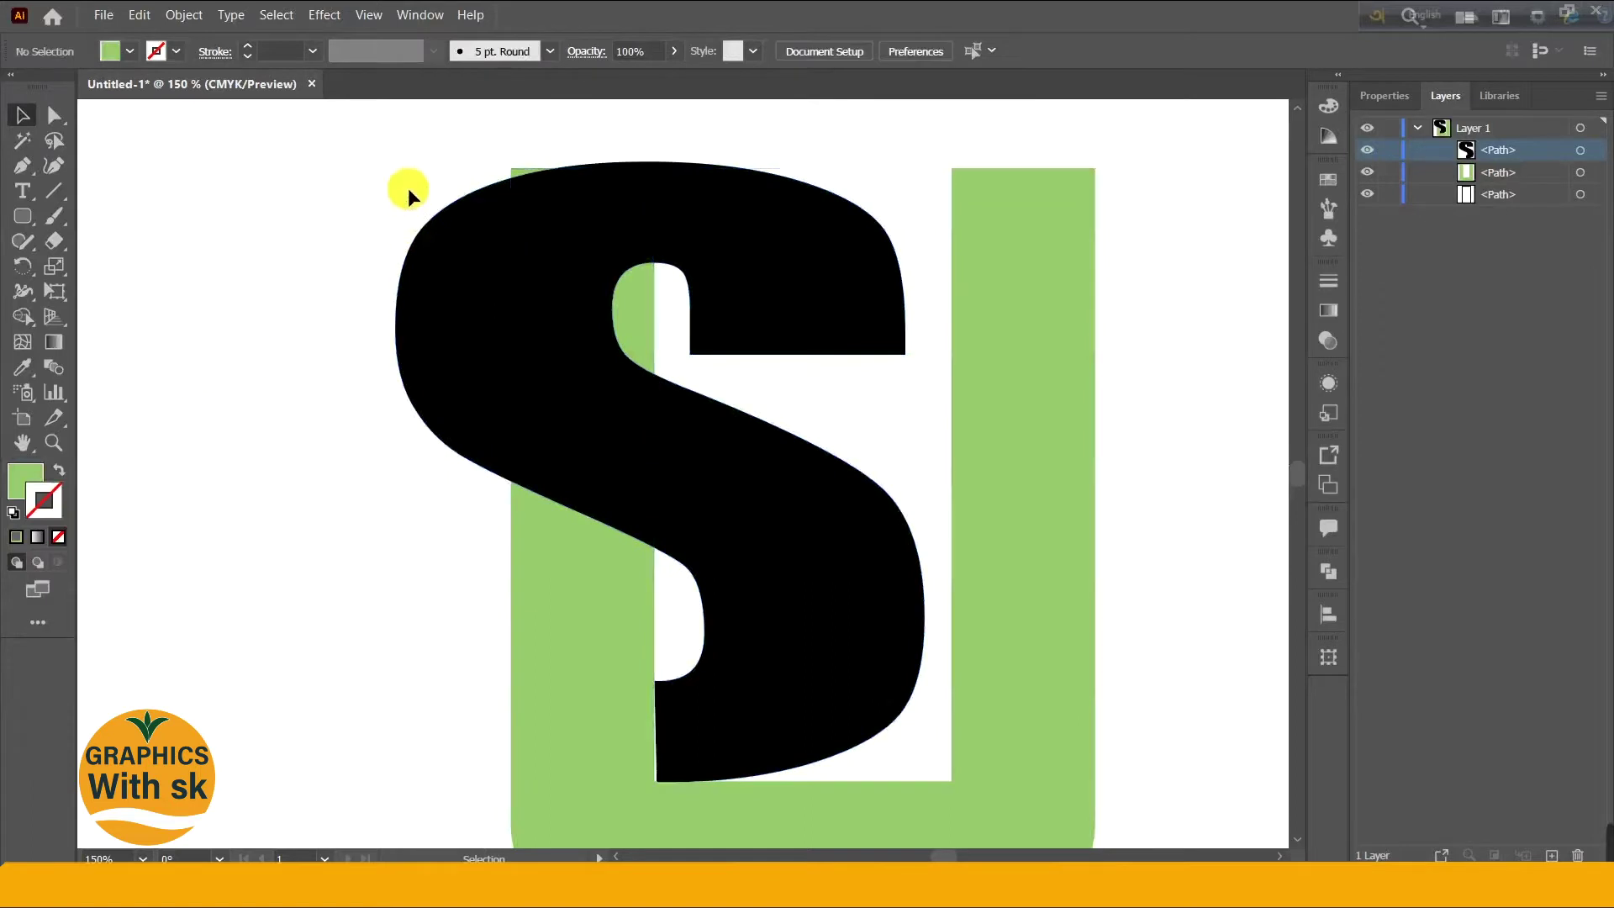
{"action": "left_click_drag", "start_coordinate": [407, 195], "coordinate": [675, 378]}
{"action": "left_click", "coordinate": [187, 15]}
{"action": "left_click", "coordinate": [220, 233]}
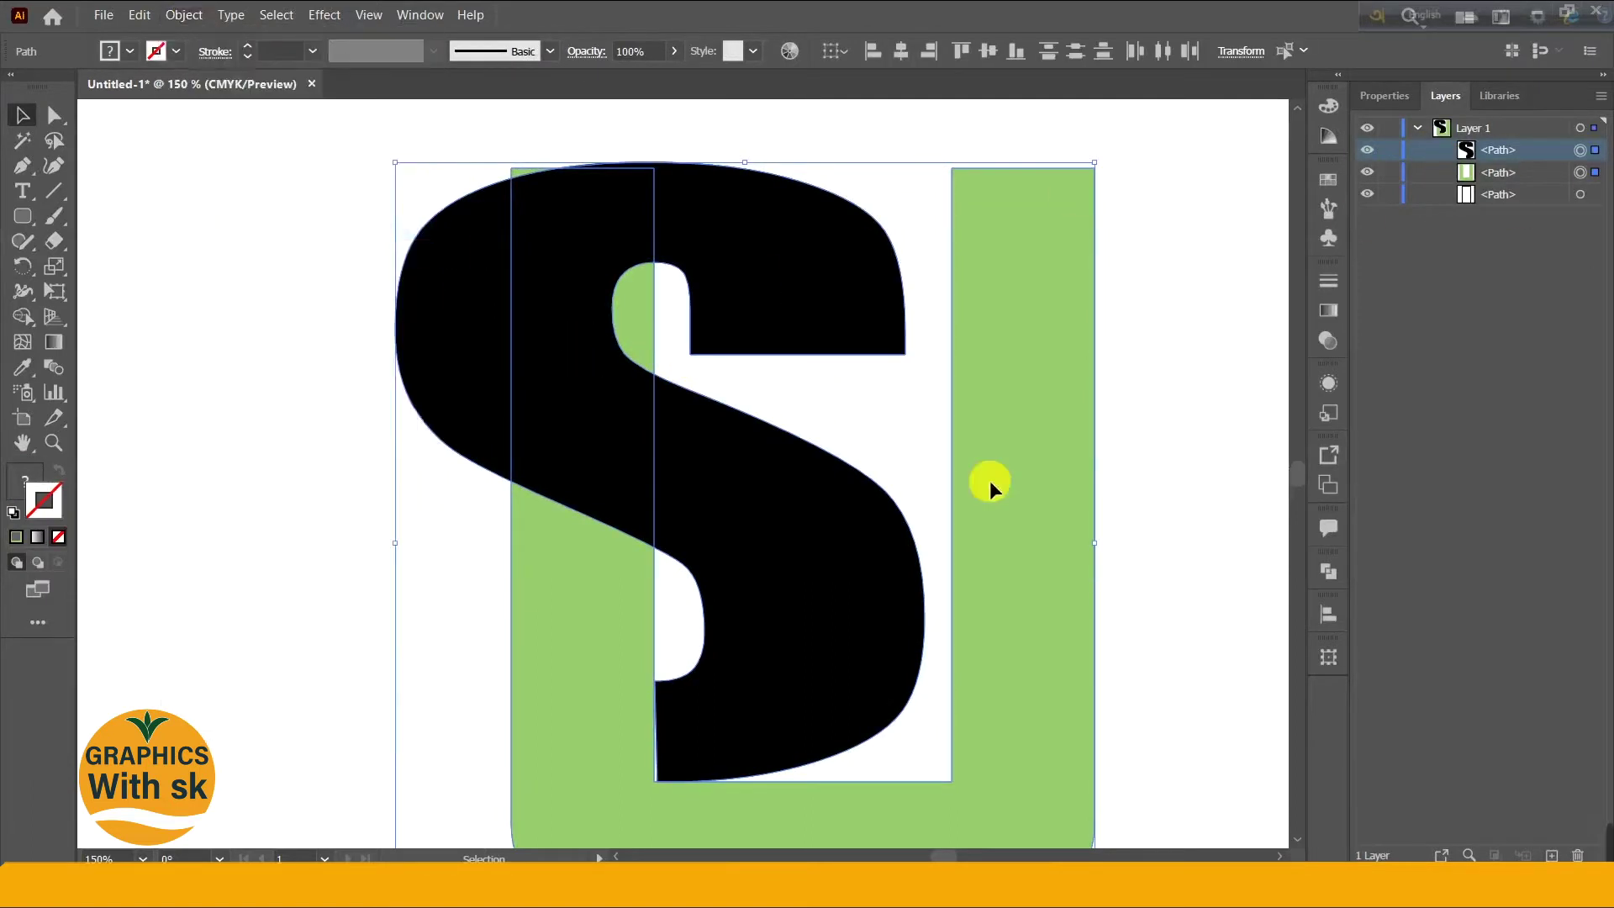
{"action": "left_click", "coordinate": [1326, 574]}
{"action": "left_click", "coordinate": [1074, 668]}
{"action": "left_click", "coordinate": [1265, 562]}
Step: Ungroup the divided artwork and delete the small green corner sticking out above the S's upper-left curve
{"action": "left_click", "coordinate": [511, 149]}
{"action": "left_click", "coordinate": [519, 172]}
{"action": "right_click", "coordinate": [516, 170]}
{"action": "left_click", "coordinate": [583, 326]}
{"action": "left_click", "coordinate": [458, 177]}
{"action": "left_click", "coordinate": [517, 173]}
{"action": "key", "text": "Delete"}
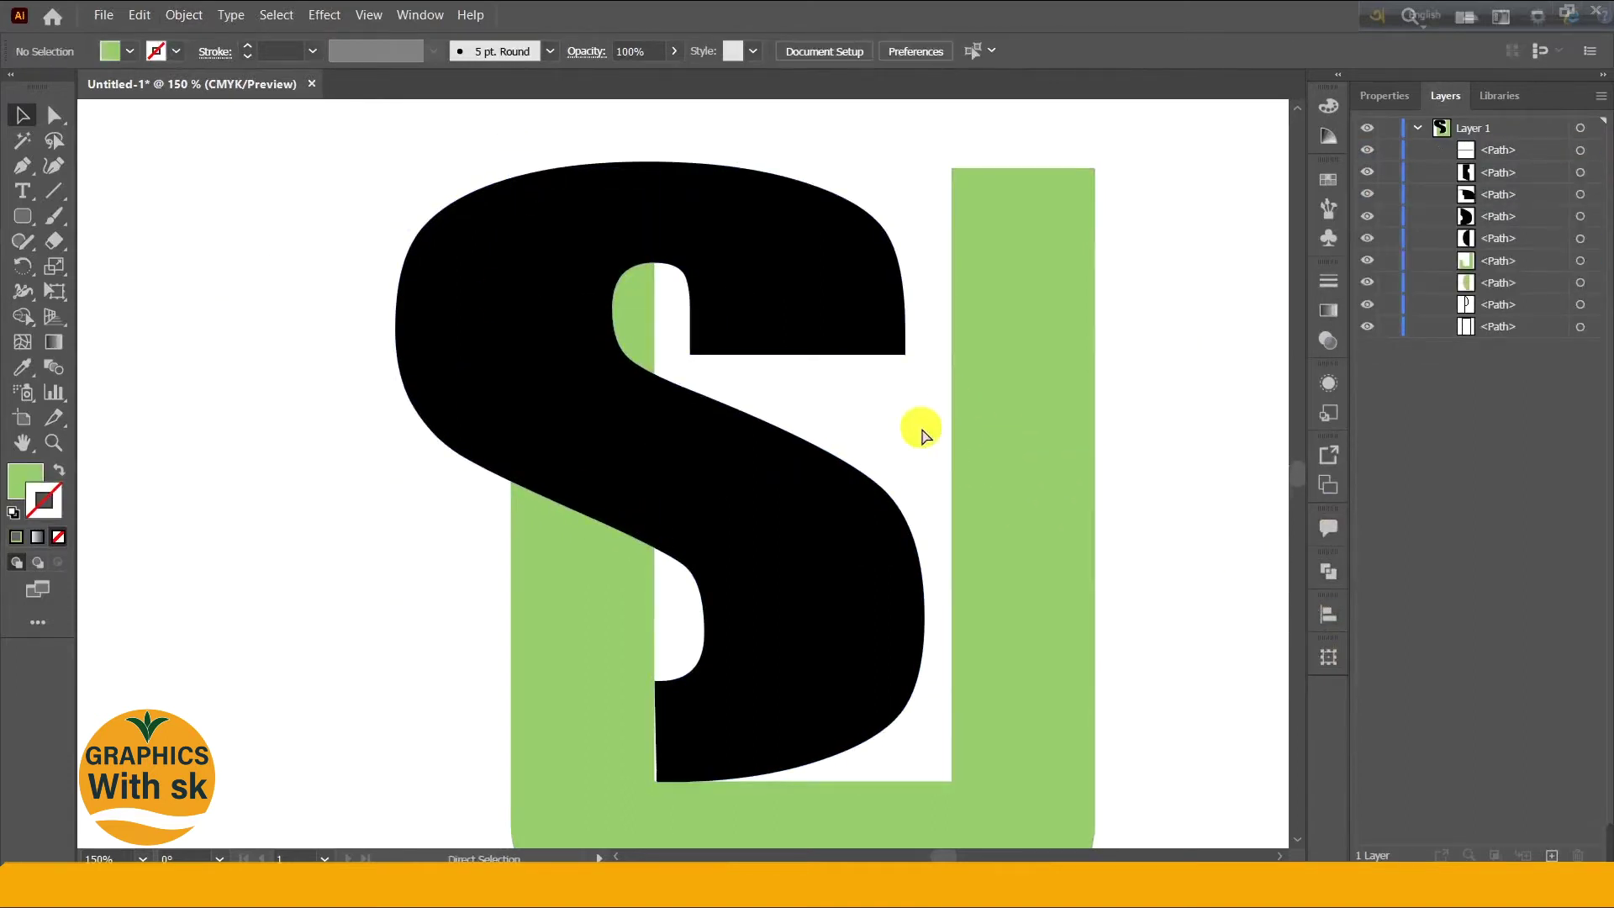
{"action": "key", "text": "ctrl+0"}
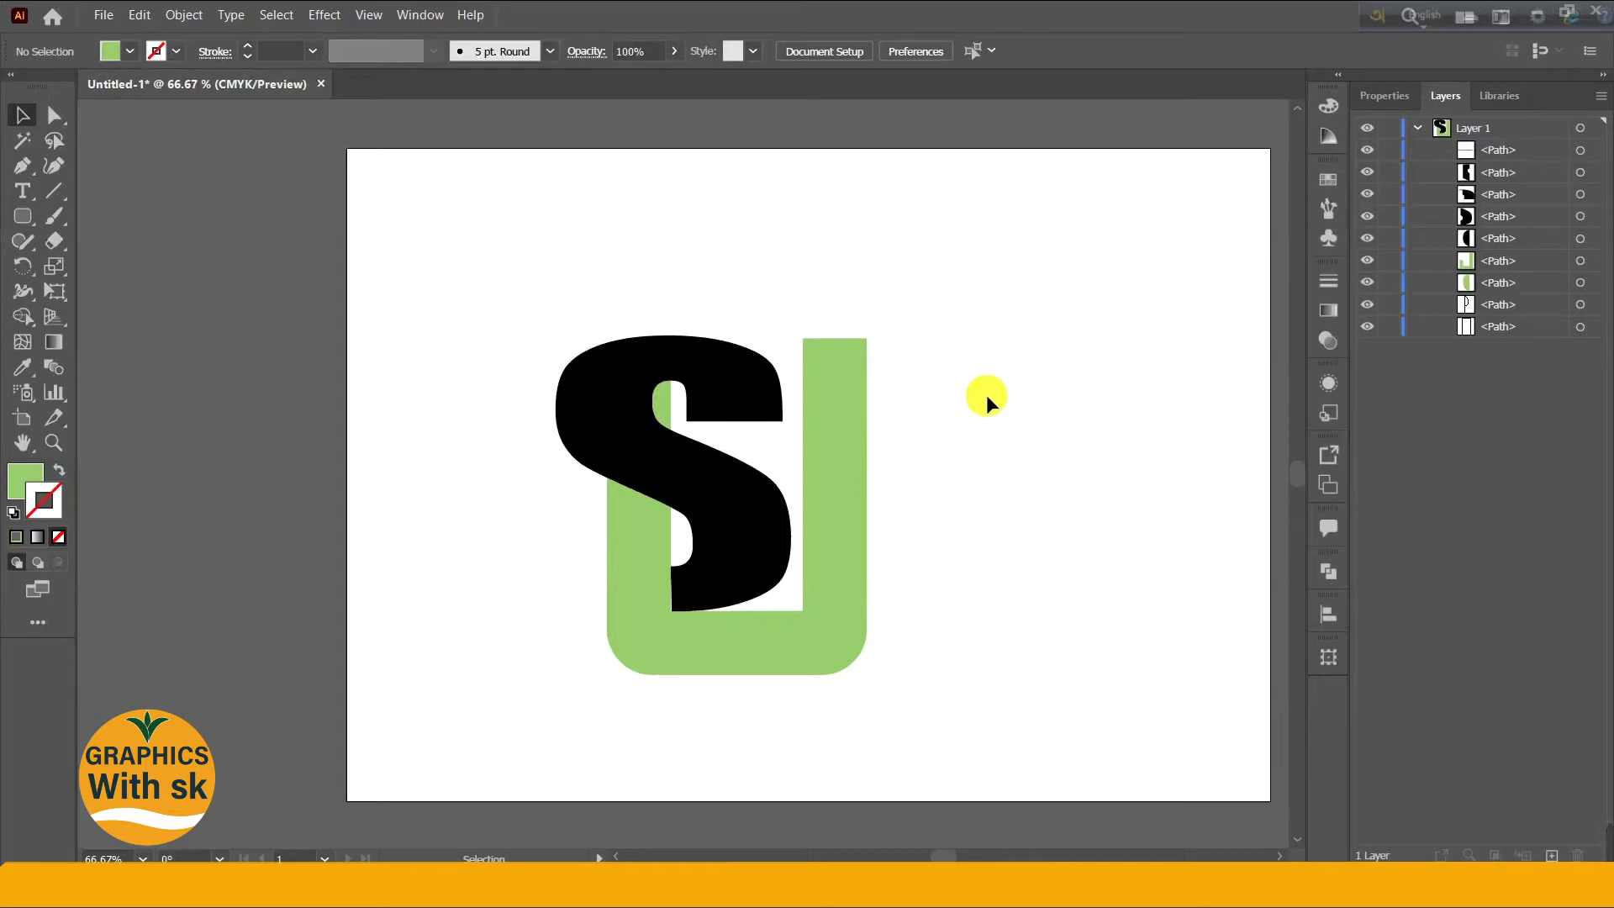
{"action": "left_click", "coordinate": [854, 425]}
{"action": "left_click", "coordinate": [887, 404]}
{"action": "left_click", "coordinate": [854, 392]}
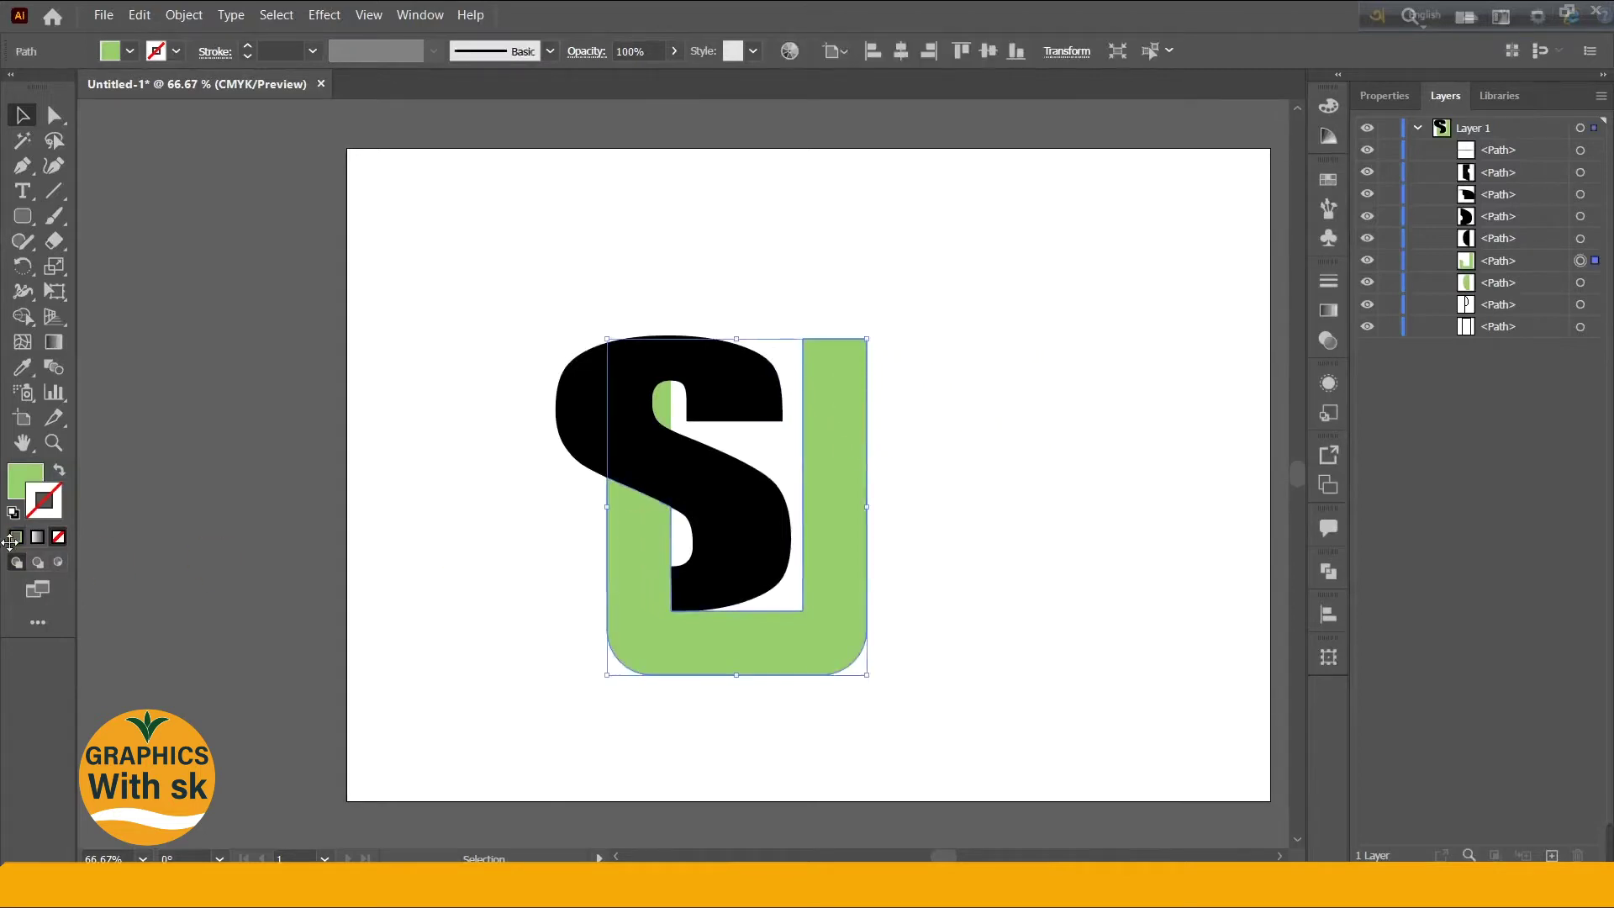
{"action": "left_click", "coordinate": [453, 354]}
Step: Unite the four black pieces of the S into one shape
{"action": "left_click", "coordinate": [626, 391]}
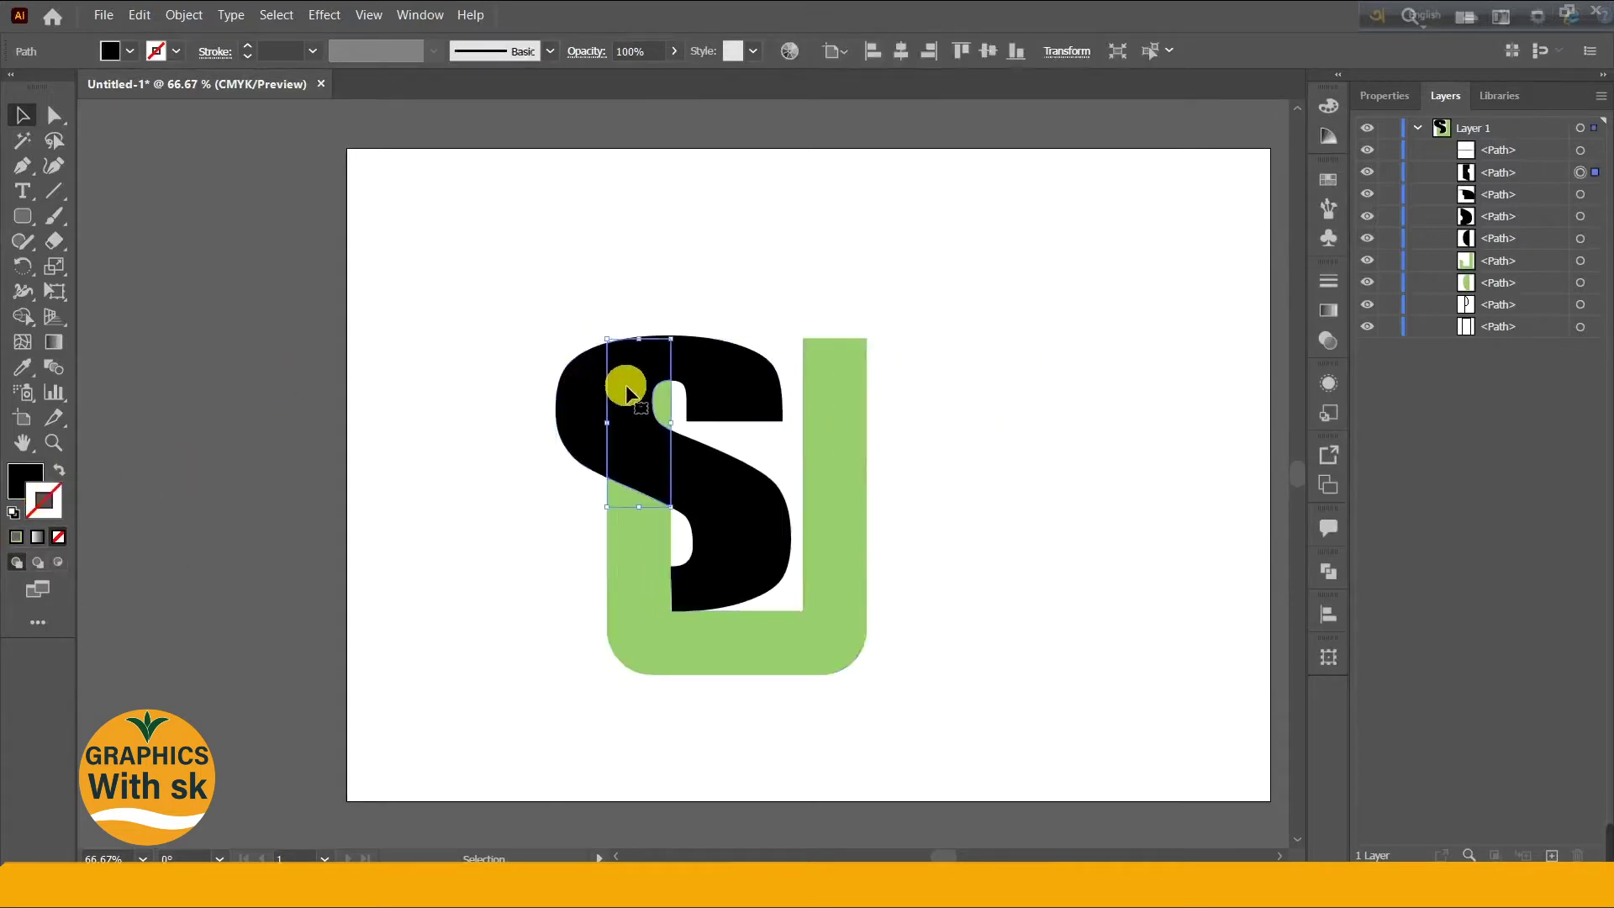
{"action": "left_click", "coordinate": [588, 406], "text": "shift"}
{"action": "left_click", "coordinate": [739, 396], "text": "shift"}
{"action": "left_click", "coordinate": [756, 504], "text": "shift"}
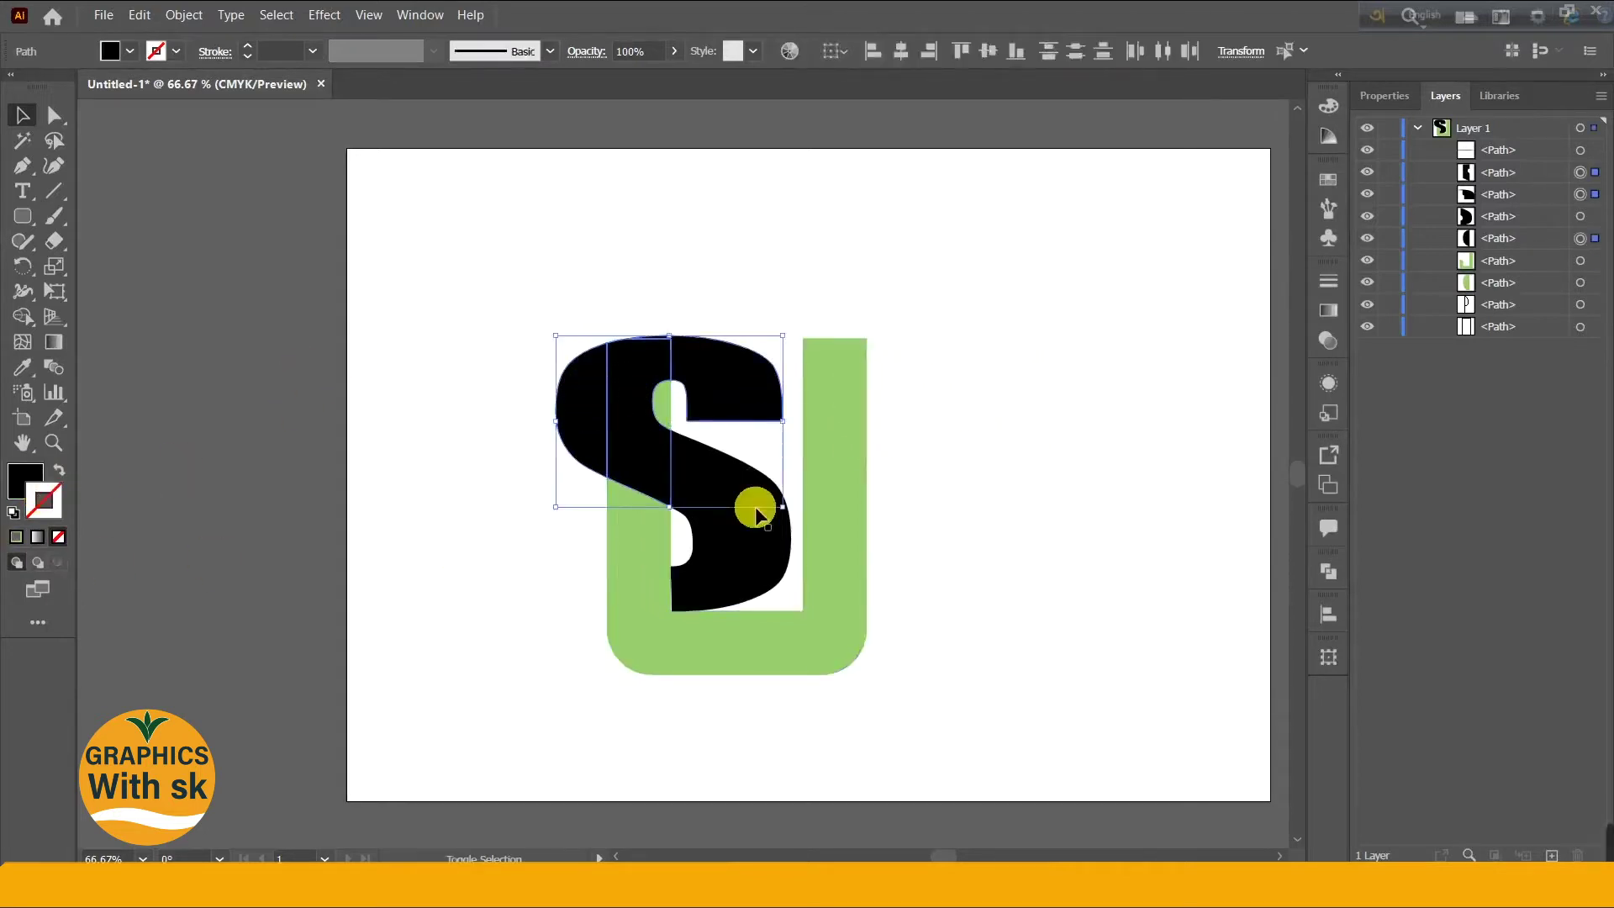
{"action": "left_click", "coordinate": [1328, 569]}
{"action": "left_click", "coordinate": [1267, 562]}
Step: Try moving the green frame to the right, away from the S
{"action": "left_click", "coordinate": [992, 526]}
{"action": "left_click_drag", "start_coordinate": [841, 496], "coordinate": [999, 487]}
{"action": "key", "text": "ctrl+z"}
Step: Fill the green U-shaped frame with dark gray 282A2D
{"action": "left_click", "coordinate": [901, 471]}
{"action": "left_click", "coordinate": [846, 461]}
{"action": "double_click", "coordinate": [28, 483]}
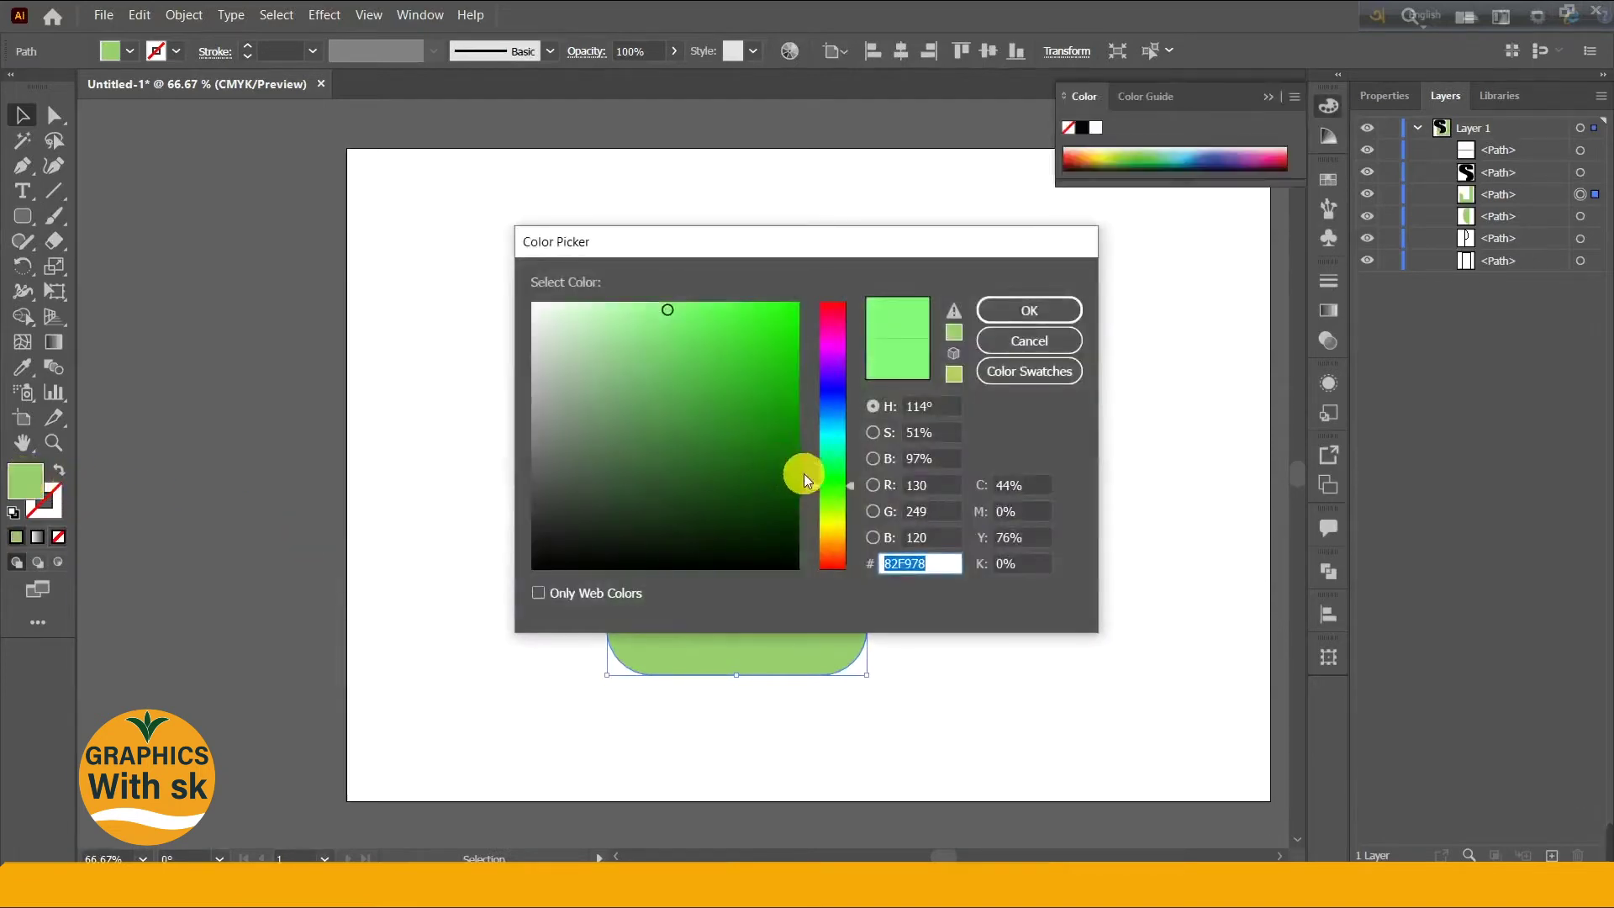
{"action": "left_click", "coordinate": [833, 538]}
{"action": "left_click", "coordinate": [833, 393]}
{"action": "left_click", "coordinate": [547, 526]}
{"action": "left_click", "coordinate": [554, 504]}
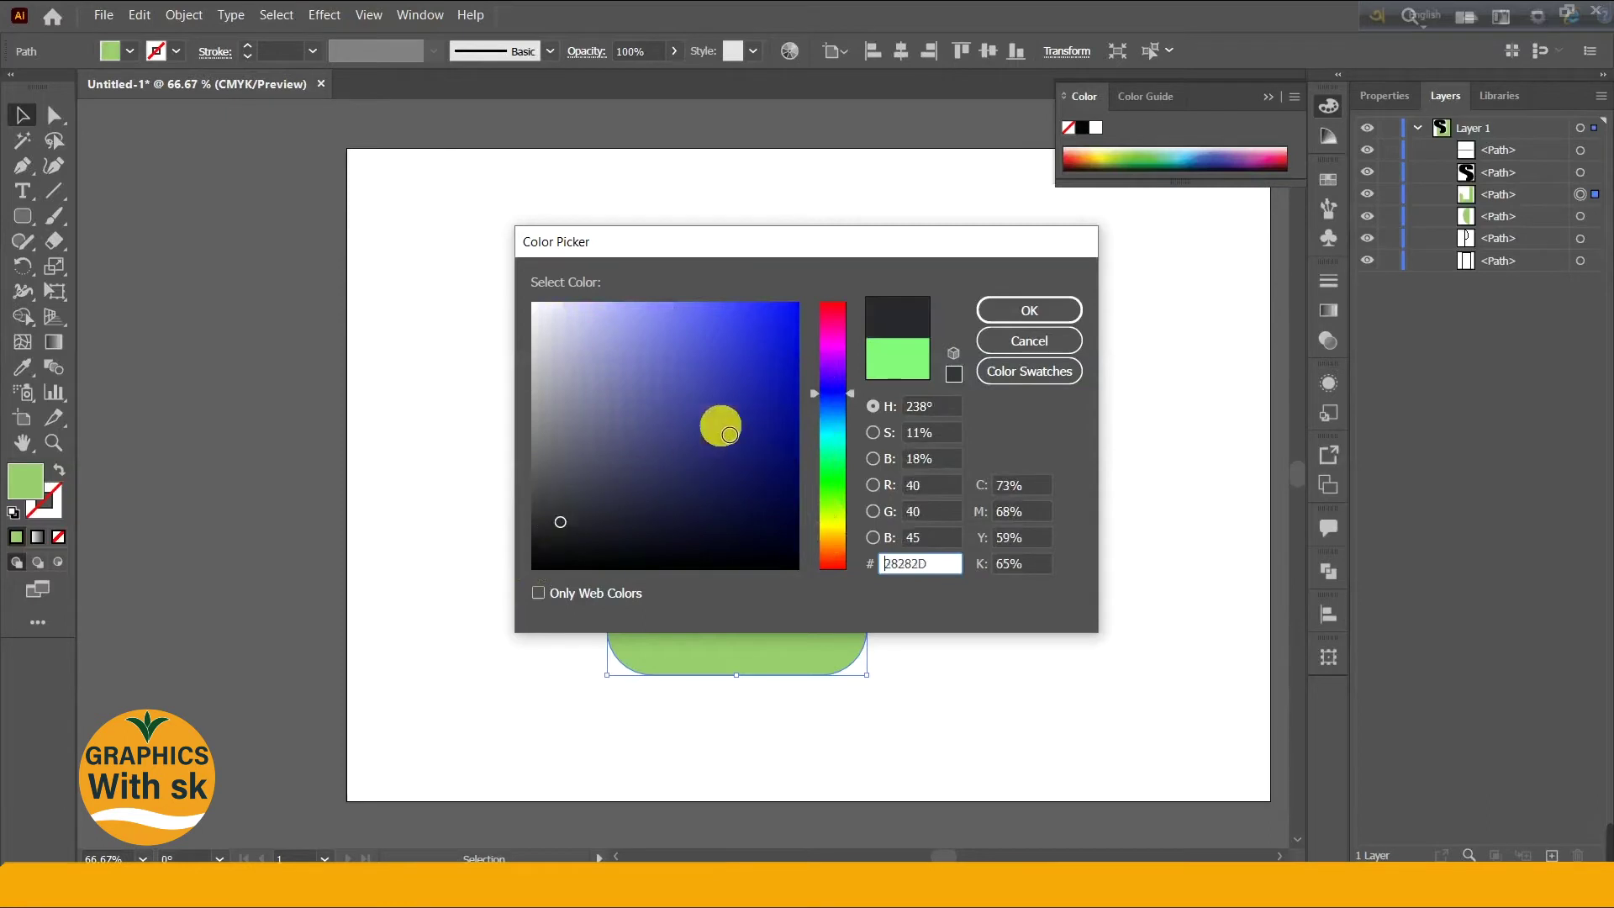
{"action": "left_click", "coordinate": [996, 311]}
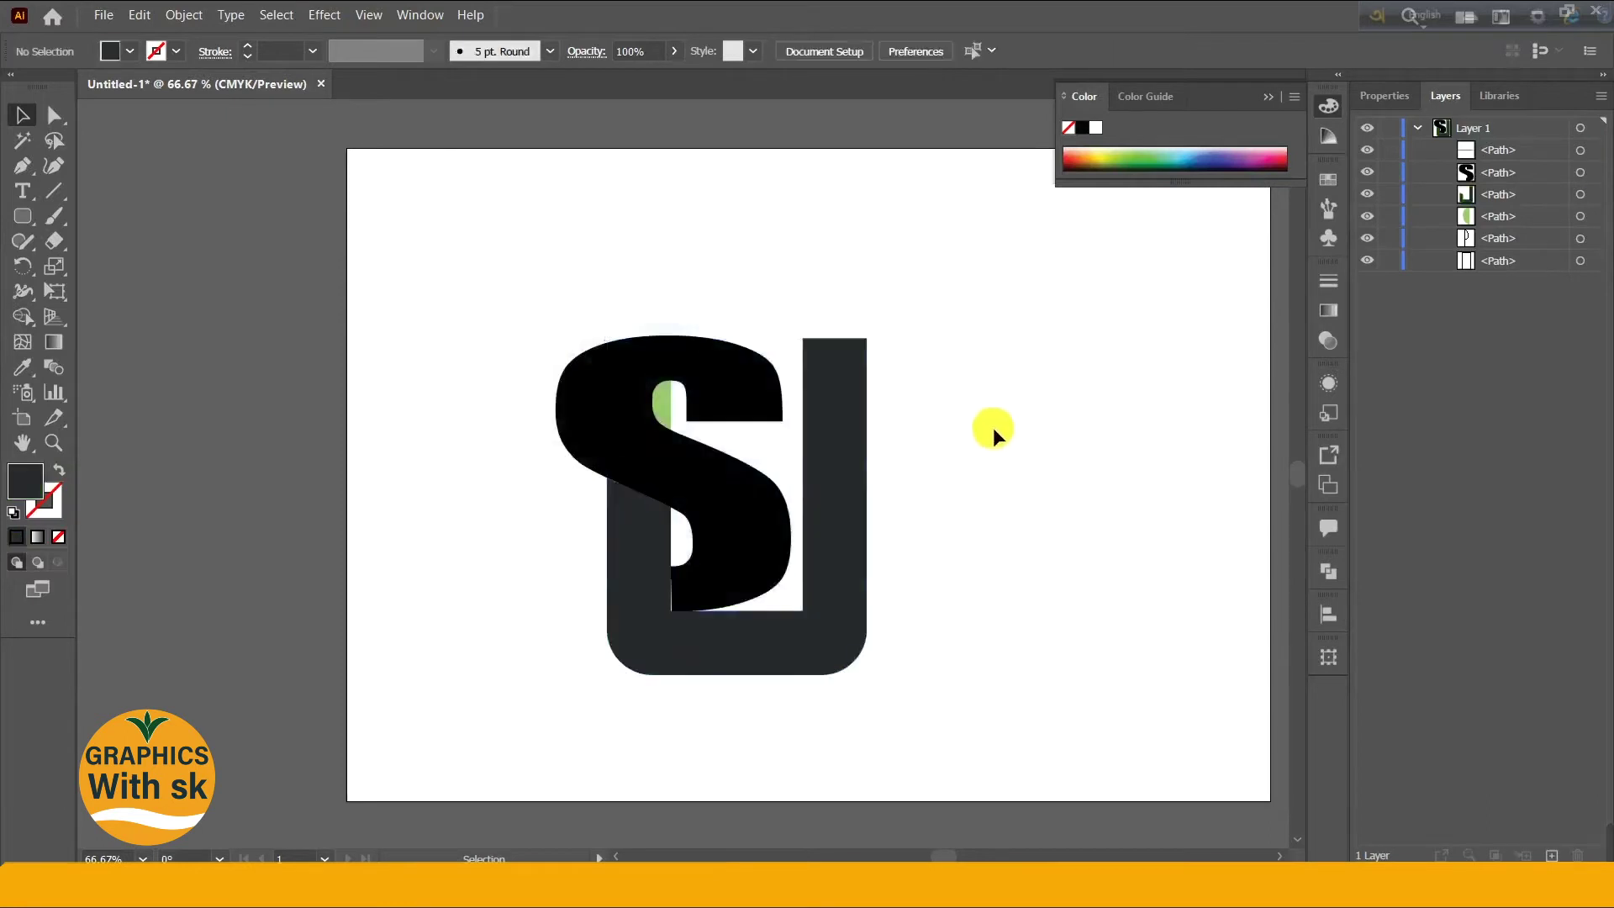
Step: Fill the small green piece inside the S's upper opening with dark gray 252628
{"action": "left_click", "coordinate": [661, 407]}
{"action": "double_click", "coordinate": [32, 473]}
{"action": "mouse_move", "coordinate": [556, 557]}
{"action": "left_mouse_down"}
{"action": "mouse_move", "coordinate": [569, 506]}
{"action": "mouse_move", "coordinate": [565, 534]}
{"action": "left_mouse_up"}
{"action": "left_click_drag", "start_coordinate": [835, 437], "coordinate": [834, 407]}
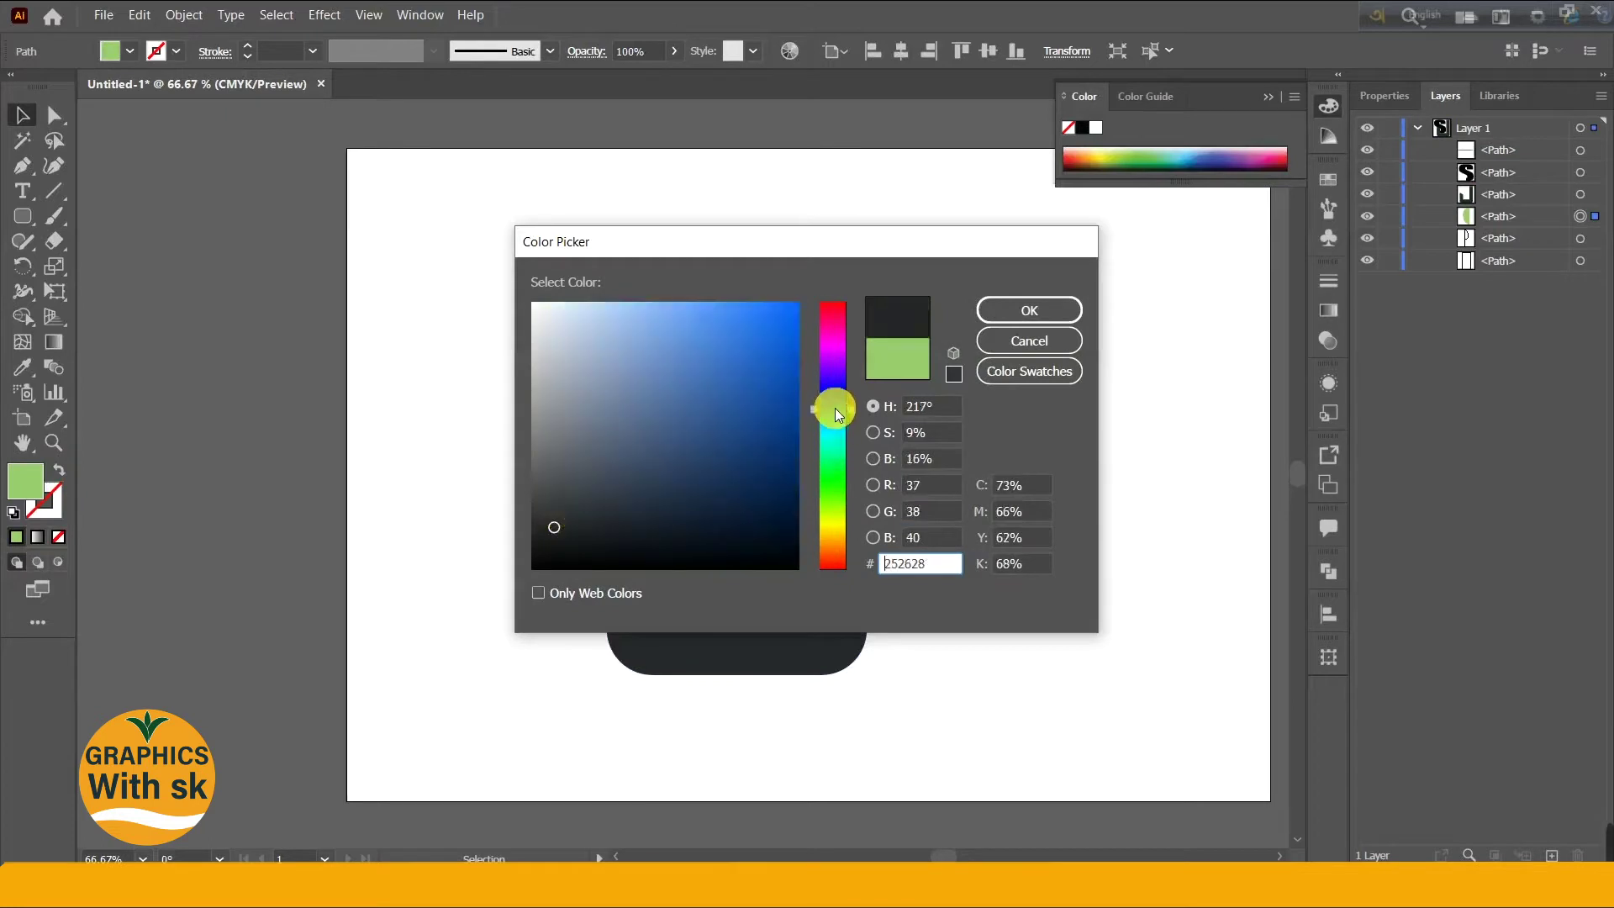
{"action": "left_click", "coordinate": [1024, 321]}
Step: Fill the S with golden yellow FFC200
{"action": "left_click", "coordinate": [738, 378]}
{"action": "double_click", "coordinate": [41, 492]}
{"action": "left_click", "coordinate": [836, 528]}
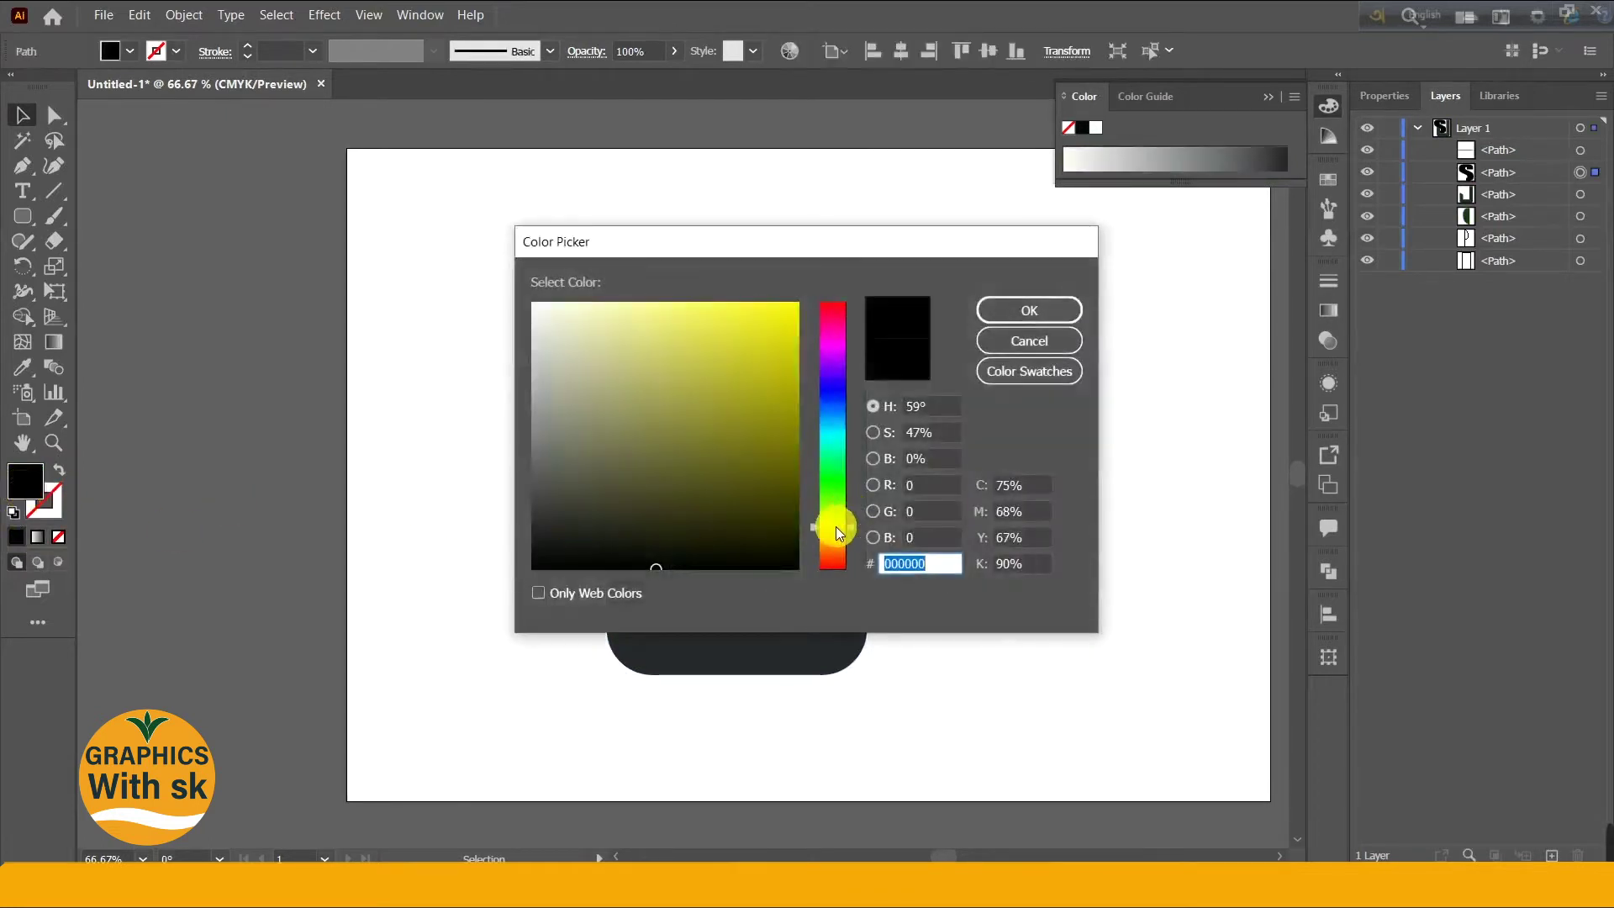
{"action": "left_click_drag", "start_coordinate": [774, 367], "coordinate": [817, 301]}
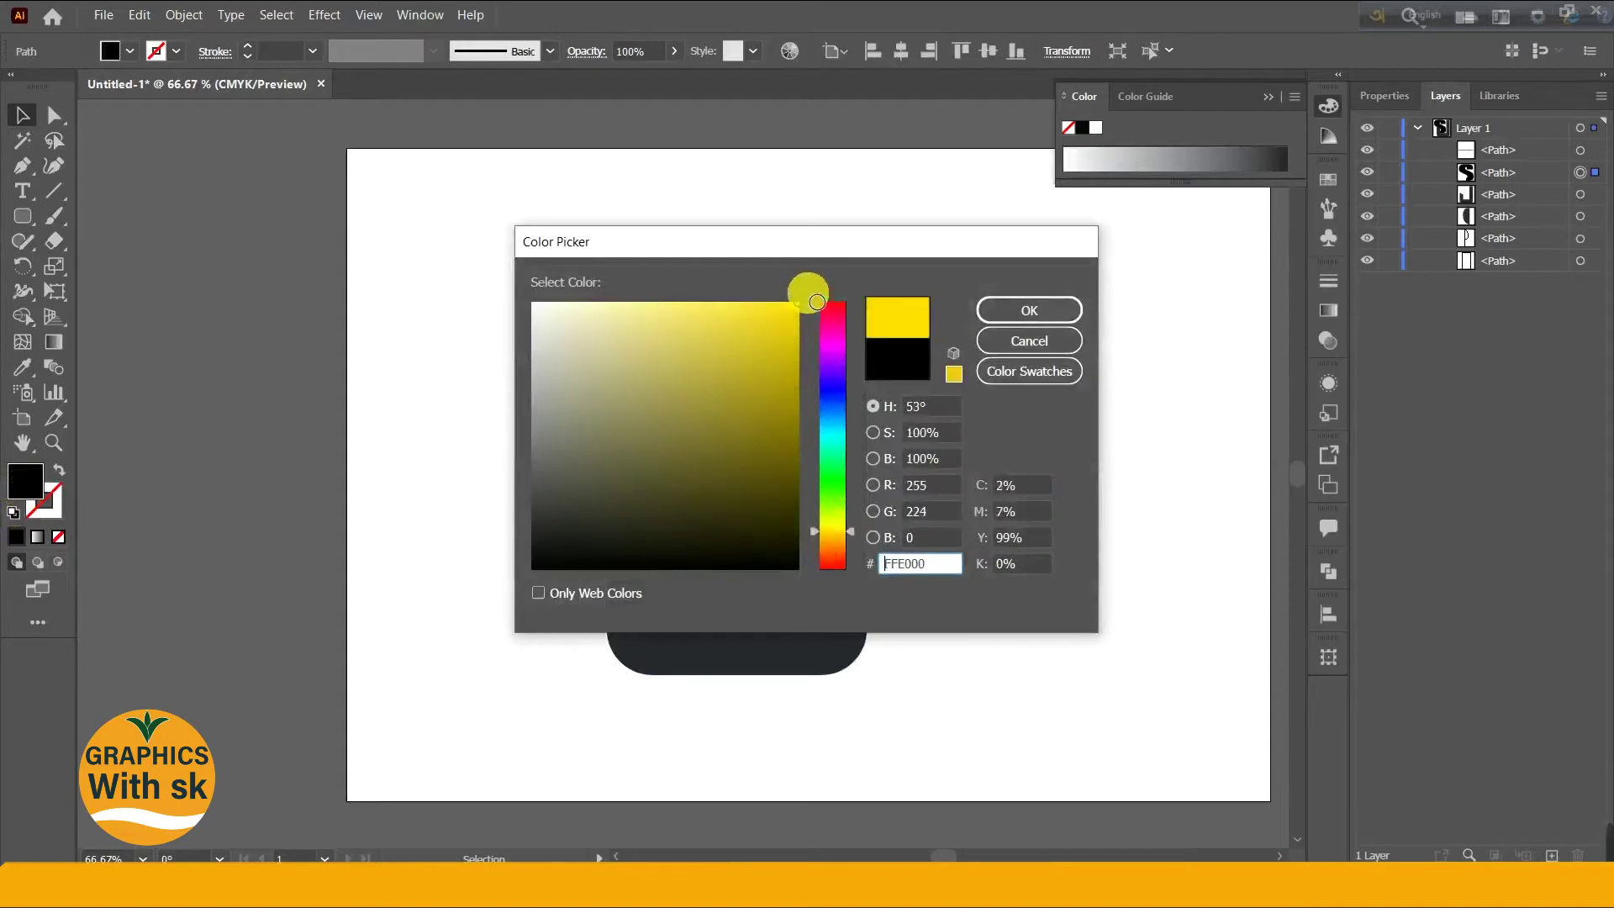
{"action": "left_click", "coordinate": [828, 538]}
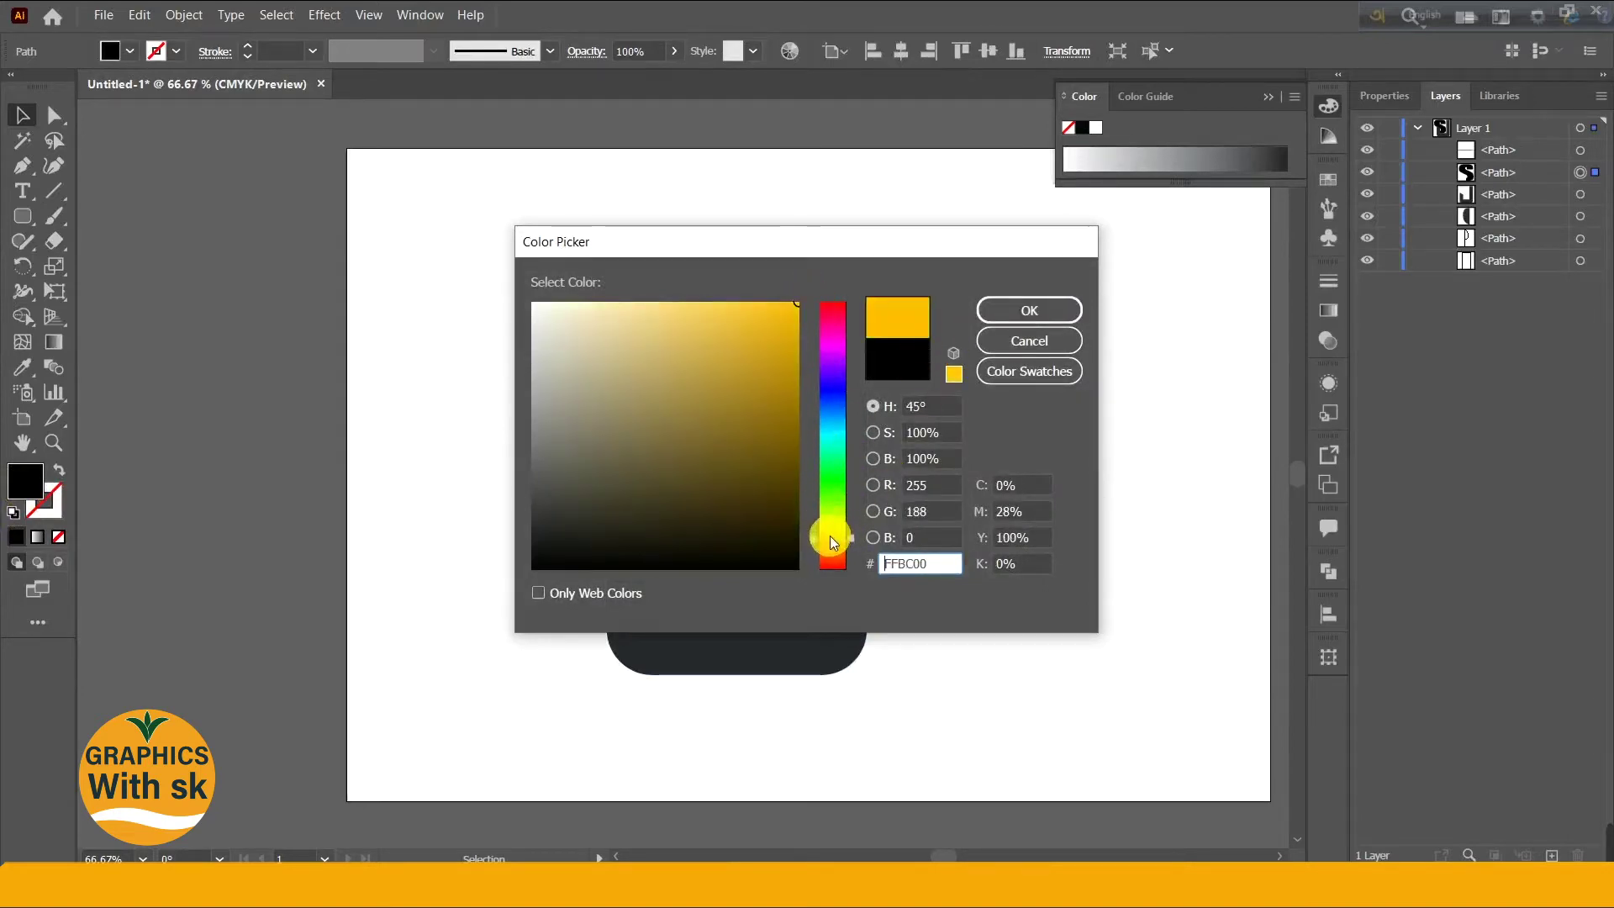
{"action": "left_click", "coordinate": [979, 310]}
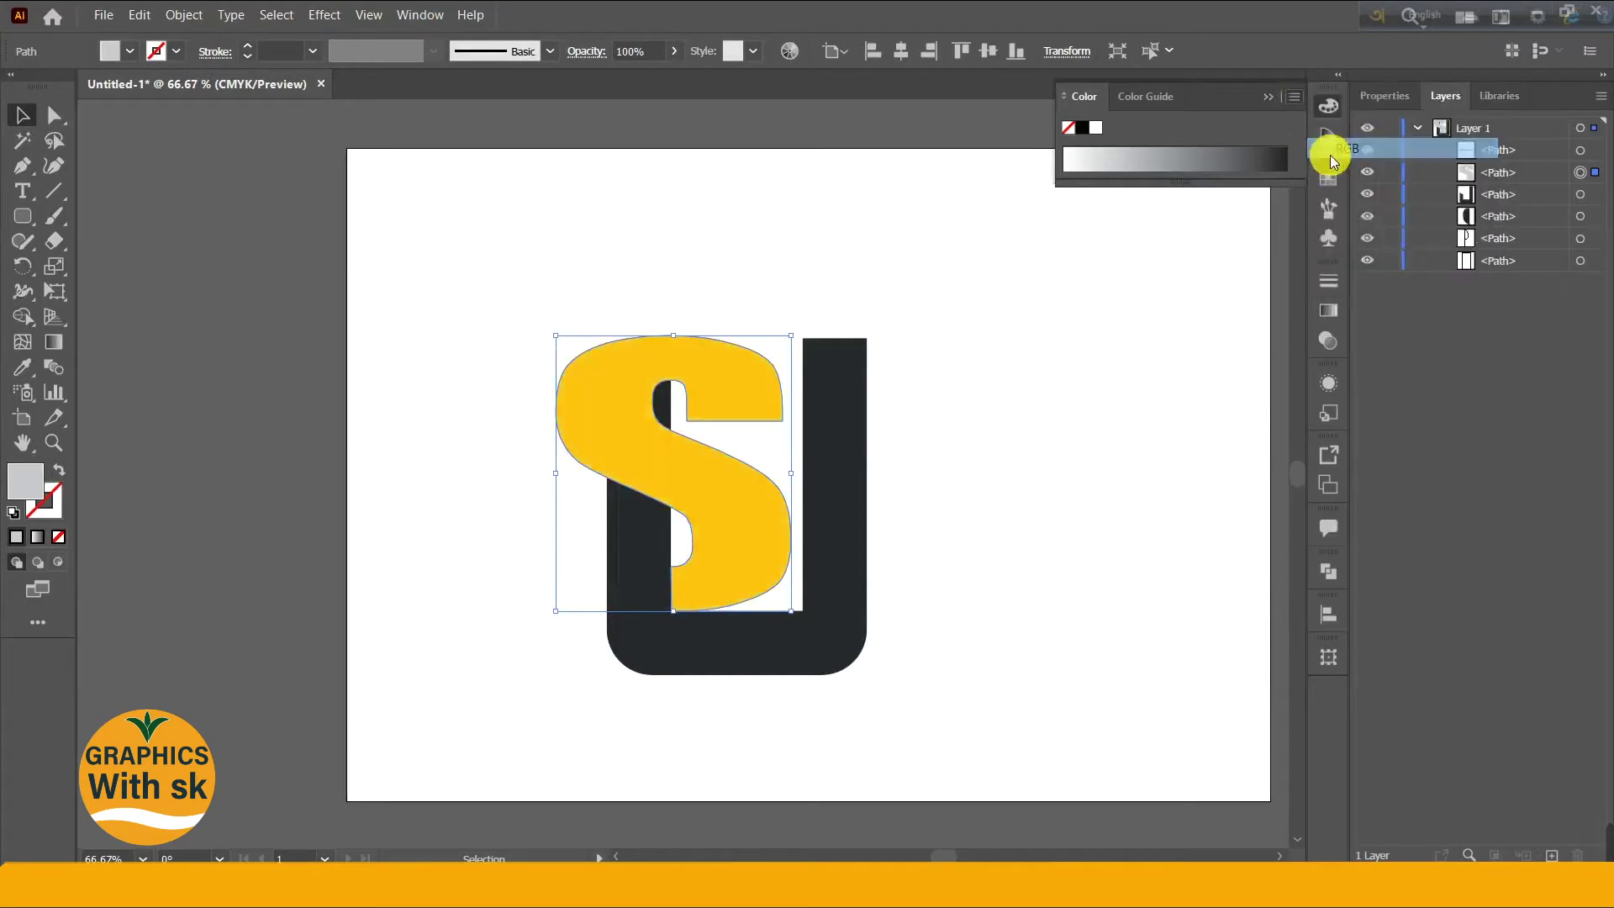
{"action": "left_click", "coordinate": [1010, 360]}
Step: Try moving the yellow S upward off the dark frame
{"action": "left_click_drag", "start_coordinate": [639, 343], "coordinate": [637, 315]}
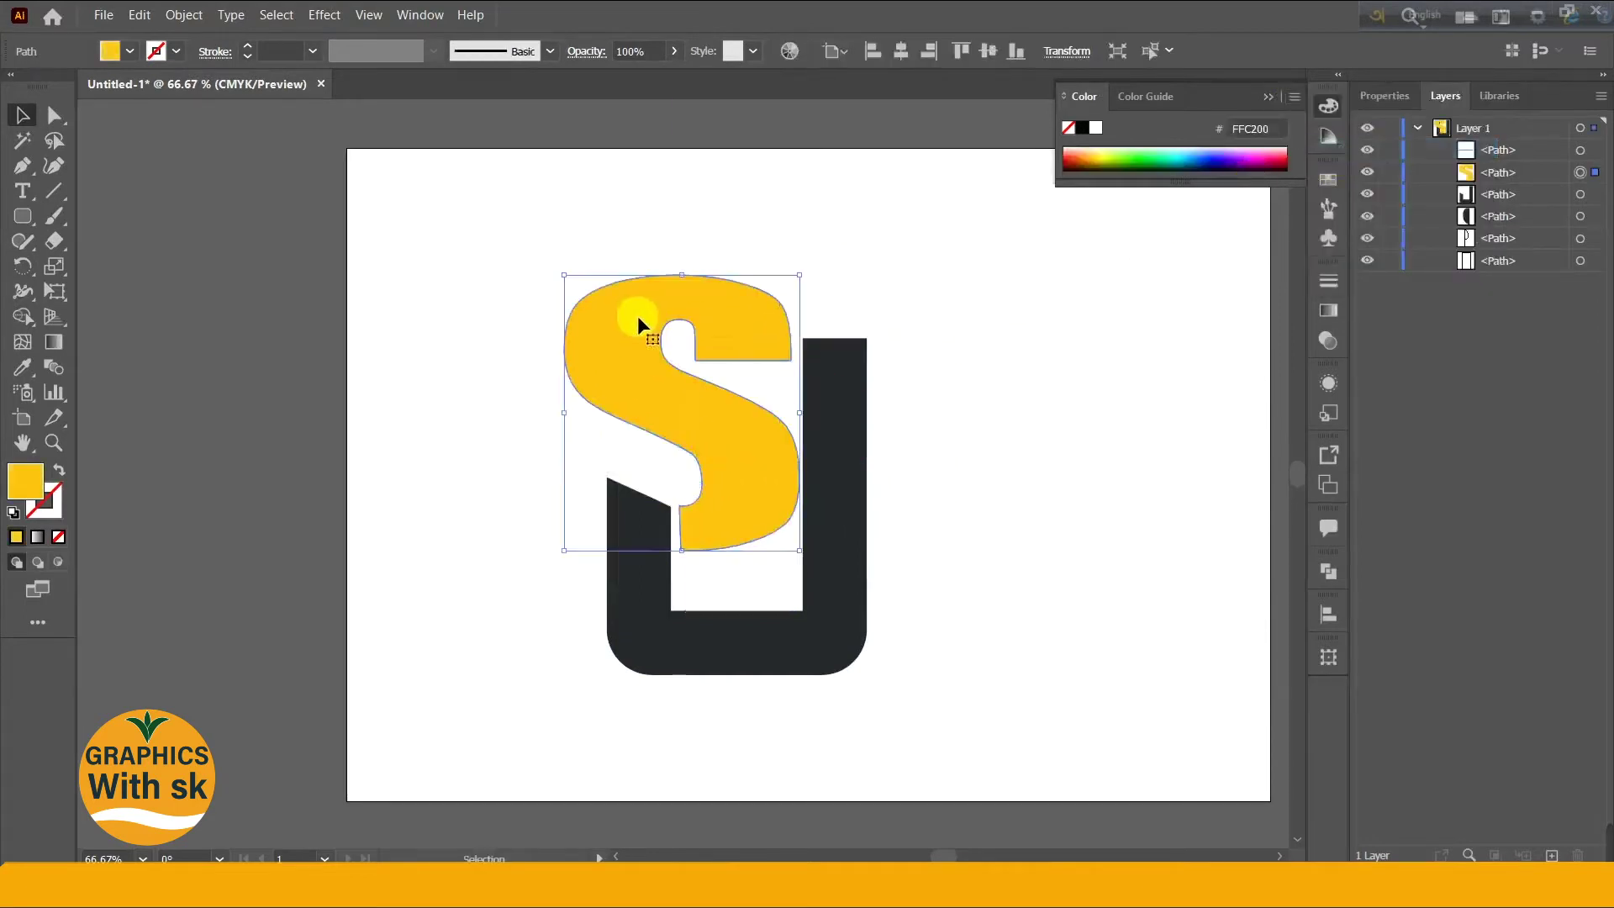
{"action": "key", "text": "ctrl+z"}
{"action": "left_click", "coordinate": [1040, 347]}
Step: Reshape the frame's right arm with the Curvature tool, bringing both top anchors to the S's upper terminal corner
{"action": "left_click", "coordinate": [859, 372]}
{"action": "left_click", "coordinate": [56, 166]}
{"action": "left_click_drag", "start_coordinate": [805, 343], "coordinate": [806, 382]}
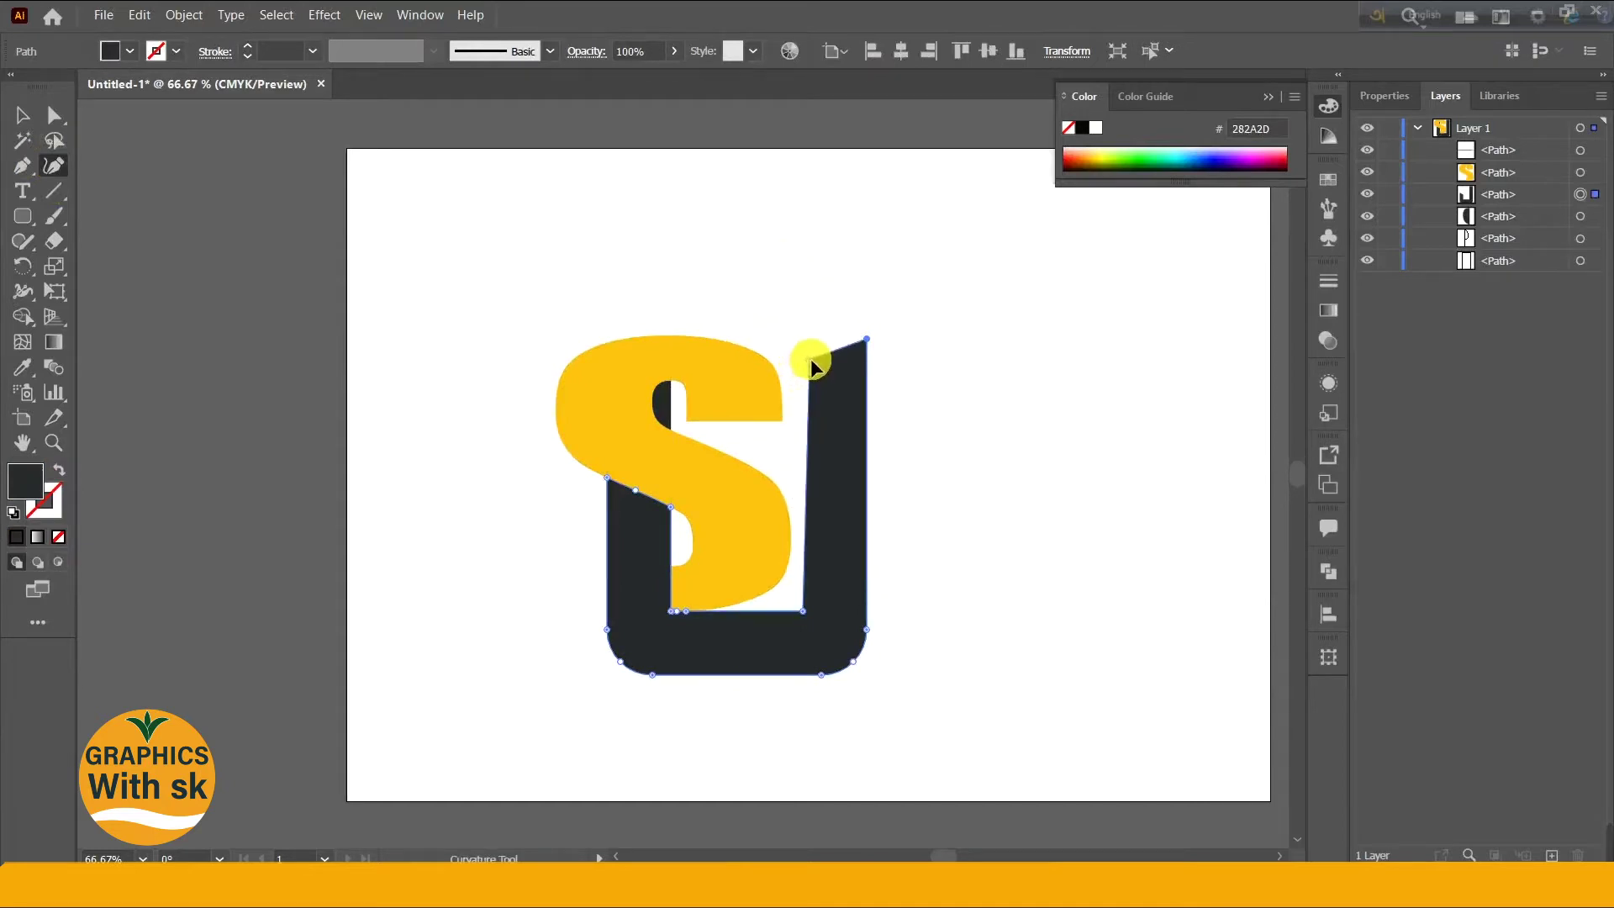
{"action": "left_click_drag", "start_coordinate": [871, 341], "coordinate": [723, 277]}
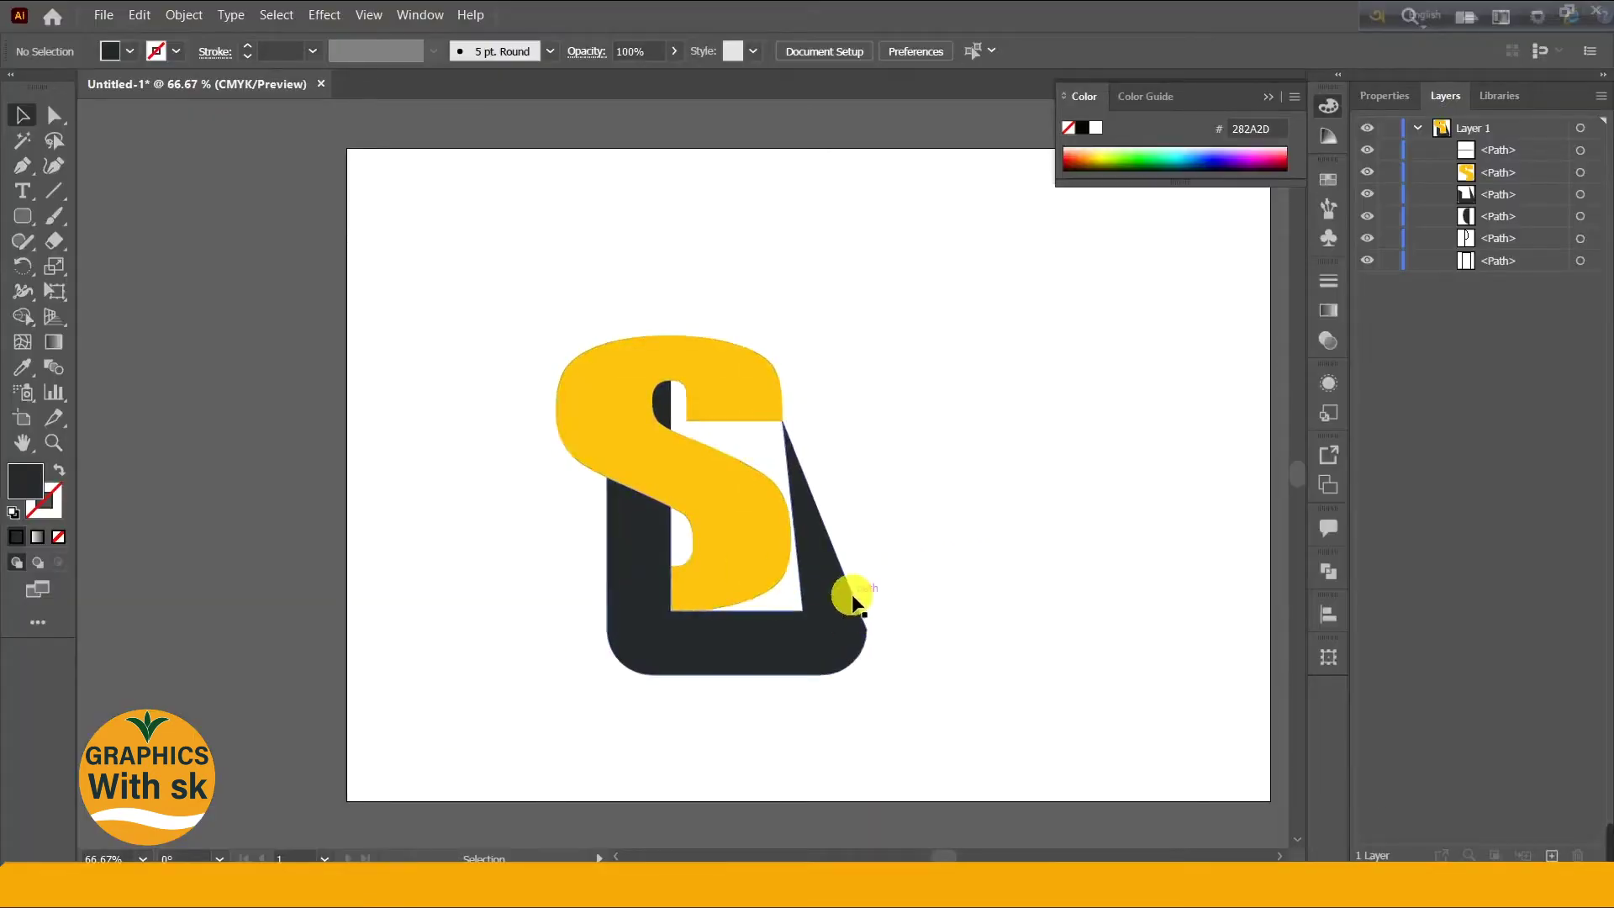
Step: Try moving the yellow S up and to the right over the reshaped frame
{"action": "left_click_drag", "start_coordinate": [731, 506], "coordinate": [814, 382]}
{"action": "key", "text": "ctrl+z"}
{"action": "left_click", "coordinate": [874, 434]}
Step: Group all the logo pieces and move the group up and left on the artboard
{"action": "left_click_drag", "start_coordinate": [533, 326], "coordinate": [896, 706]}
{"action": "right_click", "coordinate": [825, 623]}
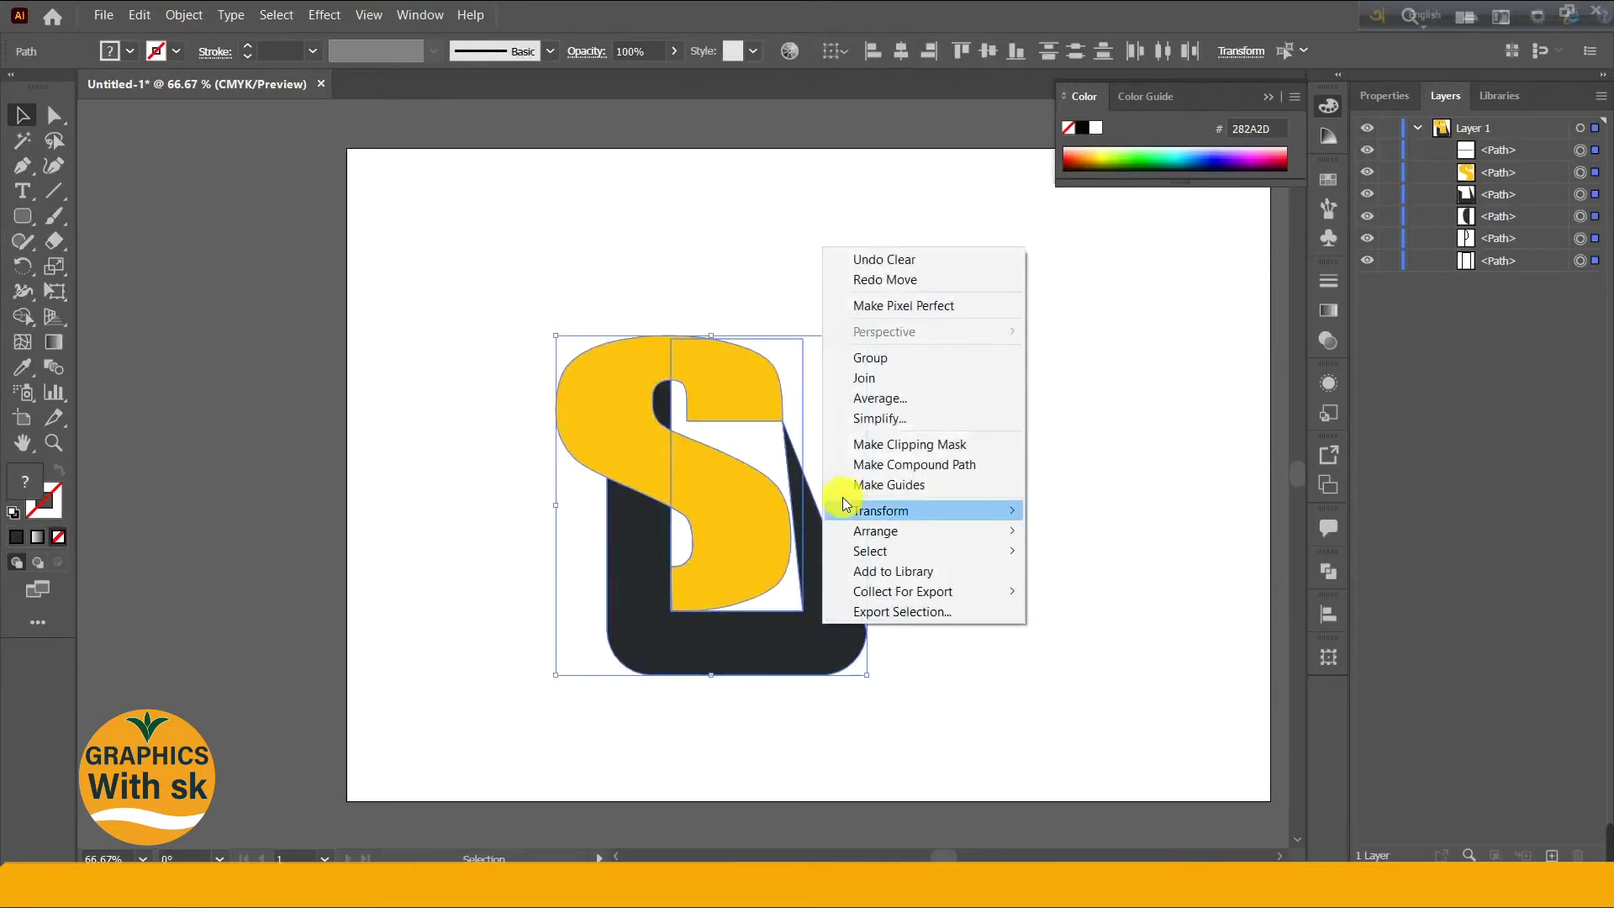
{"action": "left_click", "coordinate": [866, 359]}
{"action": "left_click_drag", "start_coordinate": [767, 543], "coordinate": [674, 450]}
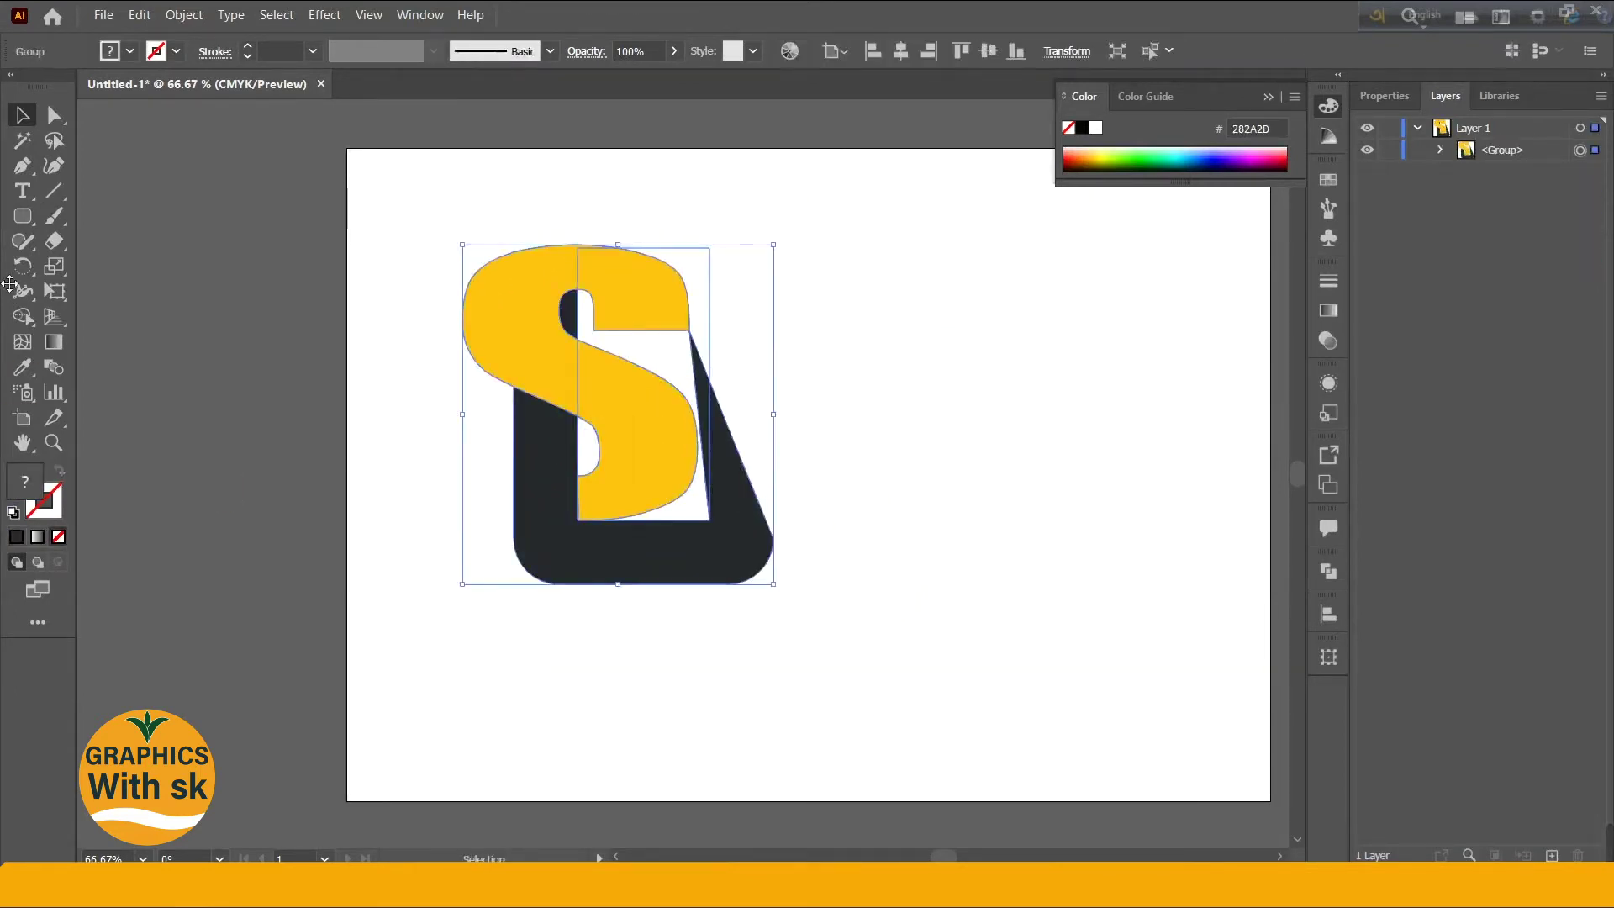
Step: Add the text "SUSTECH INTERNATIONAL" in Impact below the logo mark and enlarge it to span roughly the mark's width
{"action": "left_click_drag", "start_coordinate": [21, 192], "coordinate": [126, 210]}
{"action": "left_click", "coordinate": [600, 643]}
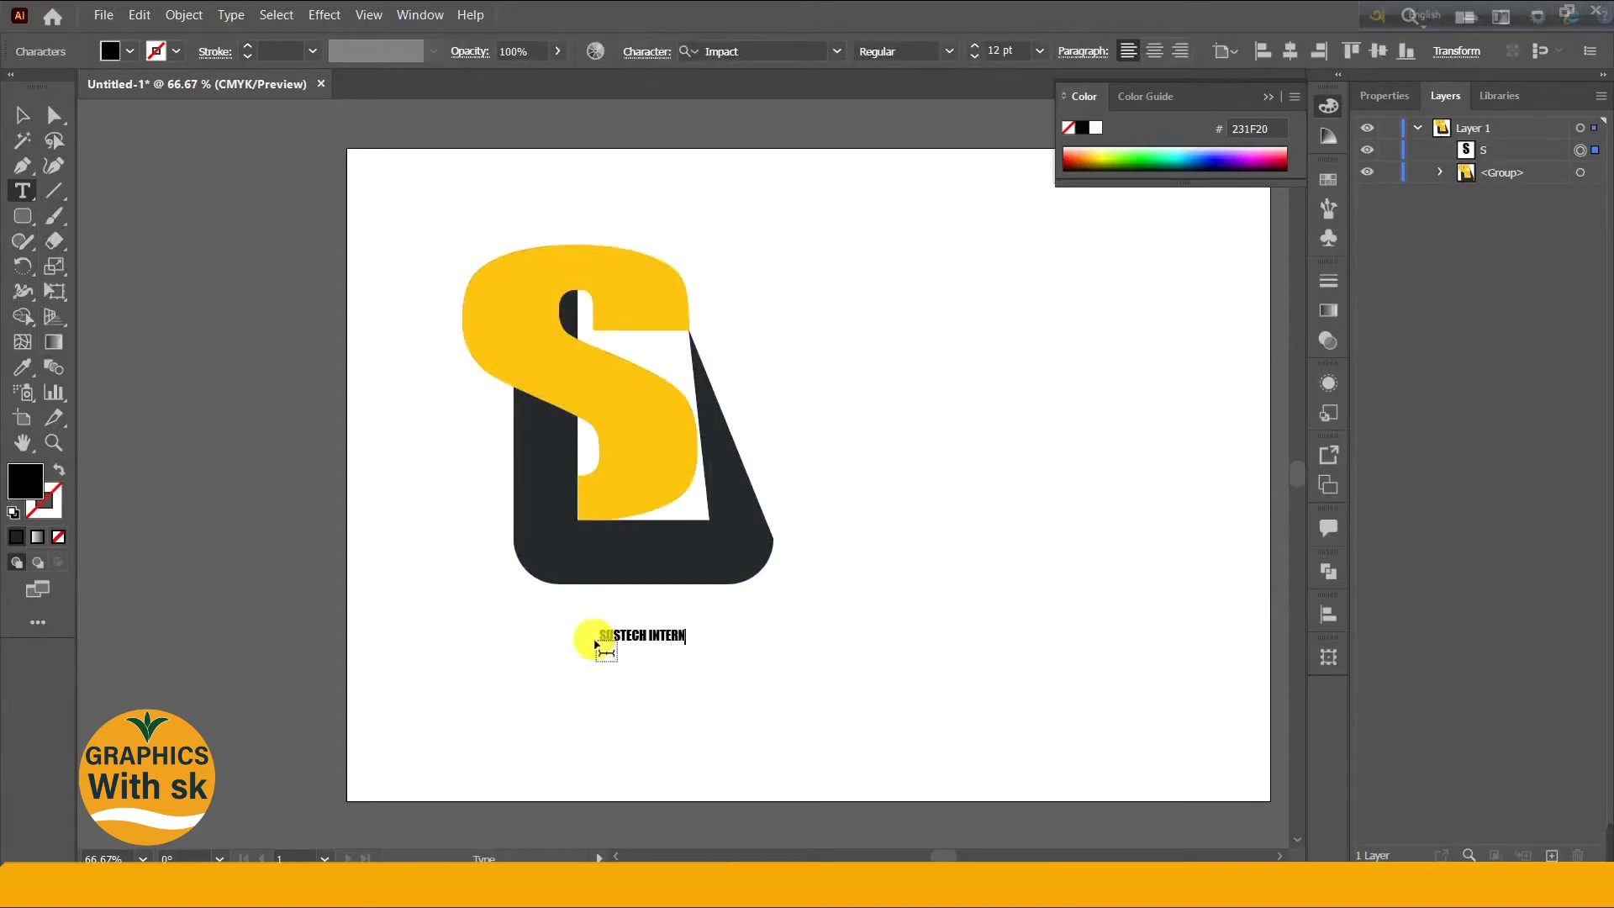
{"action": "left_click", "coordinate": [23, 115]}
{"action": "left_click_drag", "start_coordinate": [662, 645], "coordinate": [758, 612]}
Step: Center the company name and the logo mark horizontally on each other
{"action": "key", "text": "ctrl+a"}
{"action": "left_click", "coordinate": [706, 52]}
{"action": "left_click", "coordinate": [956, 607]}
Step: Rotate the grouped logo mark 90° counterclockwise so the frame's slanted arm runs along its upper side
{"action": "left_click", "coordinate": [773, 532]}
{"action": "left_click_drag", "start_coordinate": [786, 229], "coordinate": [433, 232]}
{"action": "left_click", "coordinate": [864, 506]}
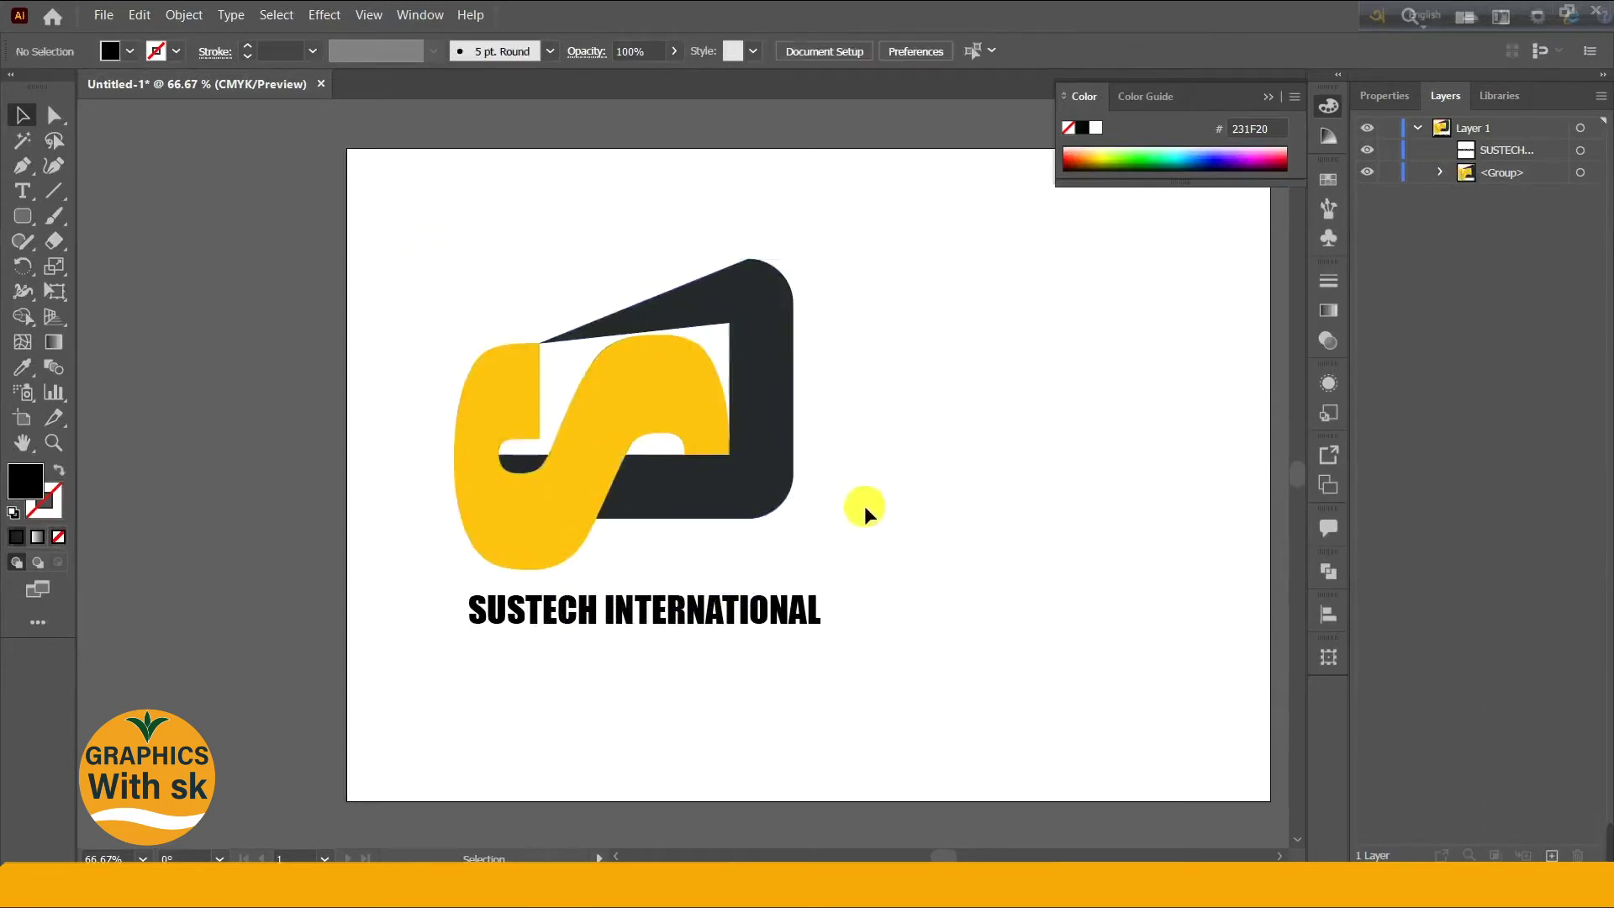
Step: Move the company name up closer to the rotated logo mark and center the two horizontally
{"action": "left_click_drag", "start_coordinate": [648, 612], "coordinate": [707, 610]}
{"action": "left_click", "coordinate": [947, 590]}
{"action": "left_click", "coordinate": [491, 367]}
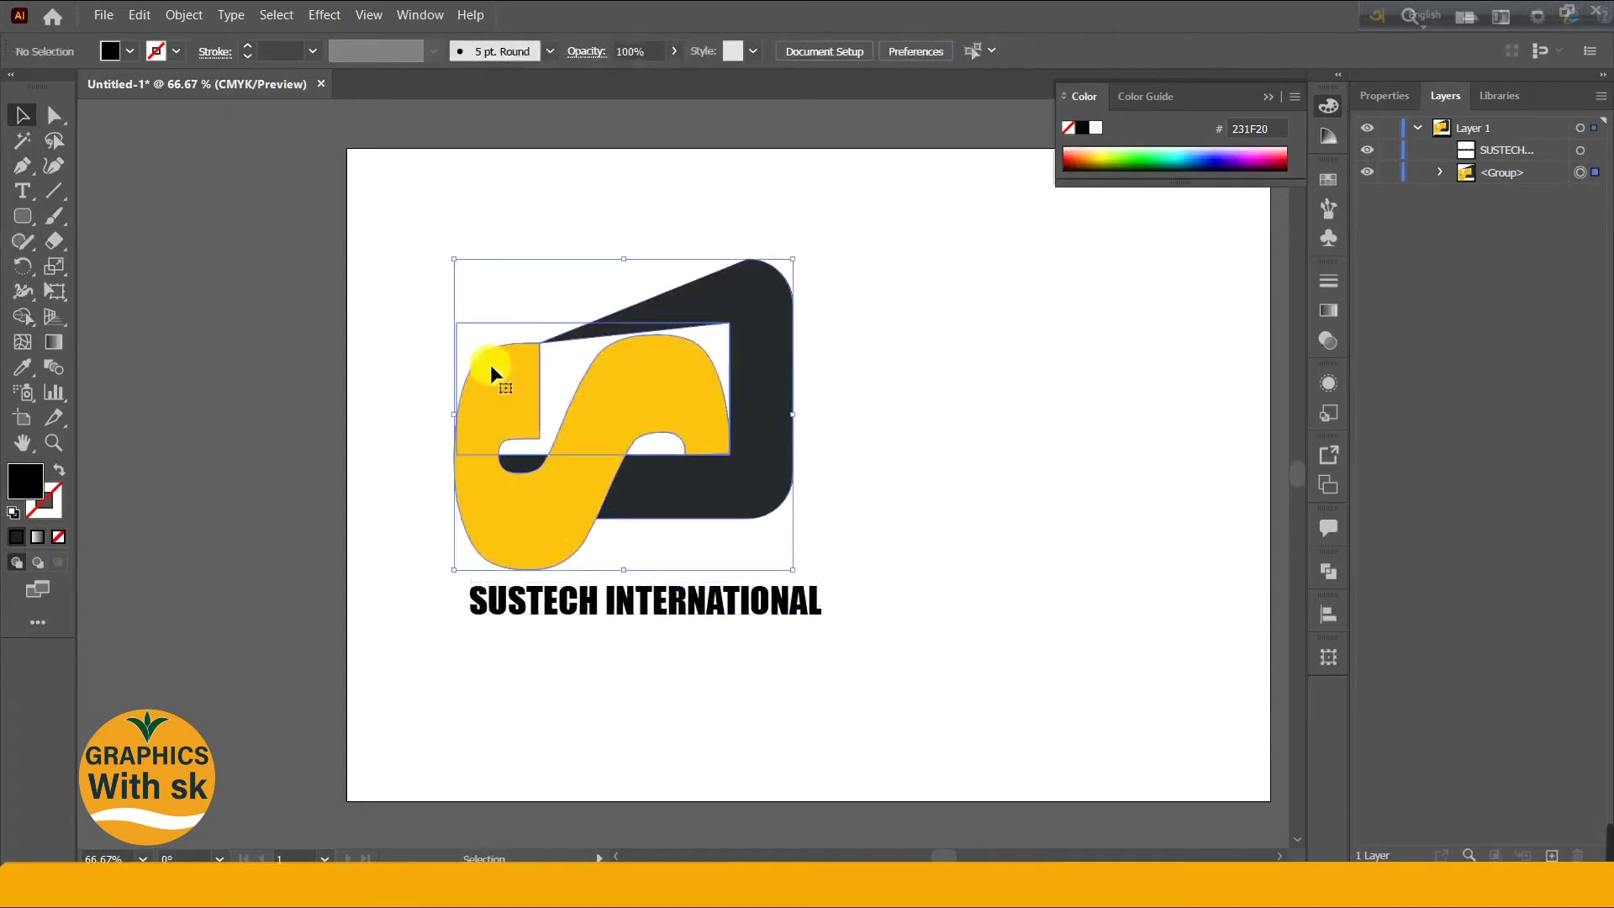
{"action": "left_click", "coordinate": [704, 602], "text": "shift"}
{"action": "left_click", "coordinate": [692, 51]}
{"action": "left_click", "coordinate": [915, 306]}
Step: Nudge the company name slightly further up beneath the logo mark and realign both on their centers
{"action": "left_click", "coordinate": [767, 612]}
{"action": "left_click_drag", "start_coordinate": [745, 600], "coordinate": [747, 595]}
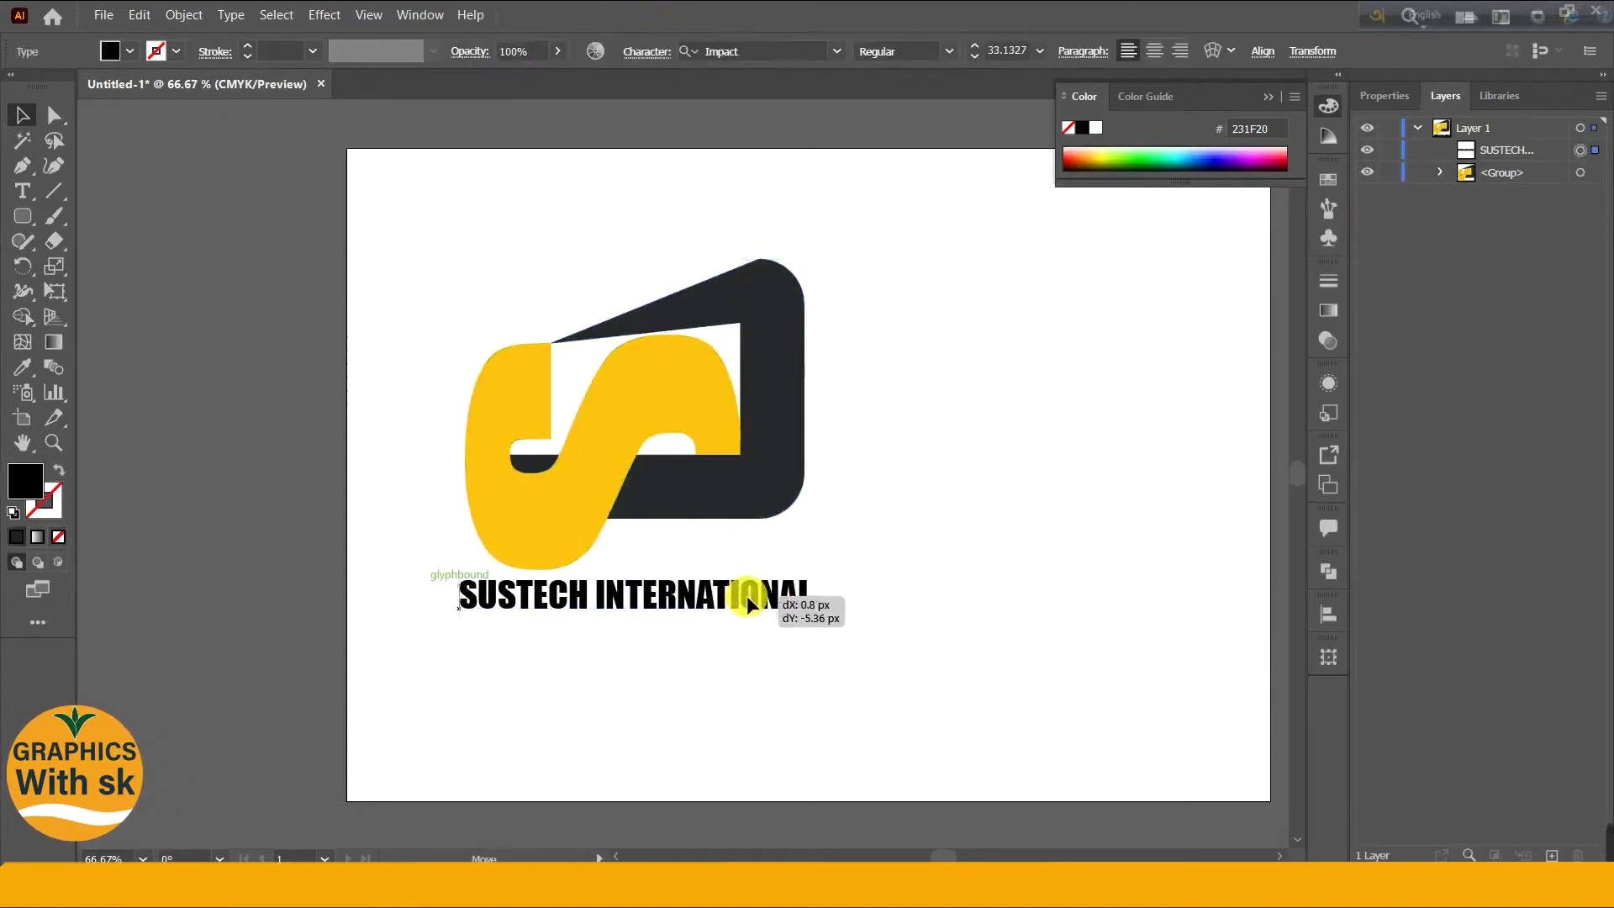
{"action": "left_click", "coordinate": [499, 443], "text": "shift"}
{"action": "left_click", "coordinate": [670, 46]}
{"action": "left_click", "coordinate": [909, 395]}
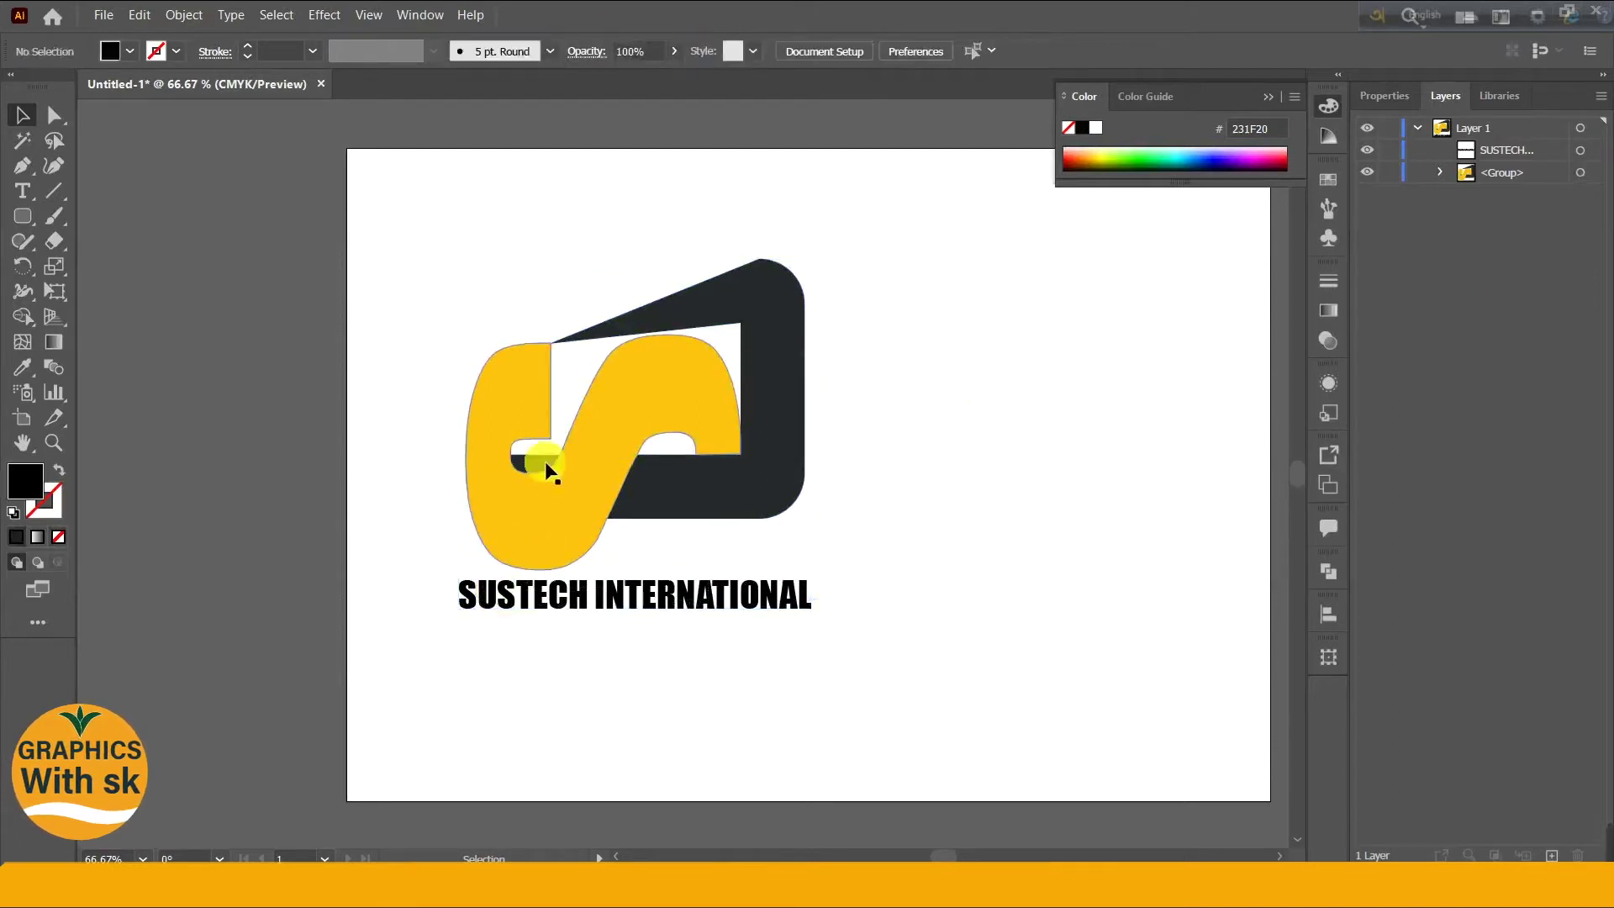
{"action": "left_click", "coordinate": [557, 348]}
{"action": "left_click", "coordinate": [949, 426]}
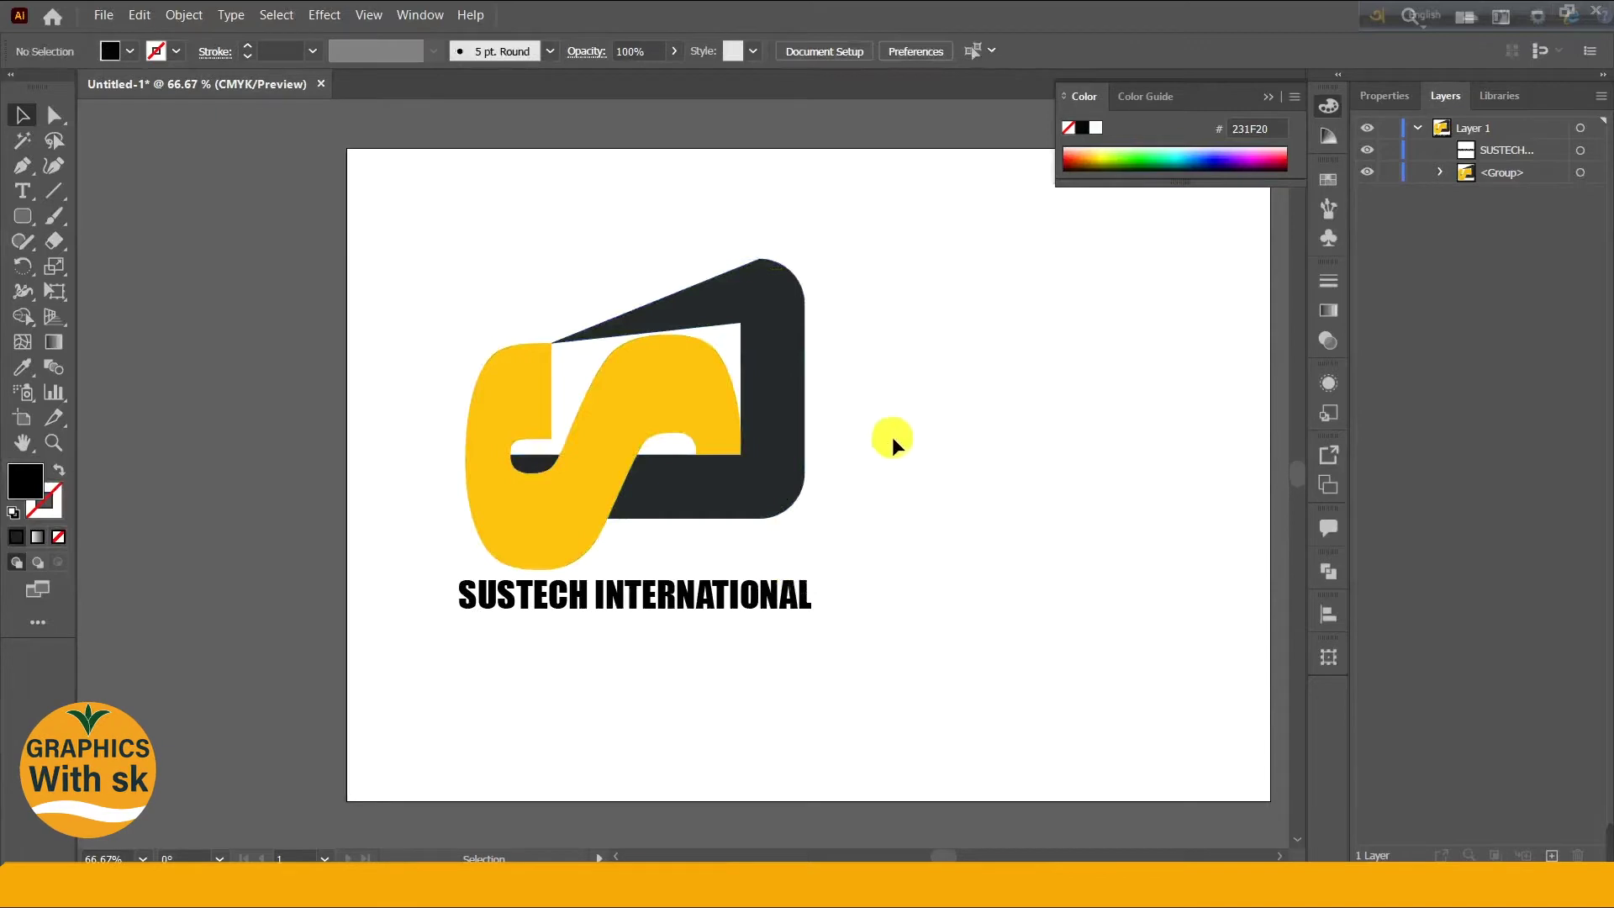
Step: Color the word INTERNATIONAL golden yellow with the fill FFC50B
{"action": "left_click", "coordinate": [709, 598]}
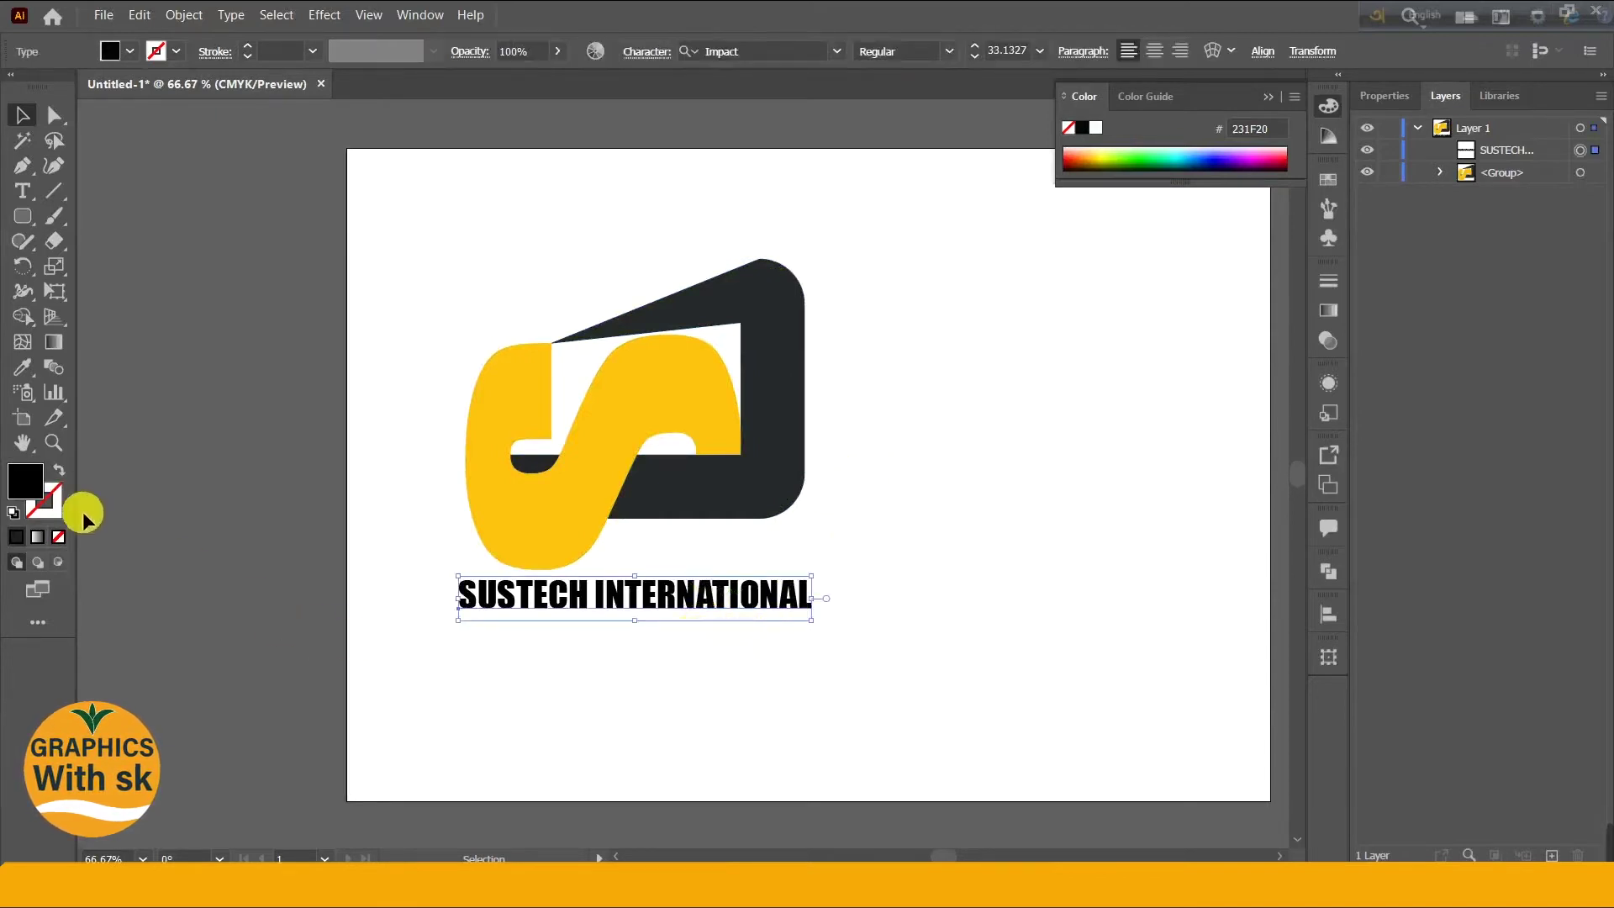
{"action": "double_click", "coordinate": [598, 592]}
{"action": "left_click_drag", "start_coordinate": [599, 592], "coordinate": [812, 599]}
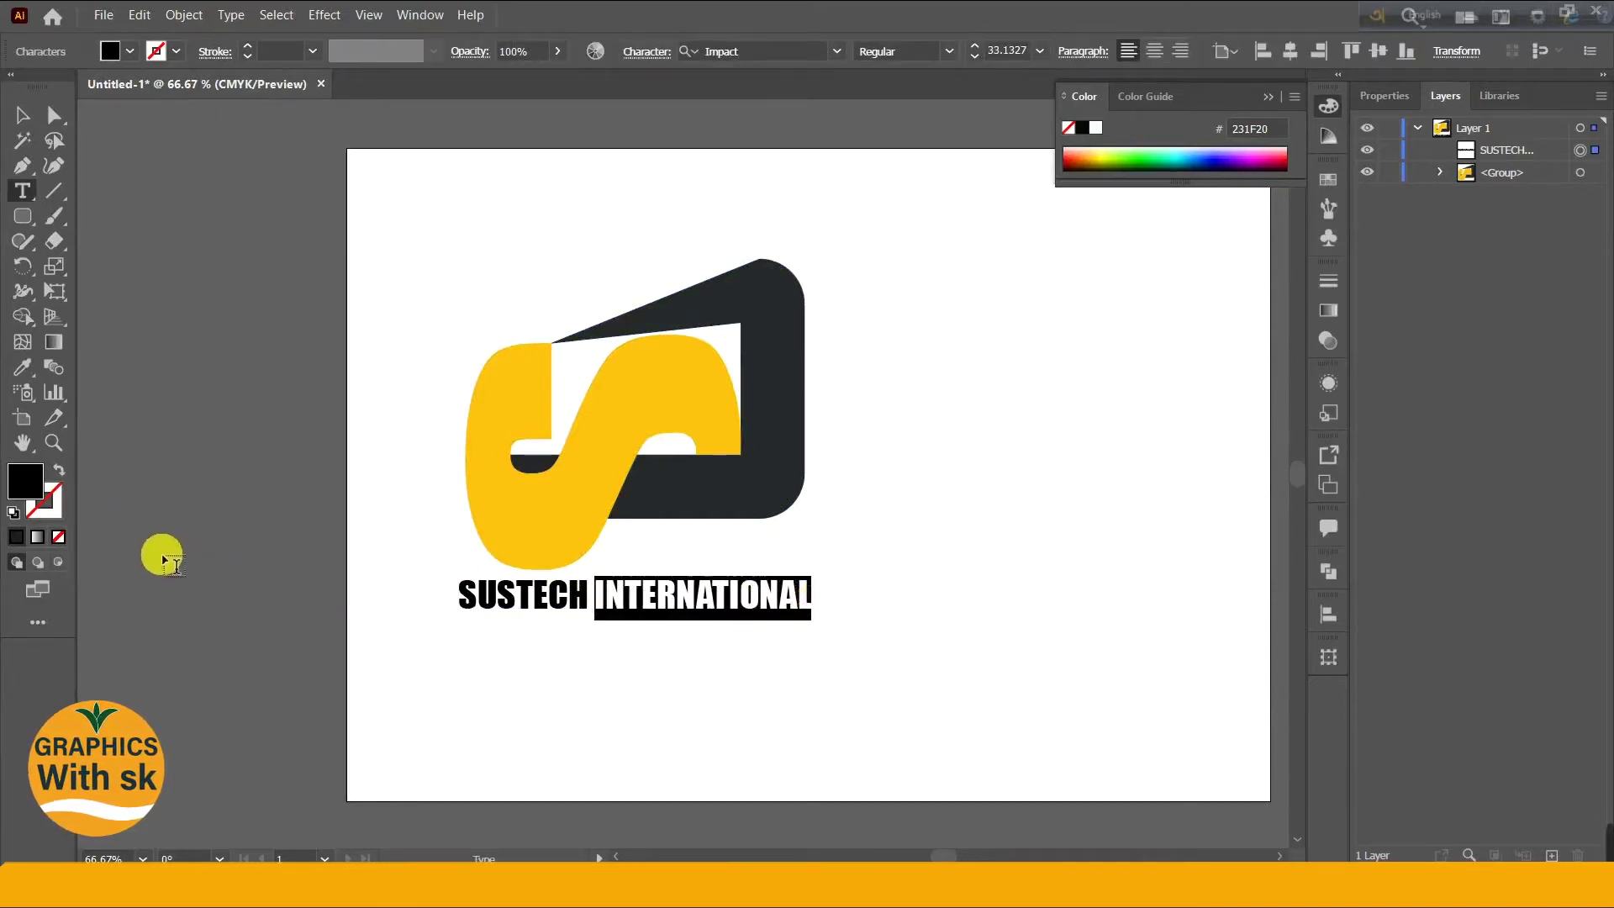
{"action": "double_click", "coordinate": [25, 481]}
{"action": "left_click", "coordinate": [835, 534]}
{"action": "left_click_drag", "start_coordinate": [785, 317], "coordinate": [787, 301]}
{"action": "left_click", "coordinate": [1027, 310]}
{"action": "left_click", "coordinate": [23, 115]}
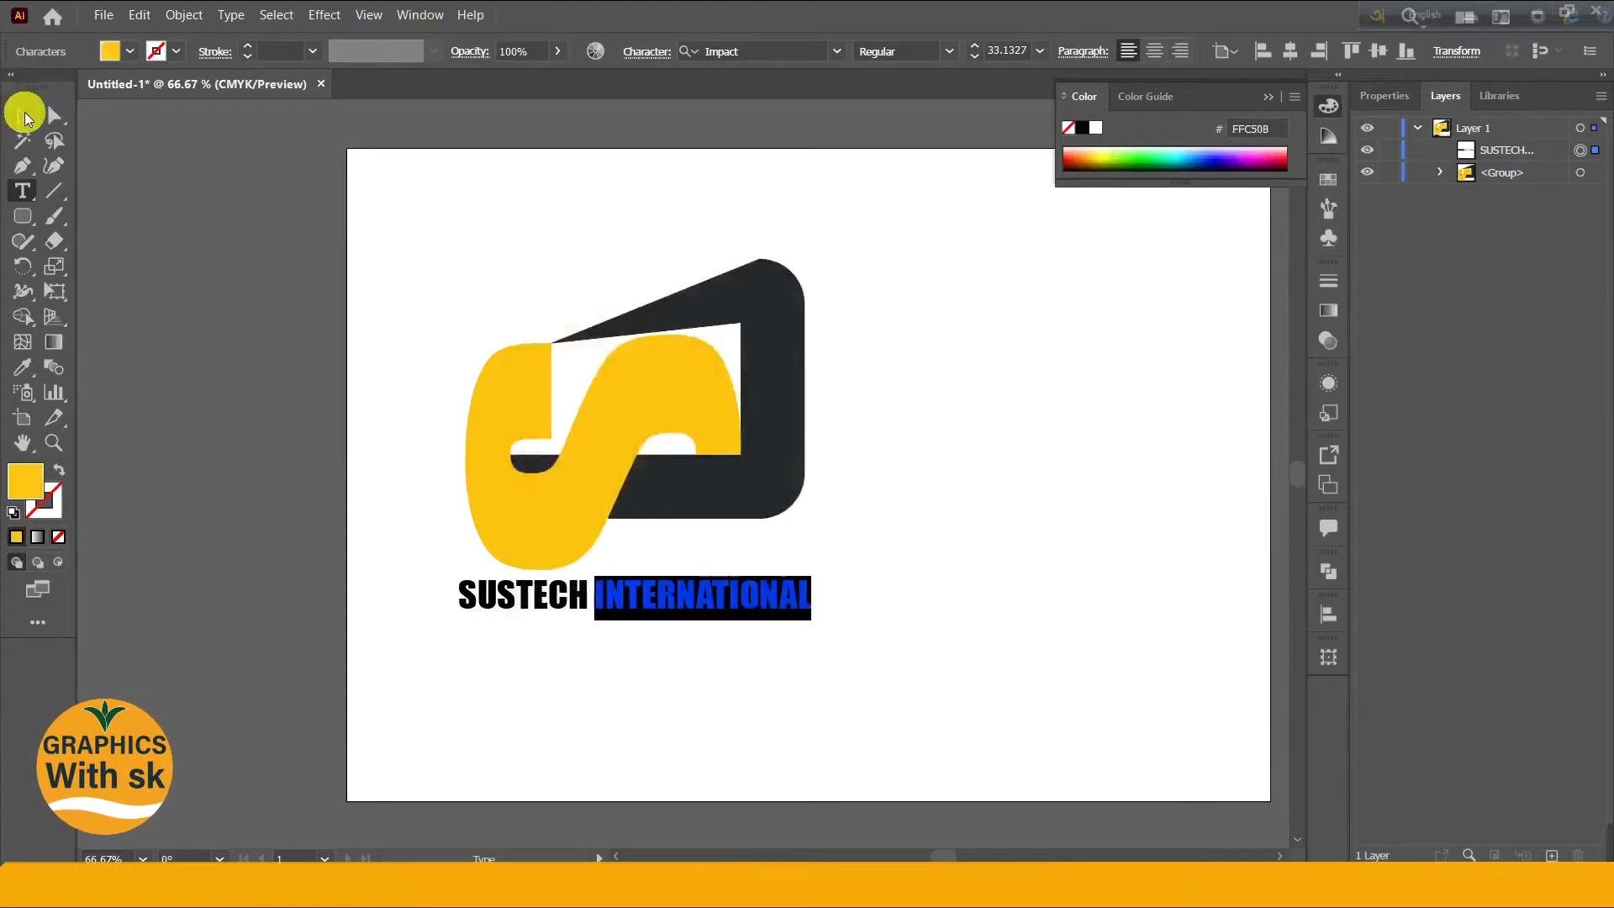
{"action": "key", "text": "ctrl+a"}
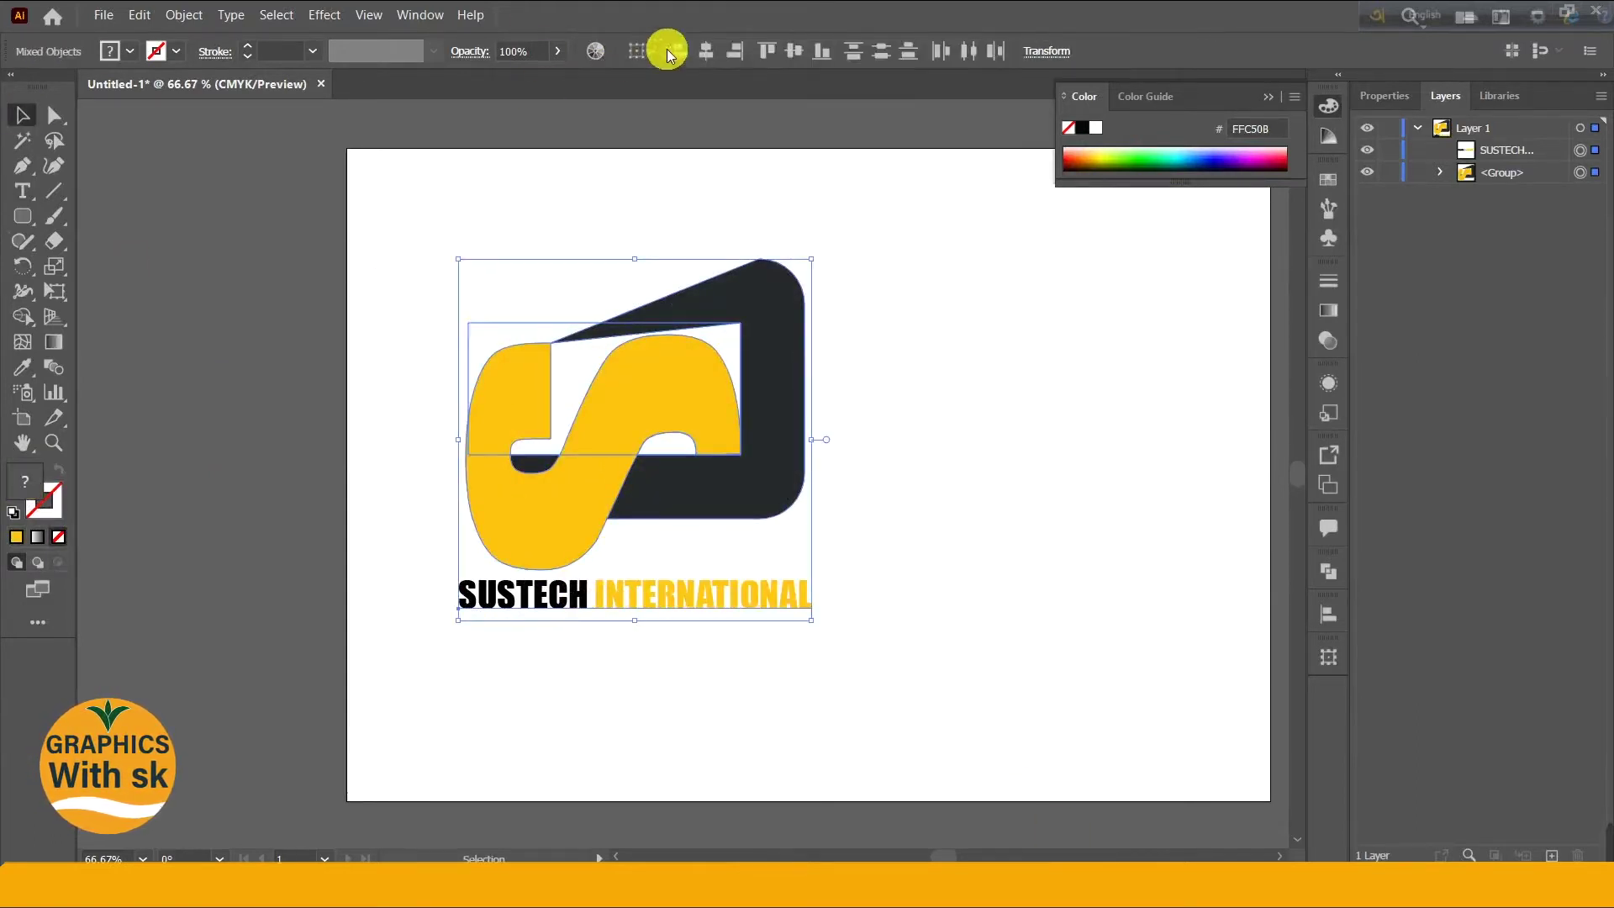
{"action": "left_click", "coordinate": [839, 269]}
Step: Expand the company name text into outlined shapes
{"action": "left_click", "coordinate": [538, 598]}
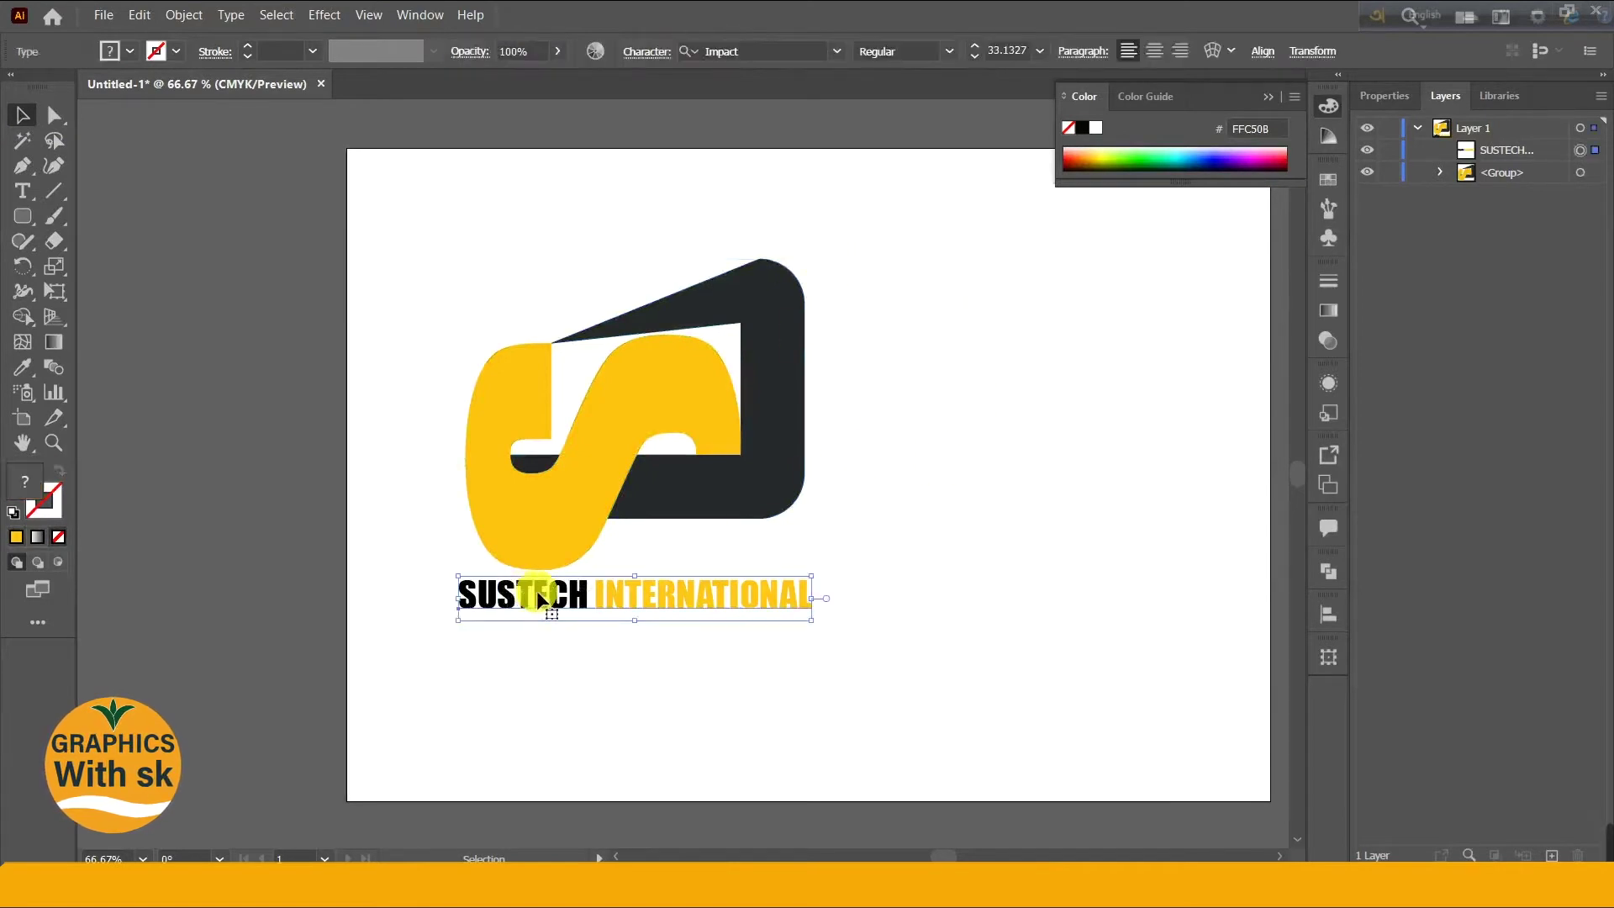
{"action": "left_click", "coordinate": [180, 16]}
{"action": "left_click", "coordinate": [225, 231]}
{"action": "left_click", "coordinate": [788, 560]}
Step: Ungroup the outlined letters and apply the frame's dark color 282A2D to the SUSTECH letters
{"action": "right_click", "coordinate": [506, 628]}
{"action": "left_click", "coordinate": [517, 427]}
{"action": "left_click_drag", "start_coordinate": [422, 589], "coordinate": [586, 614]}
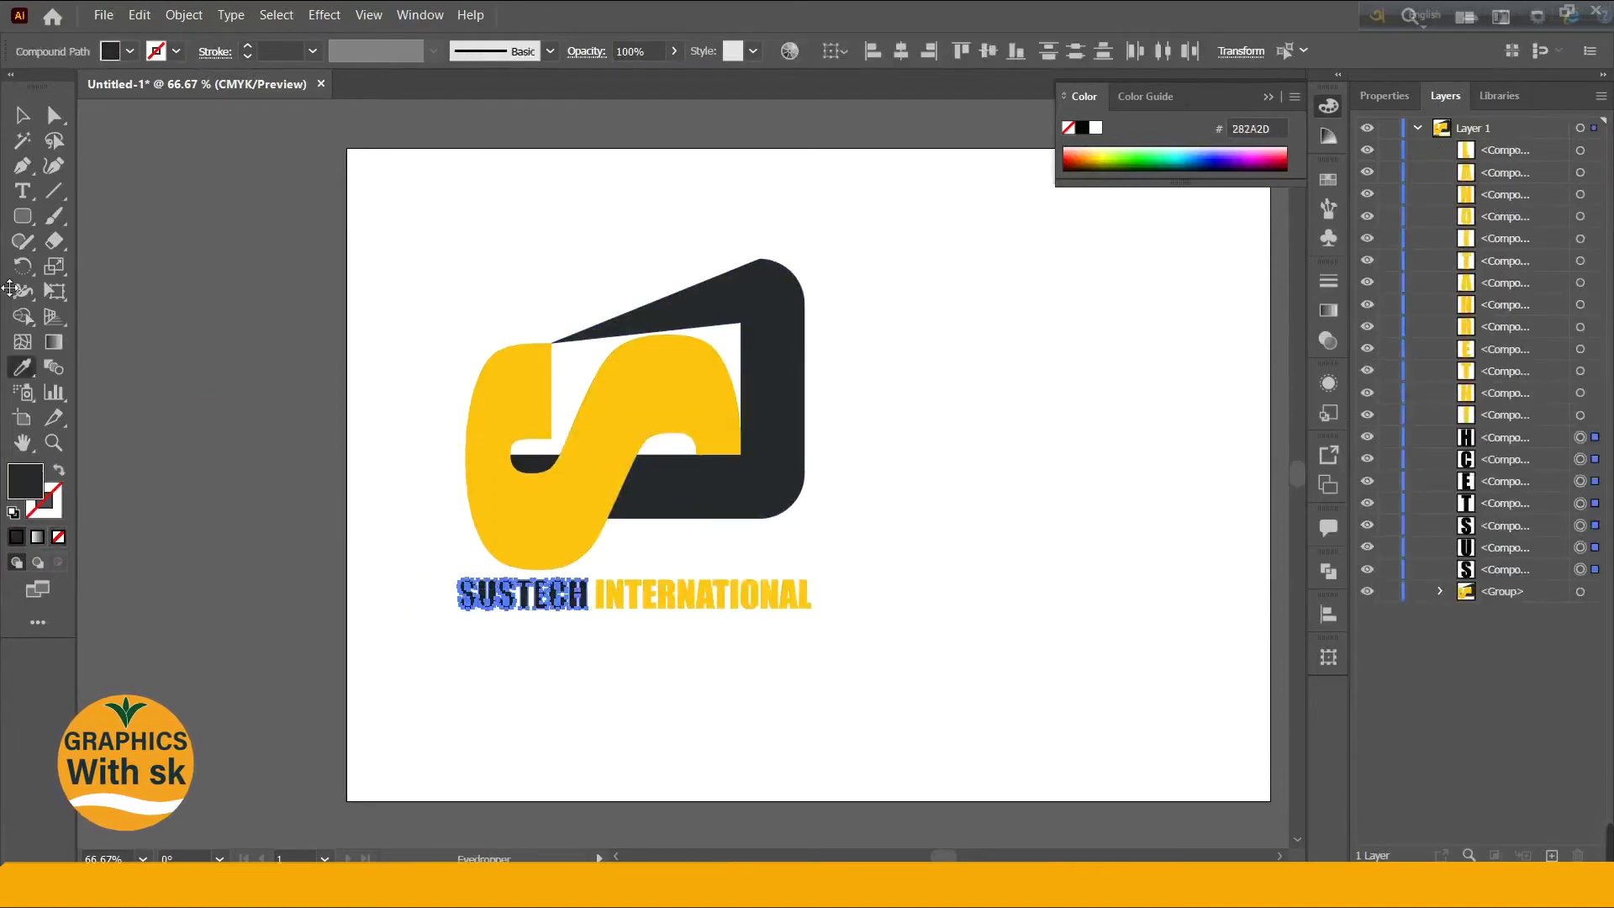
Step: Group all the outlined letters of SUSTECH INTERNATIONAL into one object
{"action": "left_click_drag", "start_coordinate": [386, 576], "coordinate": [845, 646]}
{"action": "right_click", "coordinate": [728, 613]}
{"action": "right_click", "coordinate": [635, 587]}
{"action": "left_click_drag", "start_coordinate": [438, 583], "coordinate": [827, 627]}
{"action": "left_click", "coordinate": [186, 16]}
{"action": "left_click", "coordinate": [206, 104]}
{"action": "left_click", "coordinate": [830, 565]}
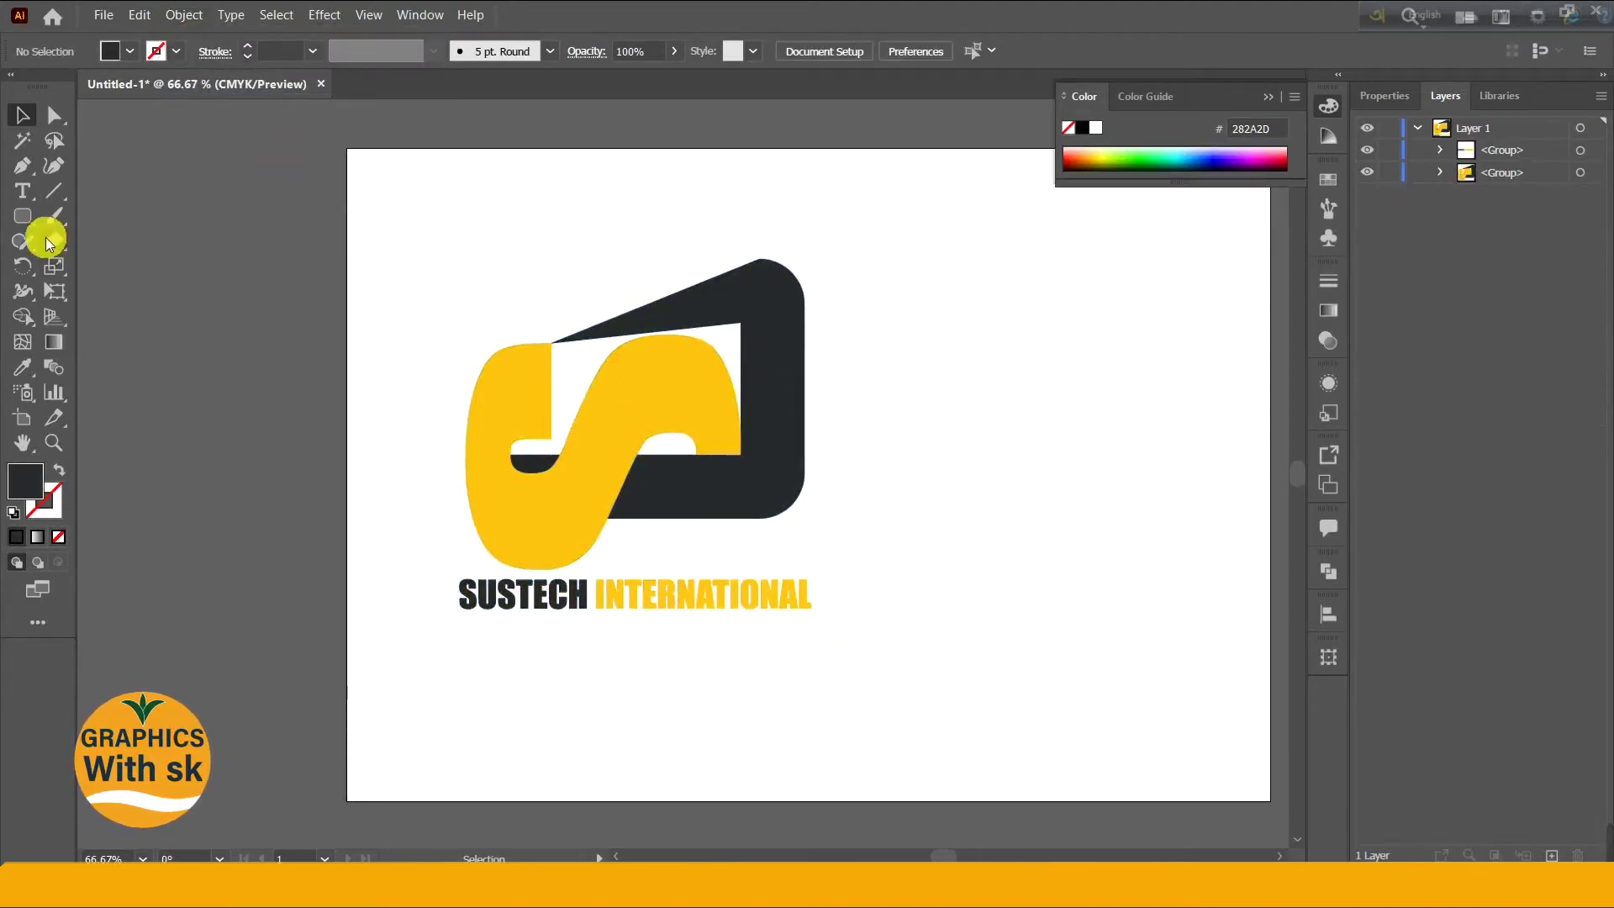
Step: Add the tagline text "The Best Solution" on the empty artboard area right of the logo mark
{"action": "left_click", "coordinate": [22, 195]}
{"action": "left_click", "coordinate": [895, 473]}
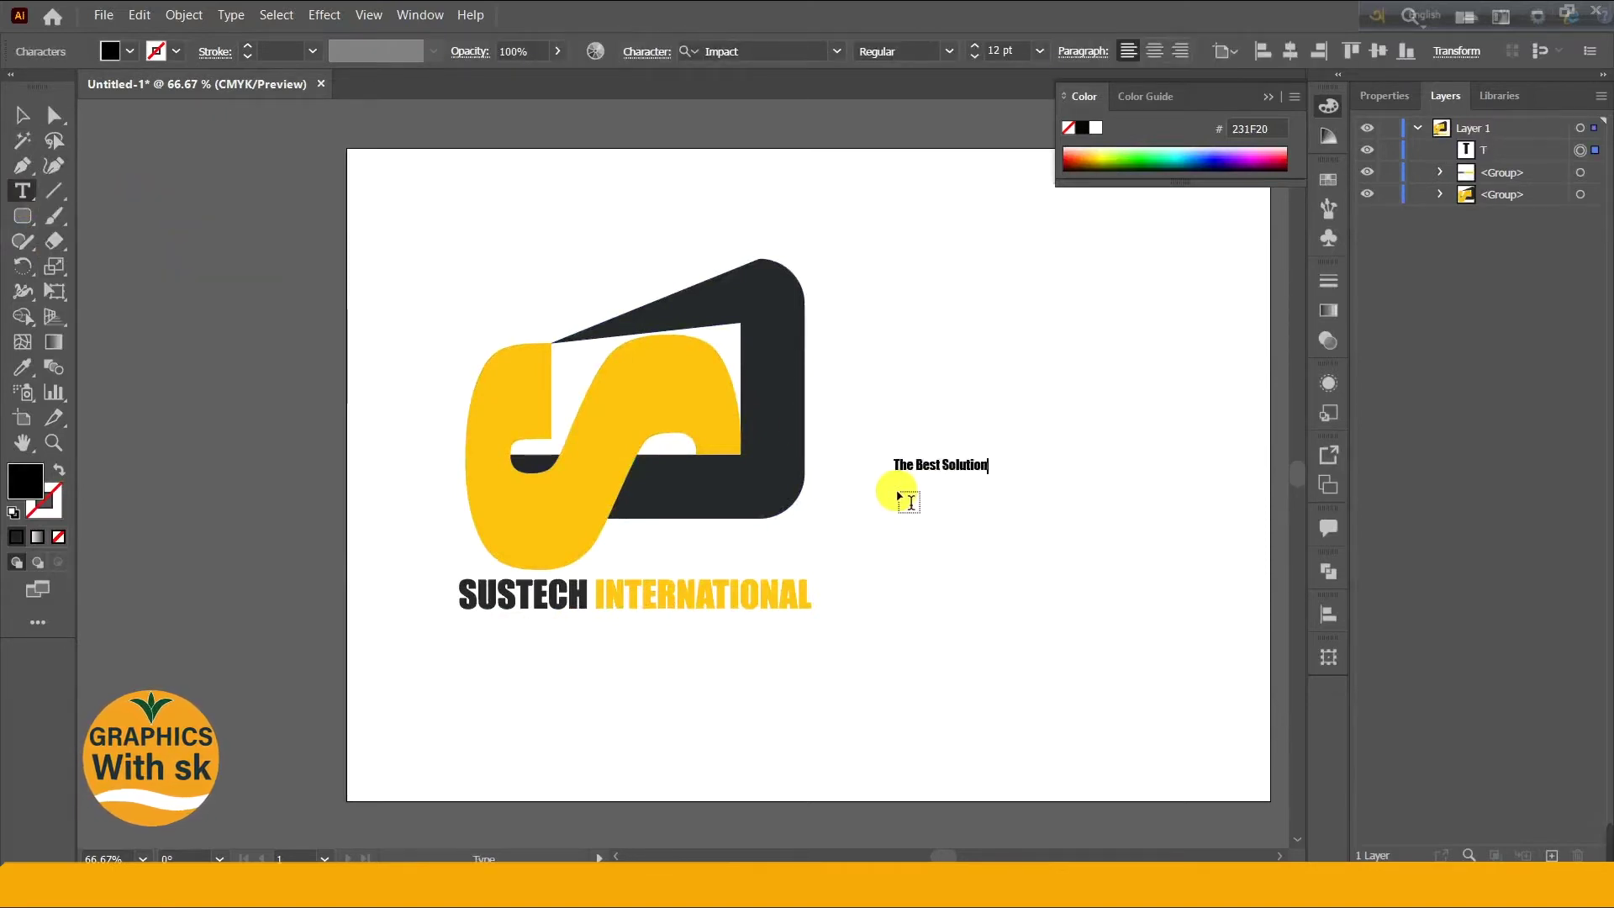
{"action": "left_click", "coordinate": [19, 107]}
Step: Set the tagline's font to Segoe UI Symbol and place it enlarged beneath the company name
{"action": "left_click", "coordinate": [806, 51]}
{"action": "left_click", "coordinate": [837, 52]}
{"action": "scroll", "coordinate": [1005, 471], "scroll_direction": "down", "scroll_amount": 5}
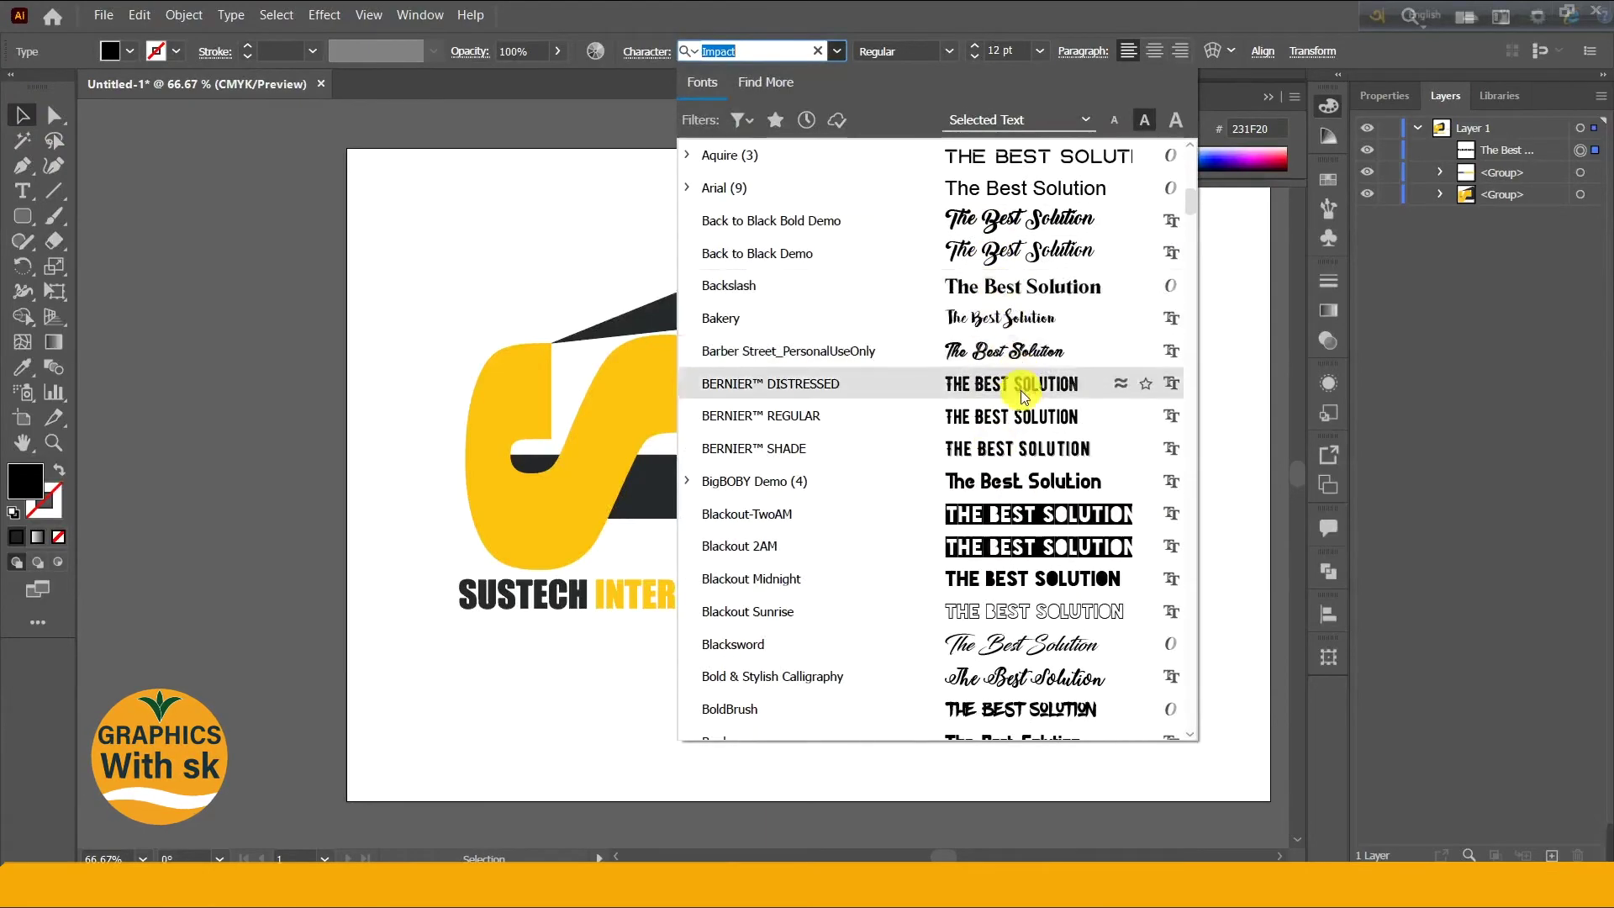
{"action": "scroll", "coordinate": [1050, 420], "scroll_direction": "down", "scroll_amount": 2}
{"action": "scroll", "coordinate": [1010, 547], "scroll_direction": "down", "scroll_amount": 3}
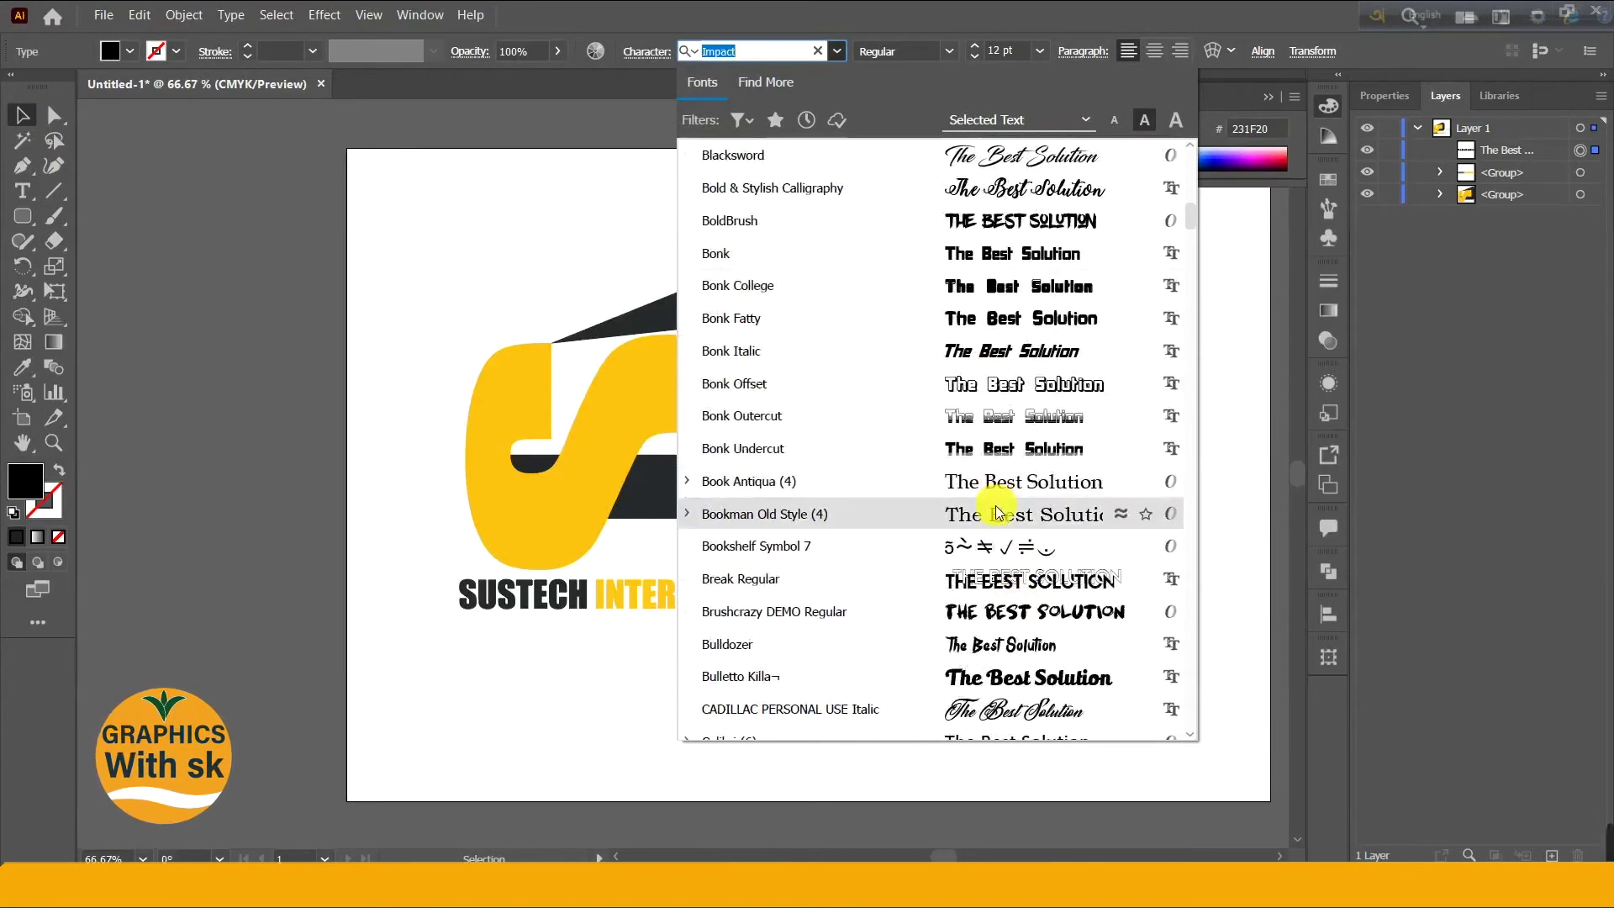
{"action": "scroll", "coordinate": [996, 491], "scroll_direction": "down", "scroll_amount": 3}
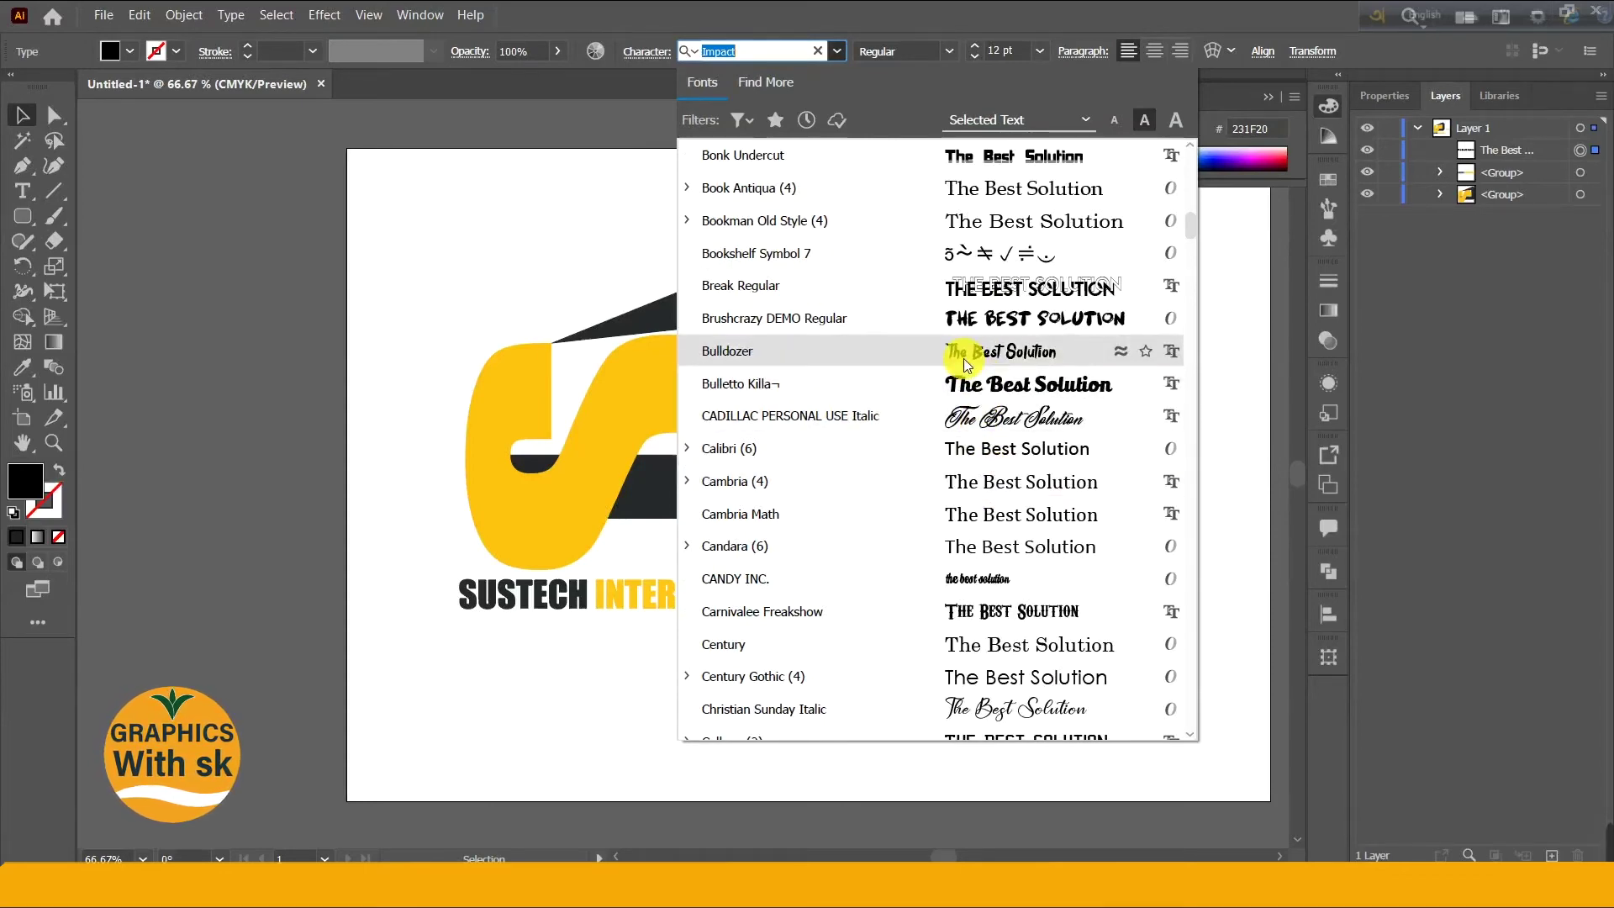
{"action": "scroll", "coordinate": [1000, 504], "scroll_direction": "down", "scroll_amount": 6}
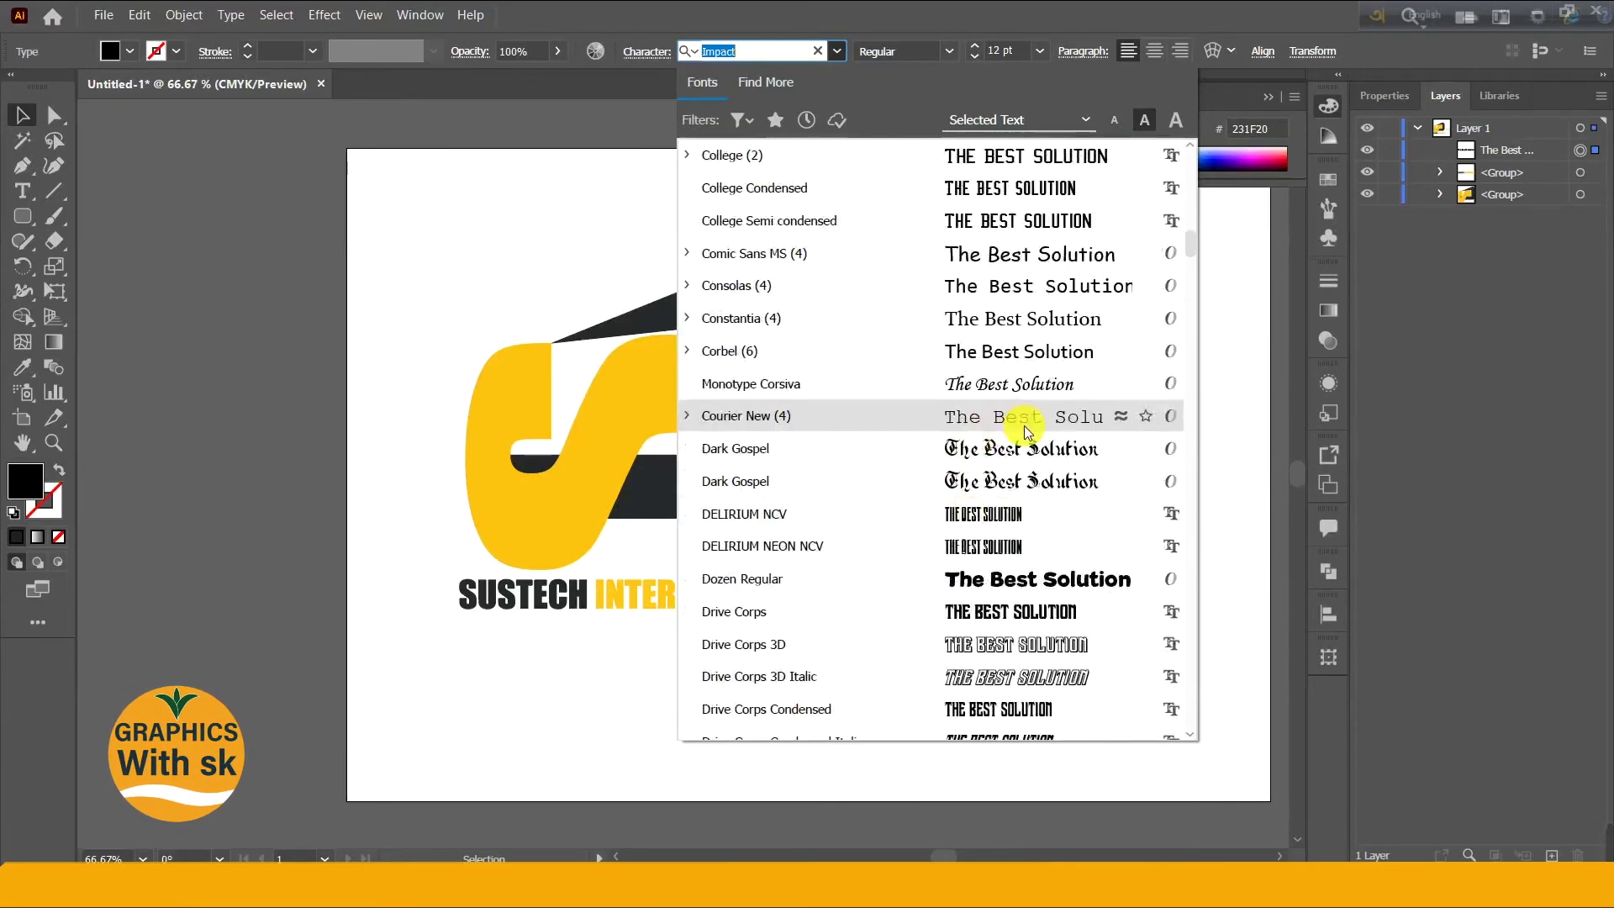
{"action": "scroll", "coordinate": [1017, 421], "scroll_direction": "down", "scroll_amount": 20}
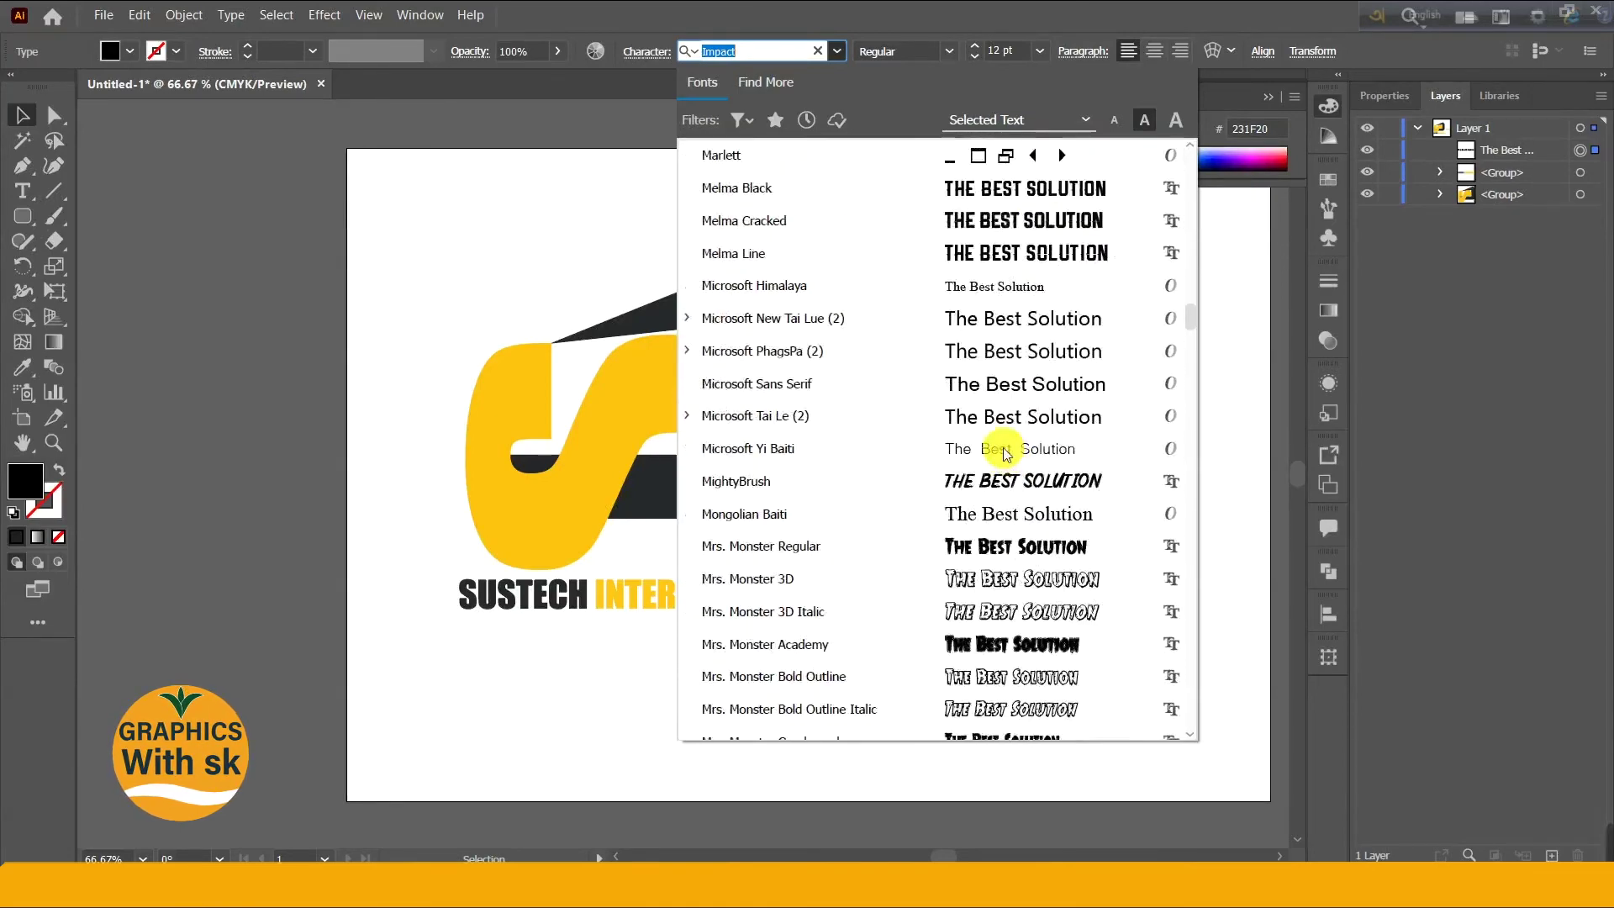
{"action": "scroll", "coordinate": [1017, 462], "scroll_direction": "down", "scroll_amount": 15}
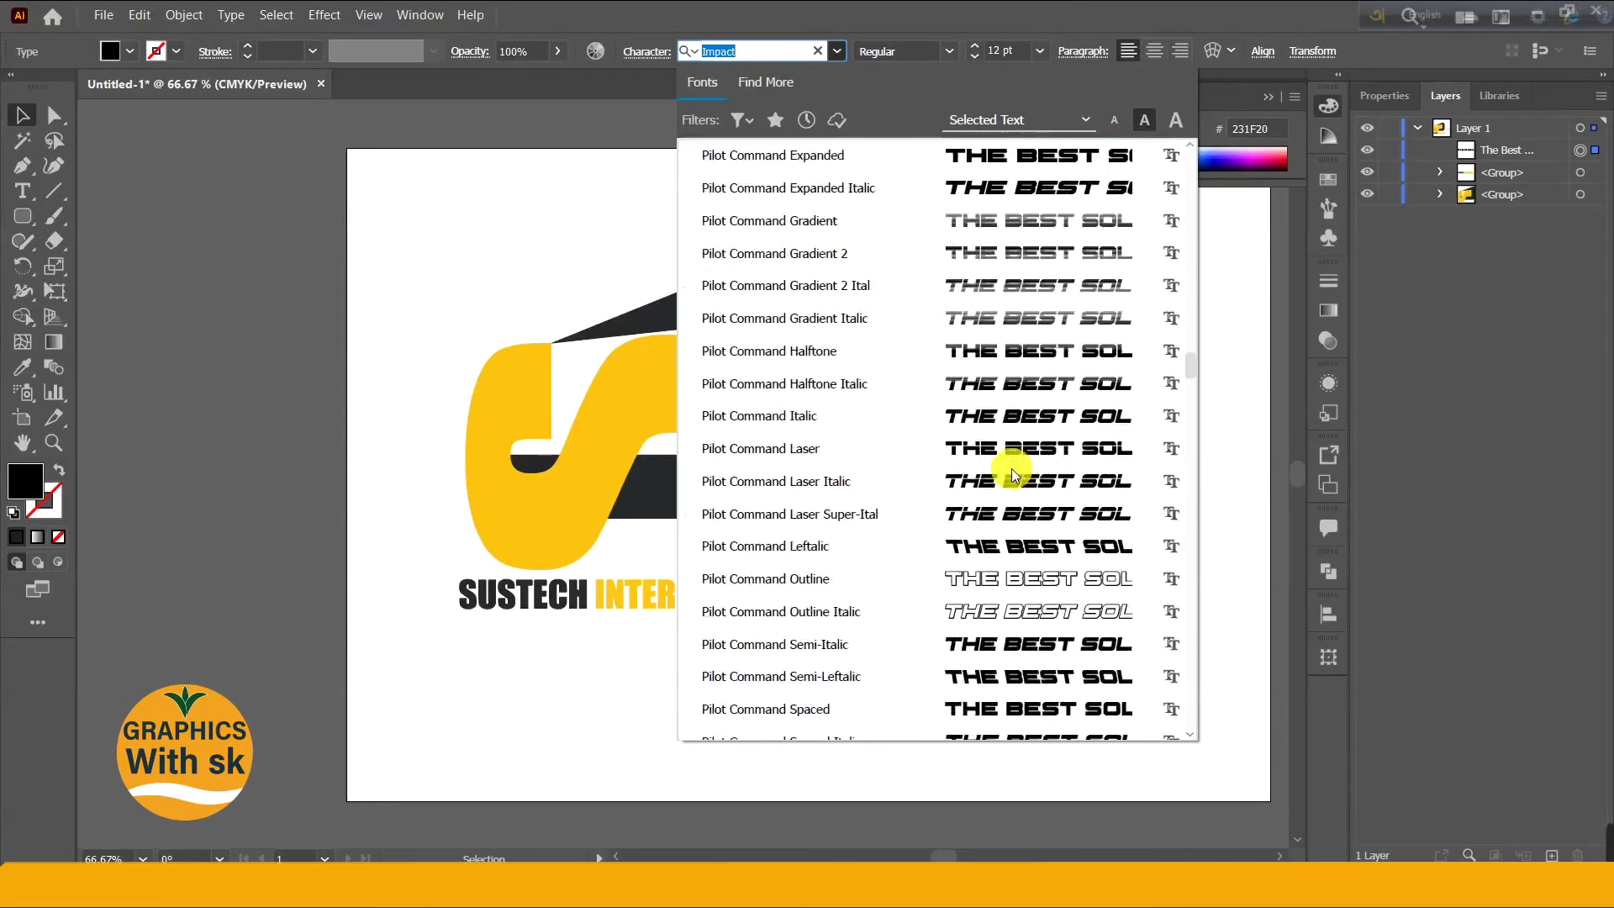
{"action": "scroll", "coordinate": [1011, 467], "scroll_direction": "down", "scroll_amount": 10}
{"action": "left_click", "coordinate": [1026, 350]}
{"action": "left_click_drag", "start_coordinate": [971, 474], "coordinate": [838, 711]}
Step: Browse the available fonts for a different typeface for the tagline
{"action": "left_click", "coordinate": [824, 54]}
{"action": "scroll", "coordinate": [1006, 416], "scroll_direction": "down", "scroll_amount": 15}
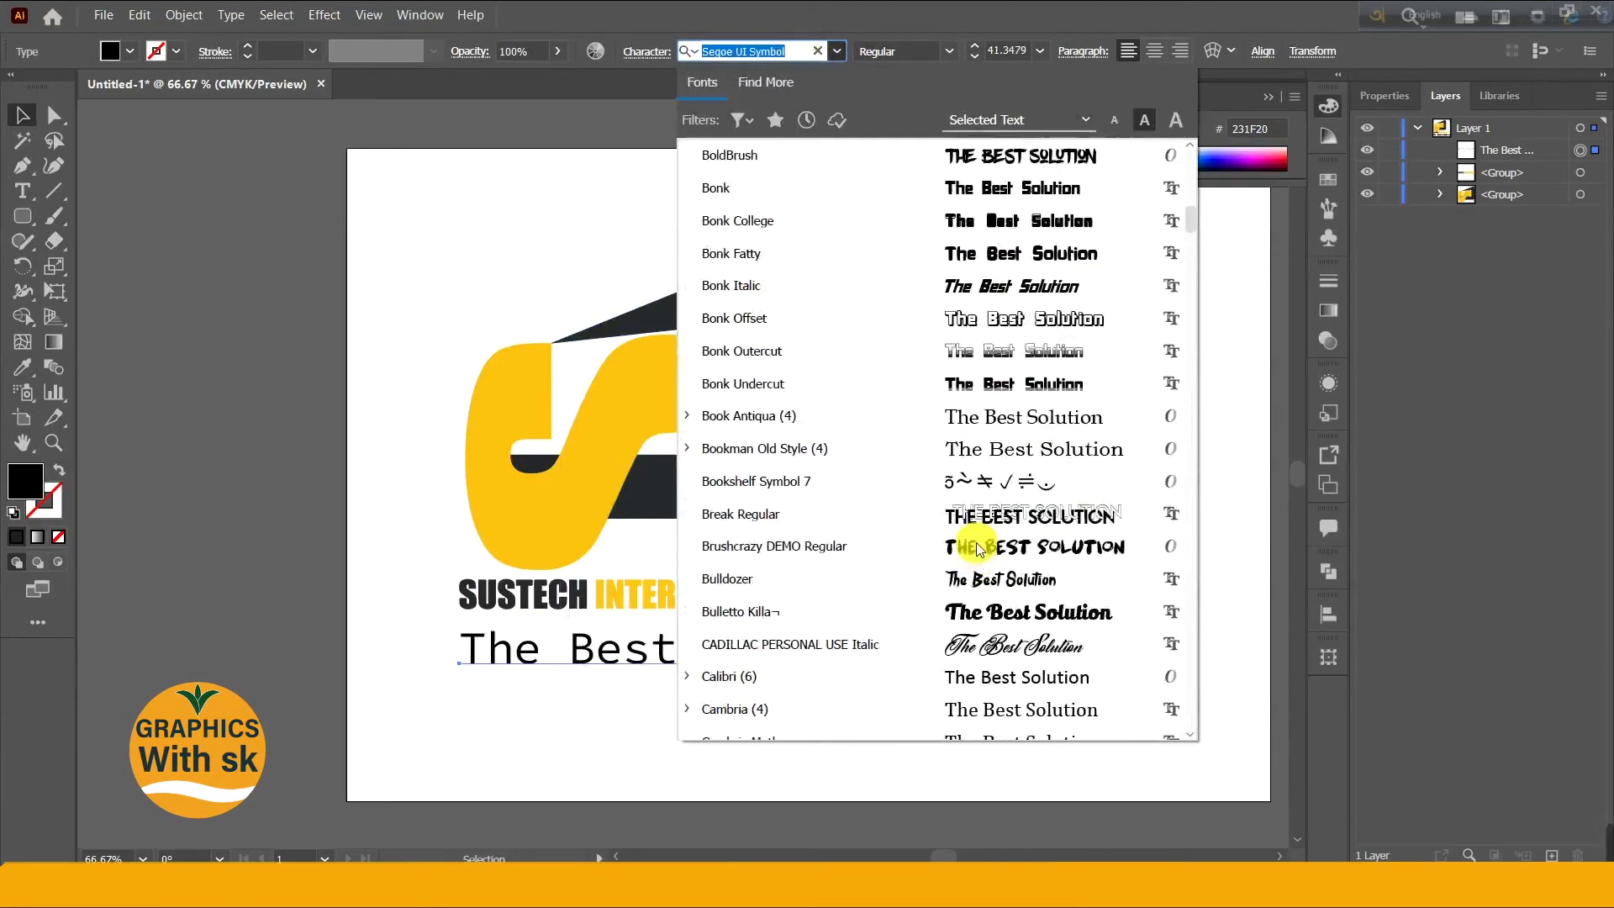
{"action": "scroll", "coordinate": [980, 378], "scroll_direction": "down", "scroll_amount": 15}
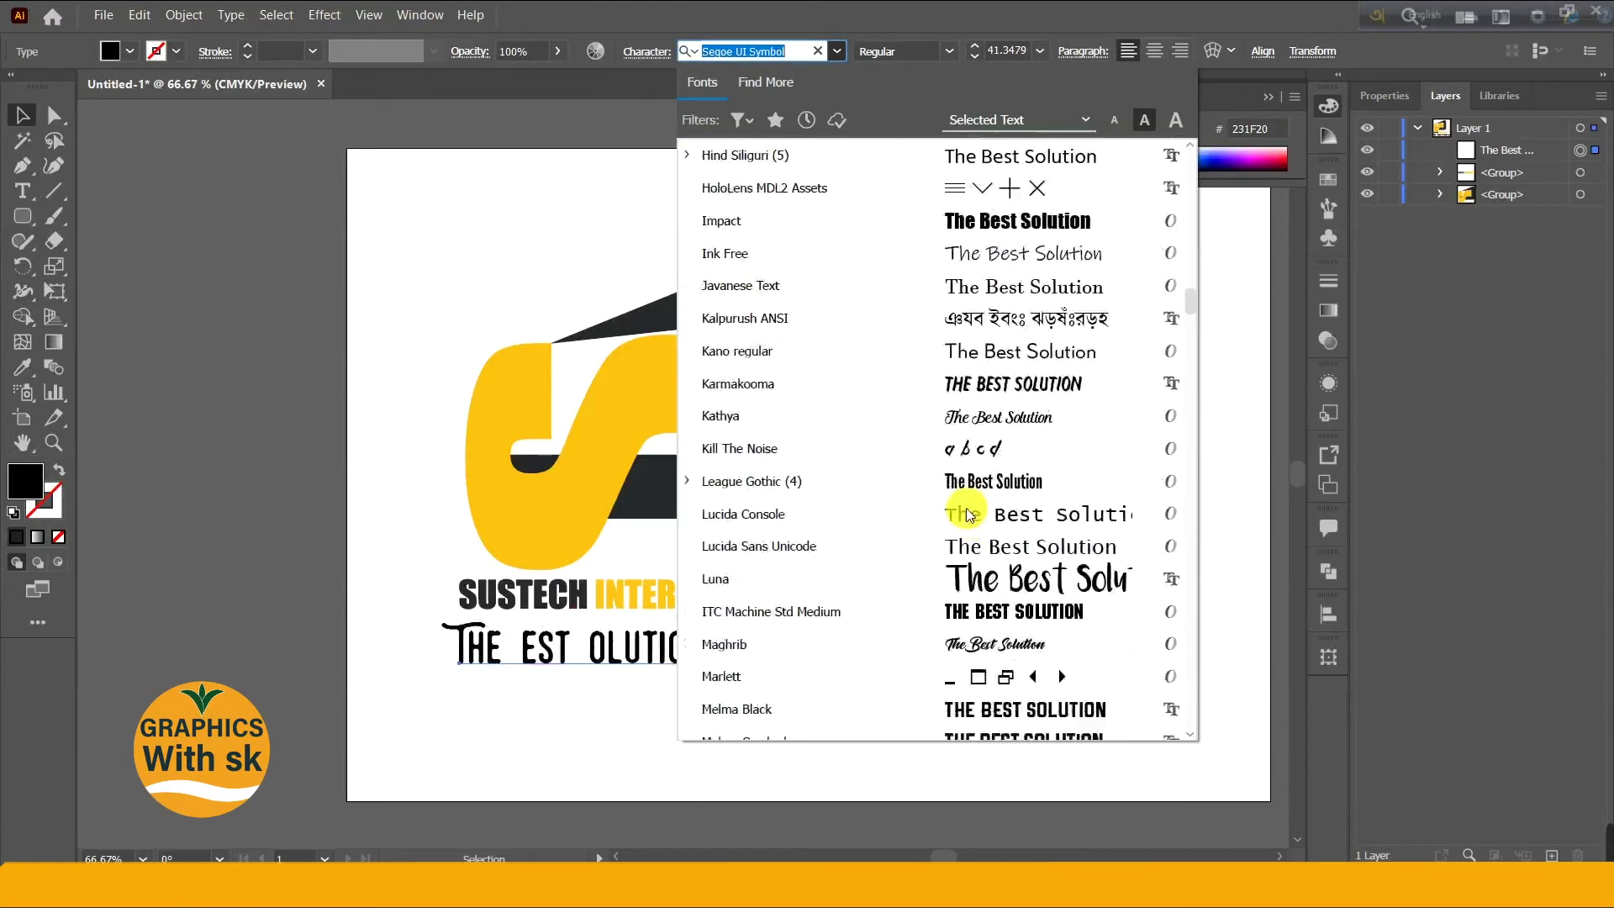